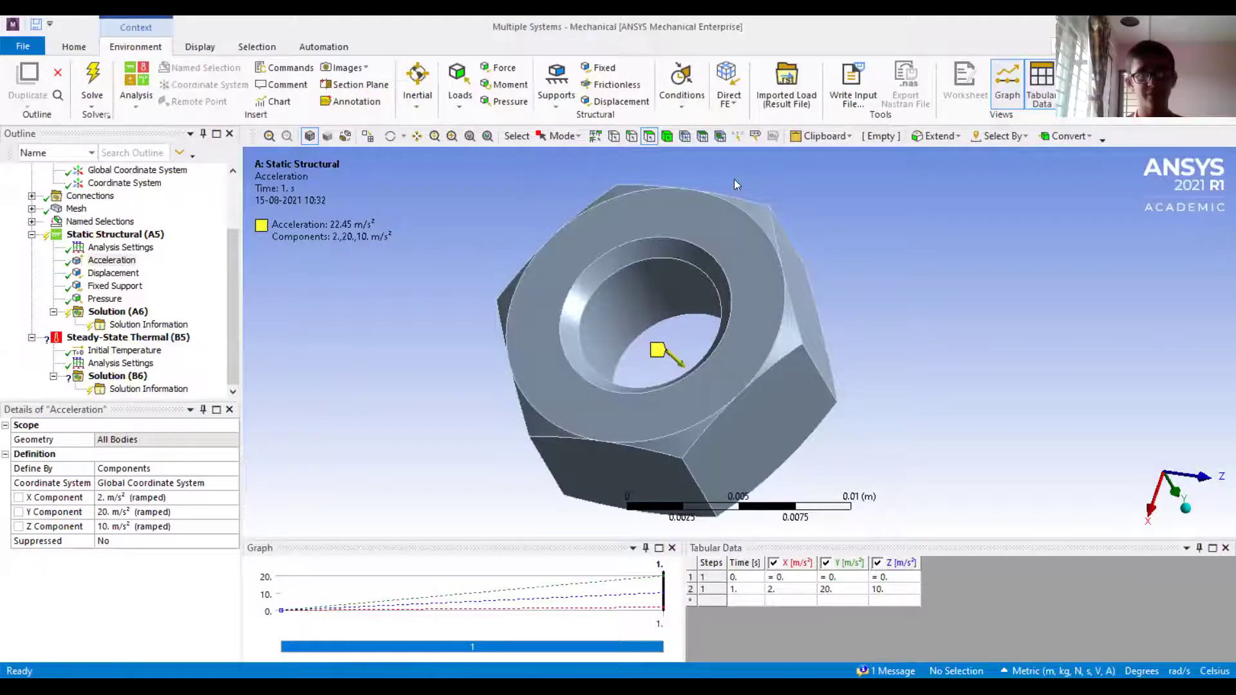
# Suppress the Acceleration and Displacement loads in the Static Structural (A5) analysis.
pyautogui.click(115, 234)
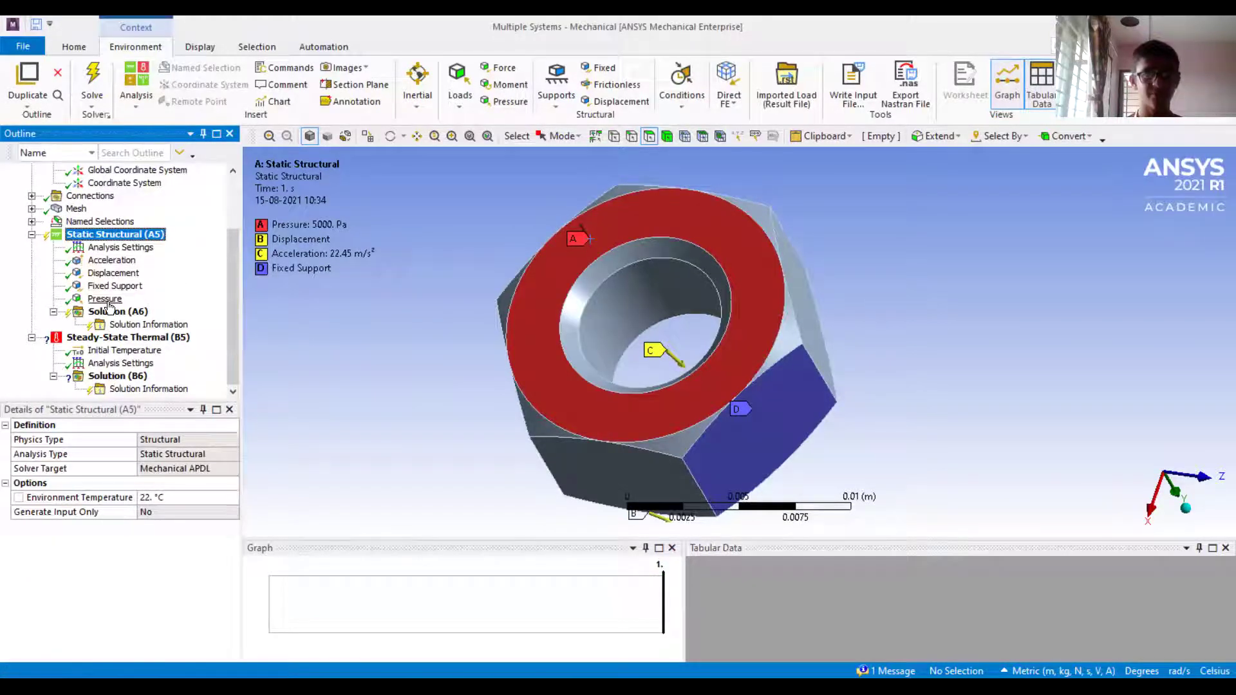
pyautogui.click(113, 264)
pyautogui.rightClick(114, 263)
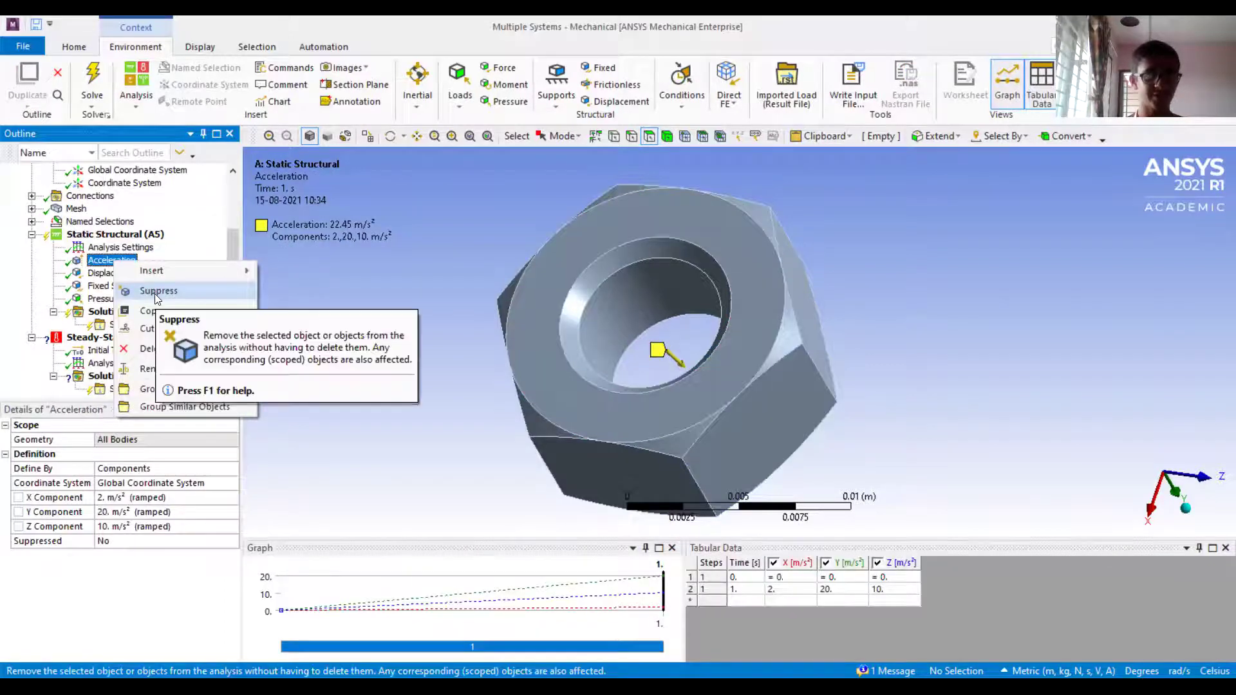
pyautogui.click(155, 294)
pyautogui.click(111, 275)
pyautogui.rightClick(111, 277)
pyautogui.click(152, 305)
# Re-scope the Fixed Support from the nut's side face to the flat ring-shaped end face around the hole.
pyautogui.click(117, 287)
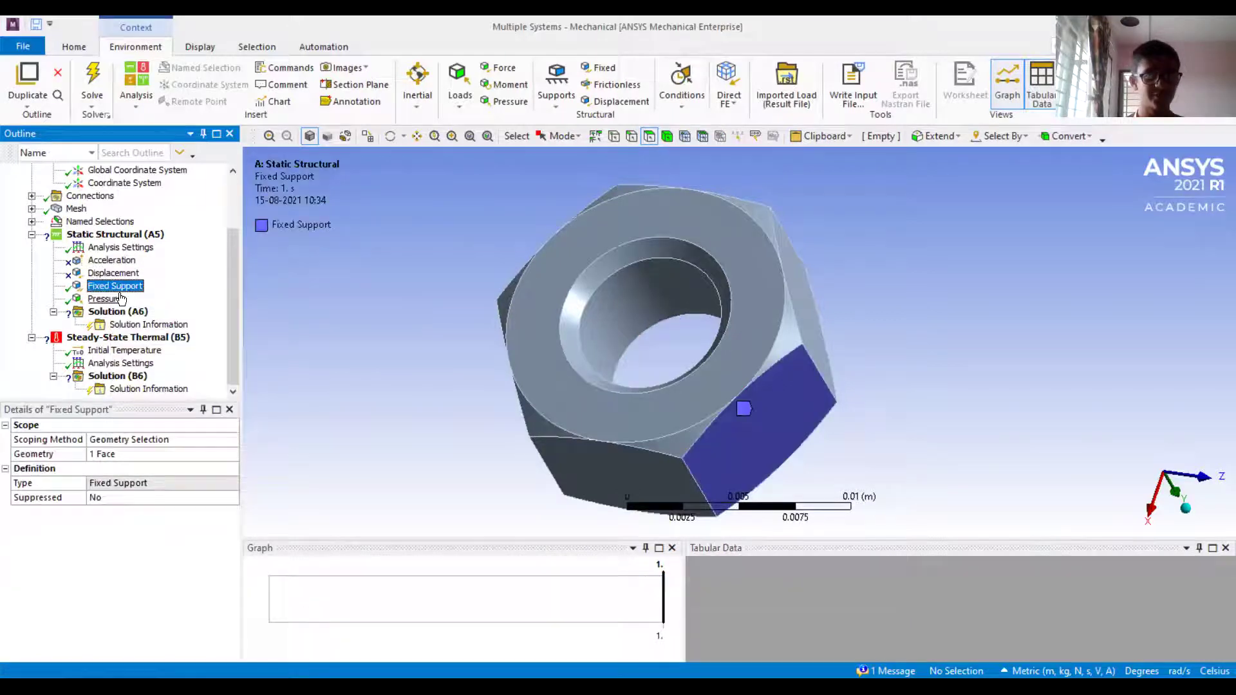
pyautogui.click(106, 457)
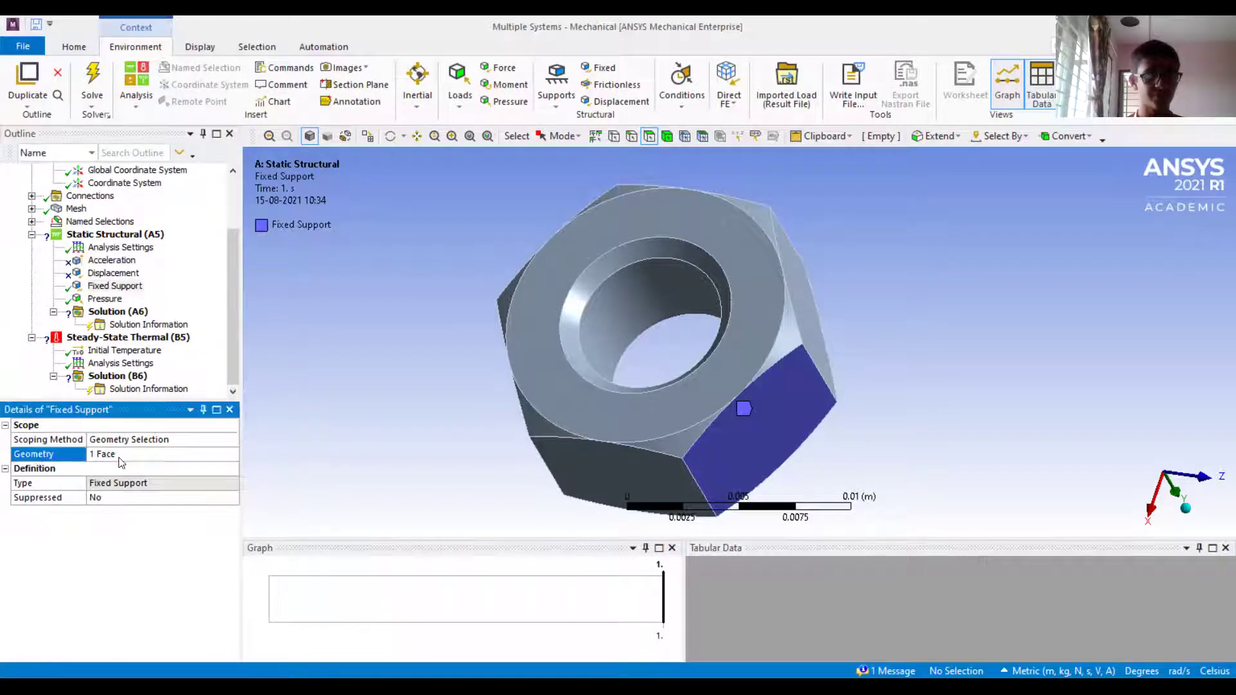
pyautogui.click(120, 456)
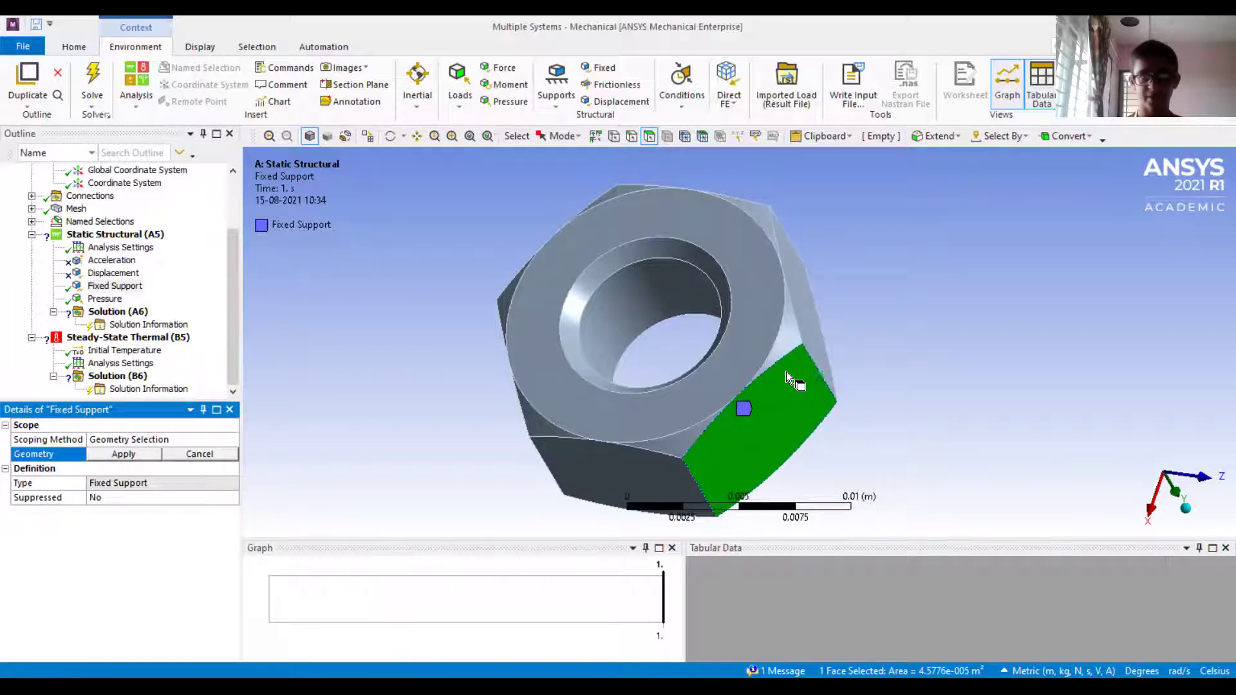
pyautogui.click(554, 373)
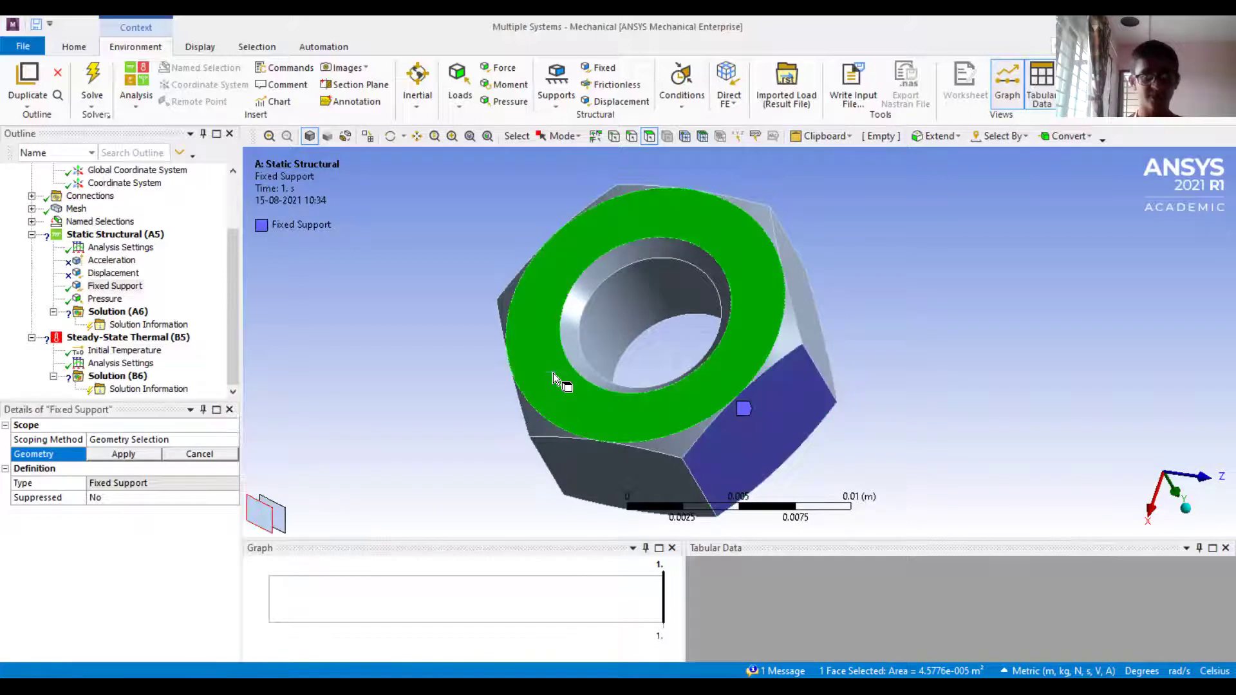
pyautogui.click(129, 455)
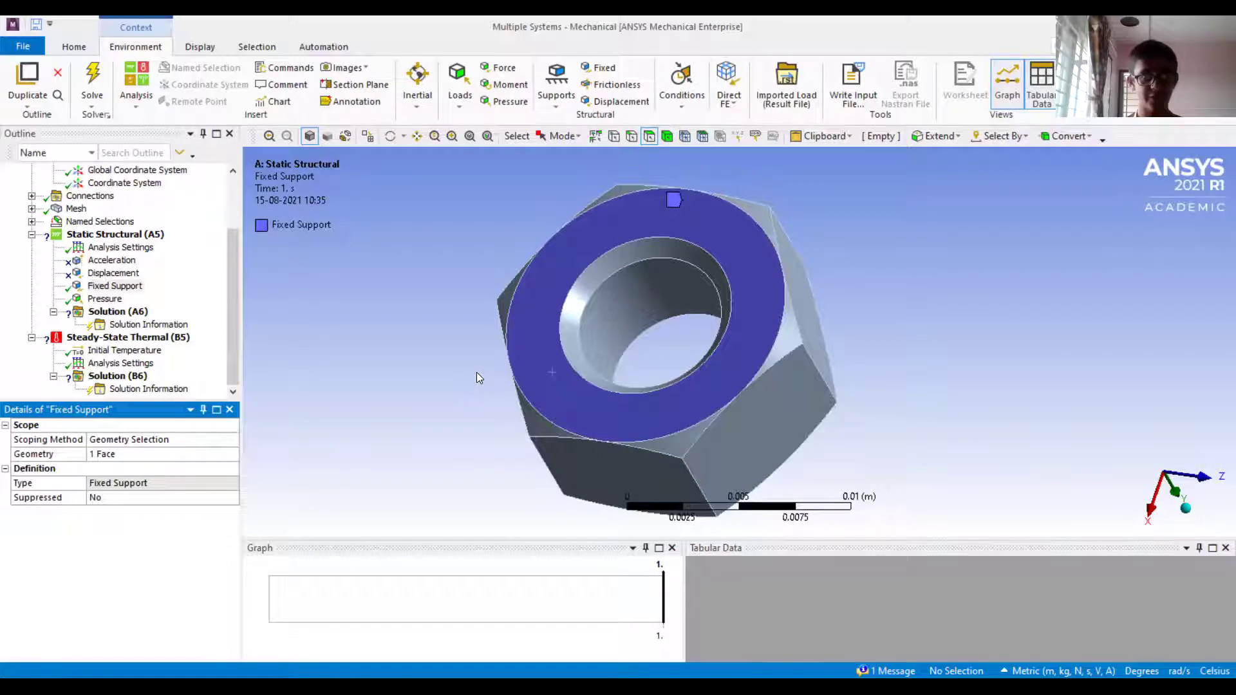
# Add two adjacent side faces of the nut to the Fixed Support's ring-shaped end face.
pyautogui.click(123, 454)
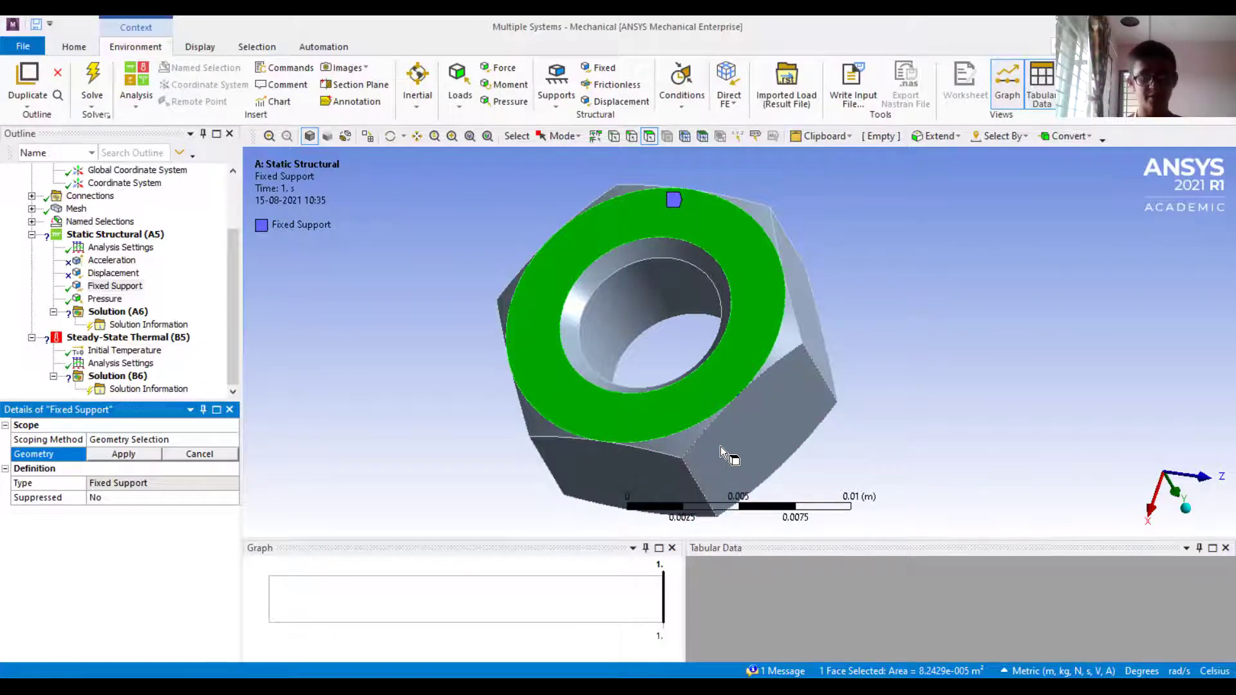
pyautogui.keyDown('ctrl'); pyautogui.click(751, 431); pyautogui.keyUp('ctrl')
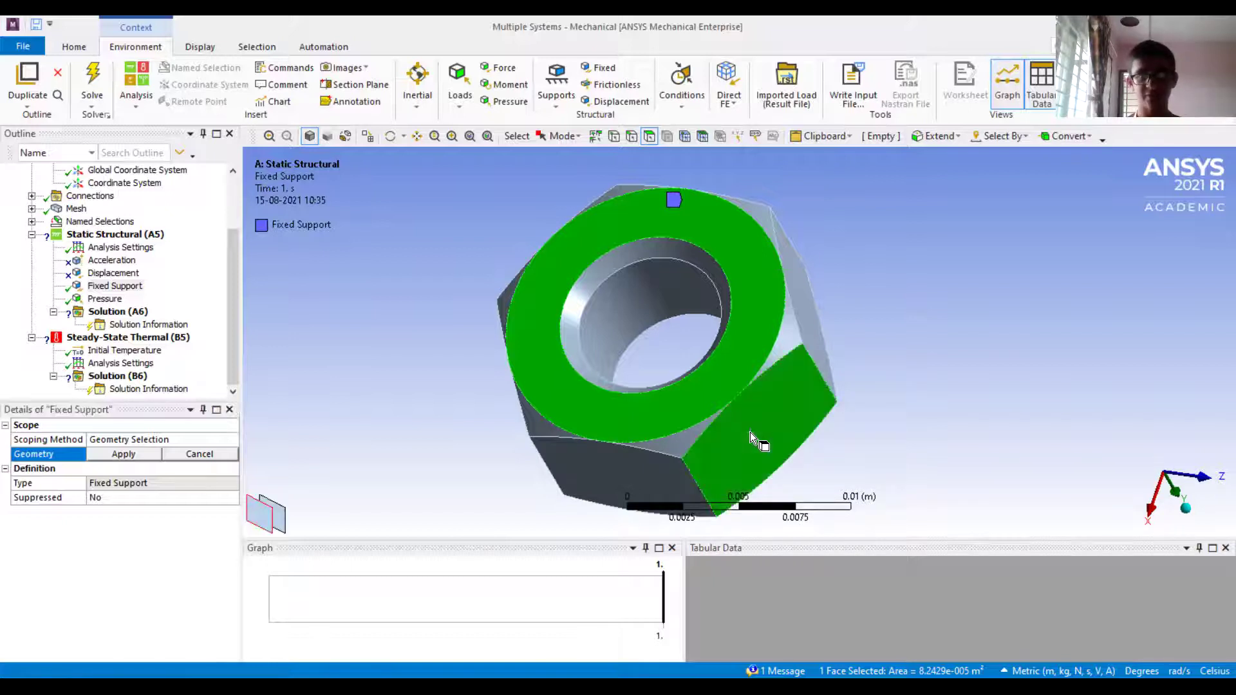
pyautogui.keyDown('ctrl'); pyautogui.click(796, 297); pyautogui.keyUp('ctrl')
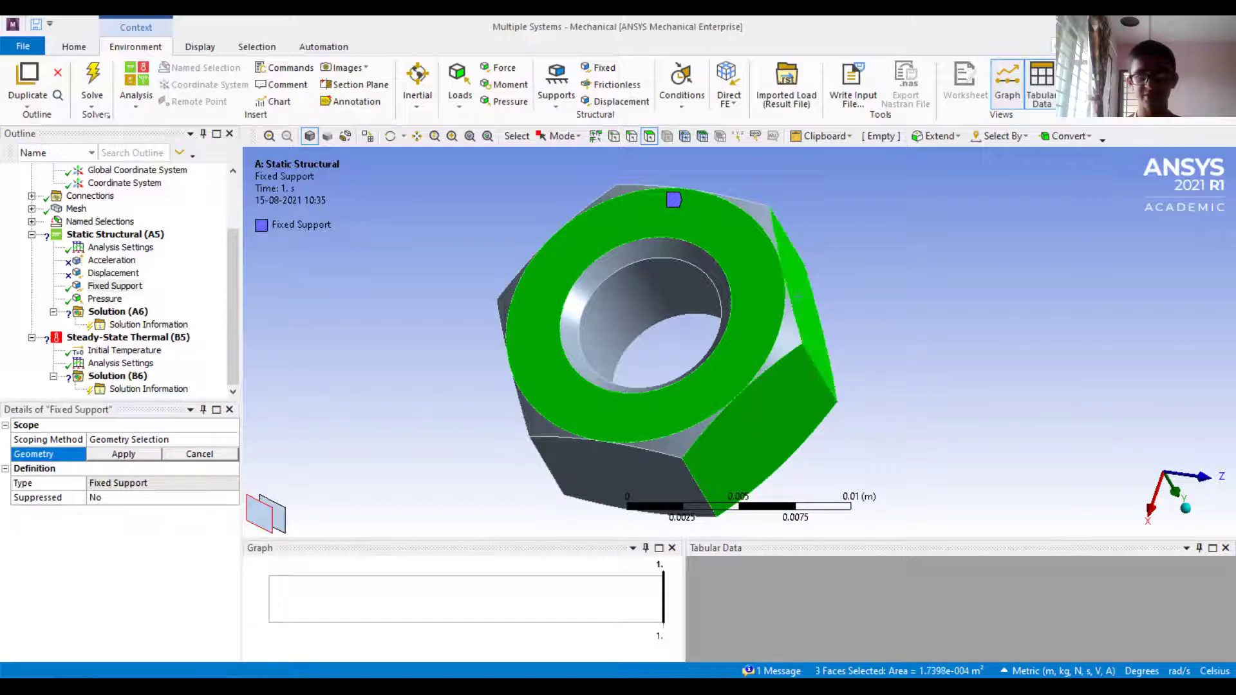
pyautogui.click(128, 455)
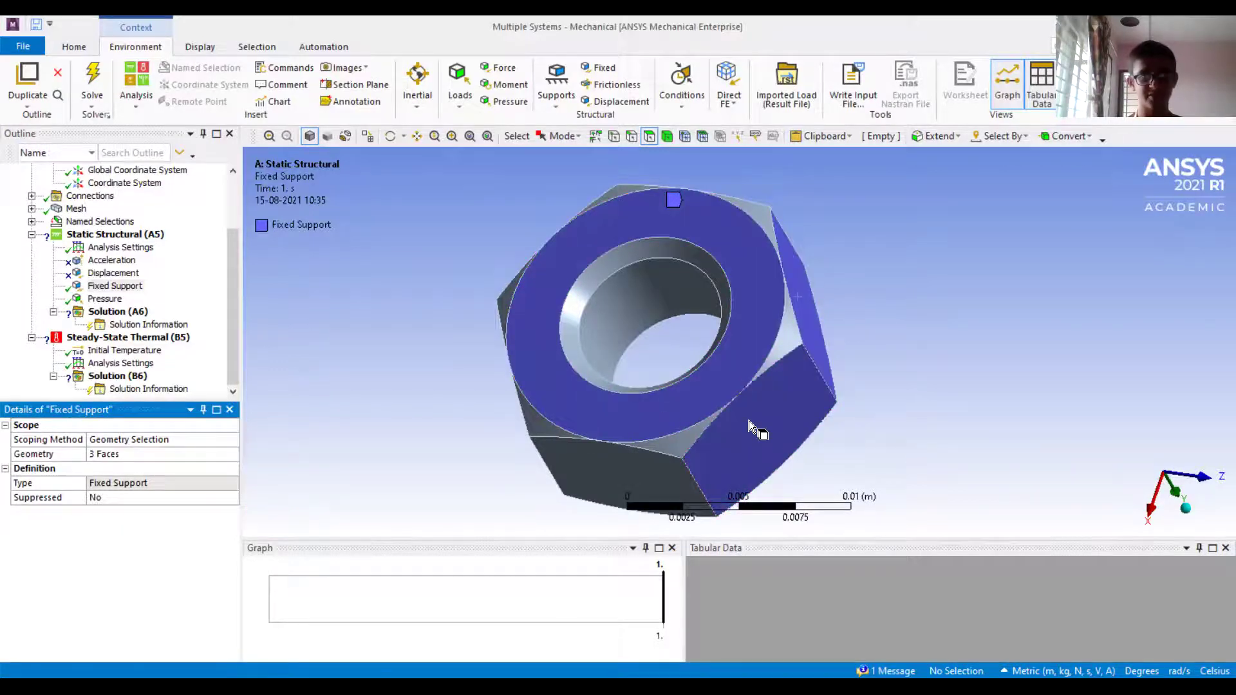
# Restrict the Fixed Support's geometry to the ring-shaped end face only.
pyautogui.click(125, 457)
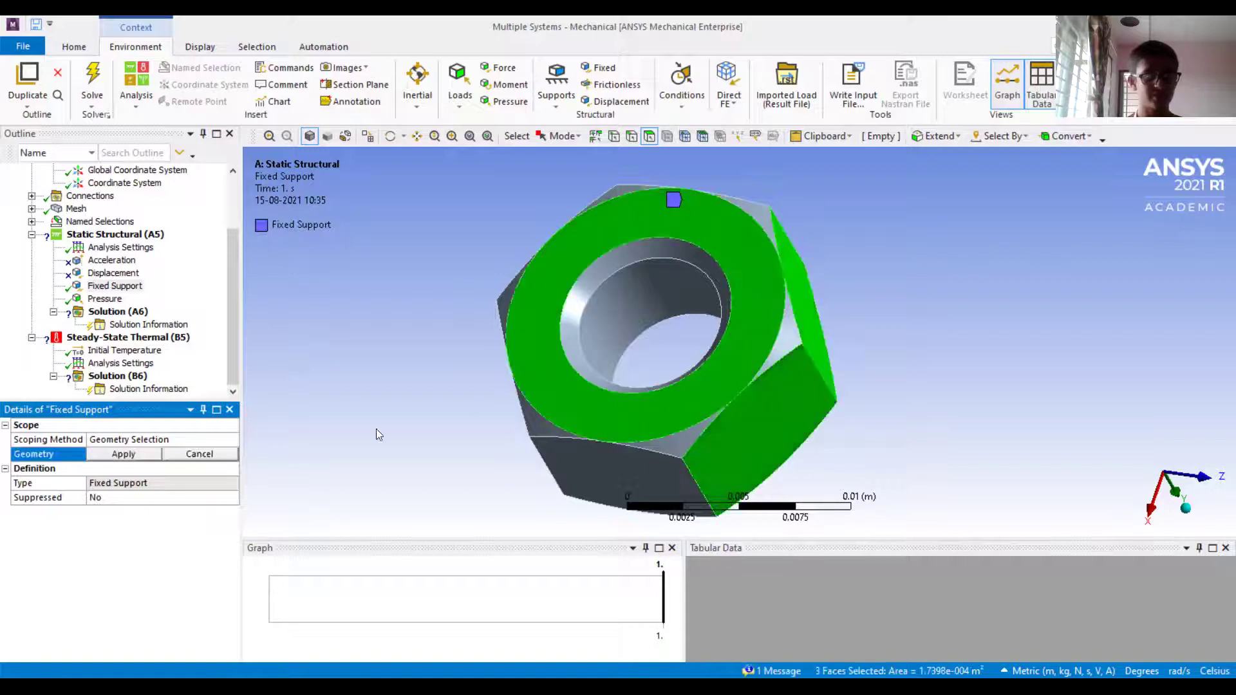
pyautogui.click(547, 361)
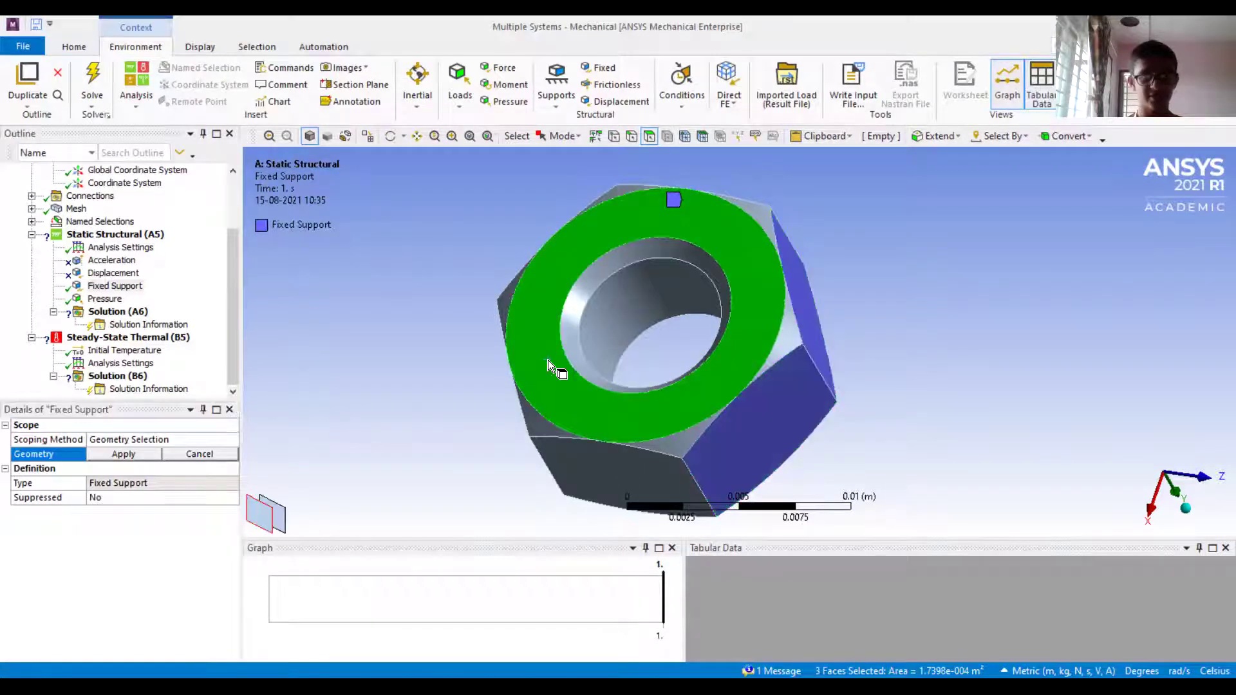
pyautogui.click(125, 455)
# Re-scope the Pressure load to the ring-shaped end face on the opposite side of the nut from the Fixed Support.
pyautogui.press('Down')
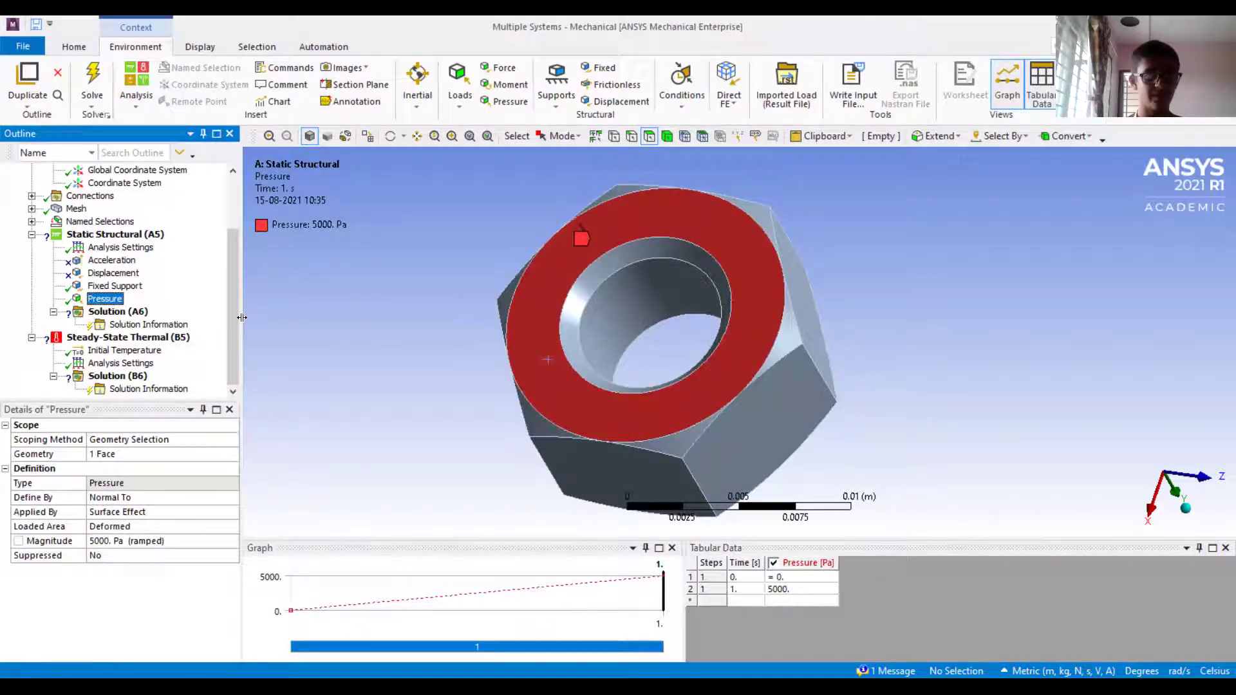
pyautogui.moveTo(868, 351); pyautogui.dragTo(591, 253, button='middle')
pyautogui.click(614, 264)
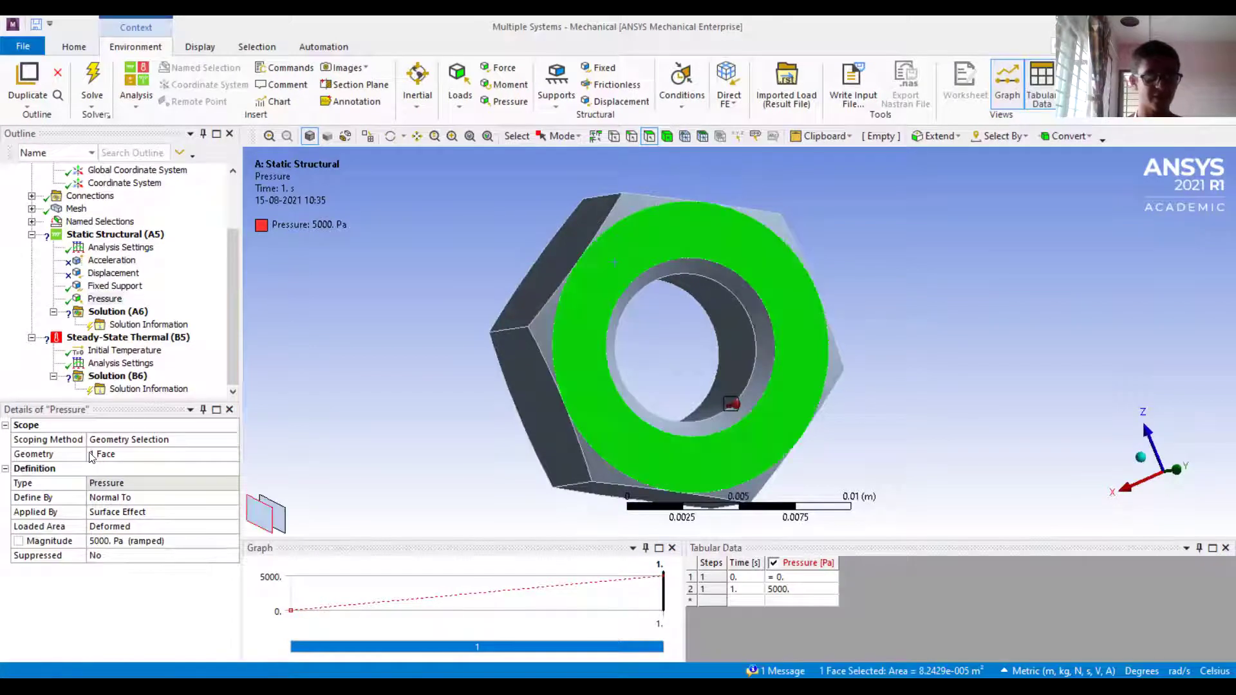
pyautogui.click(161, 454)
pyautogui.click(110, 454)
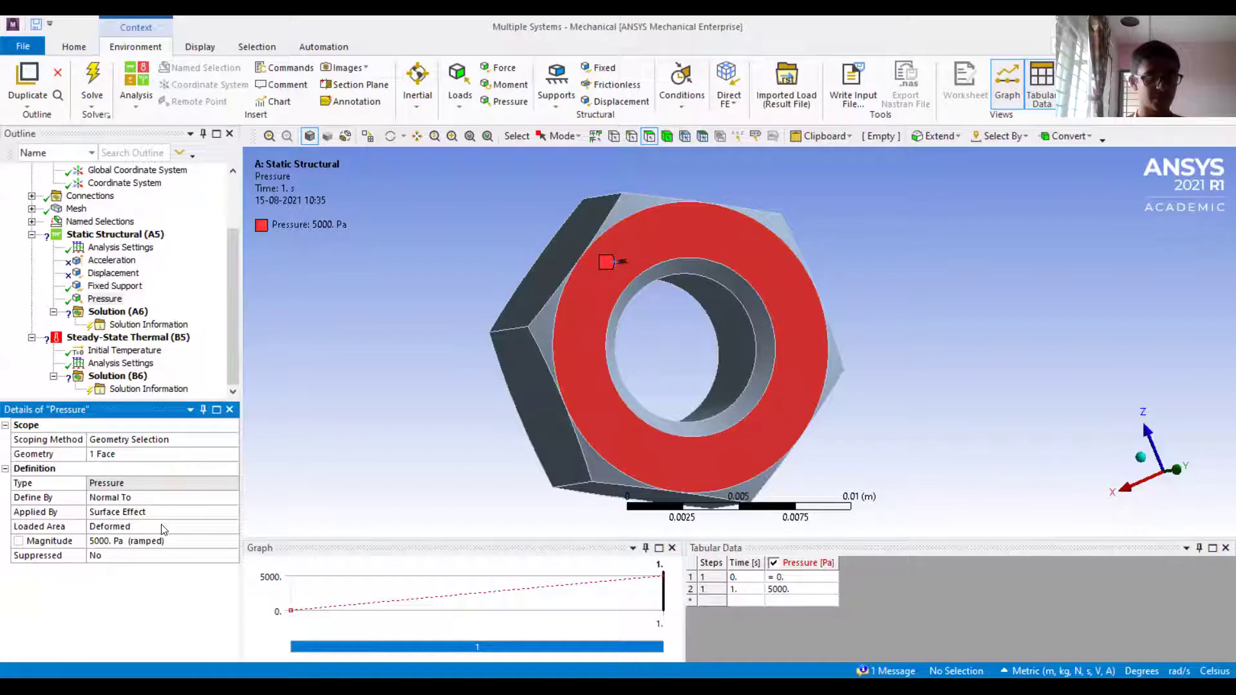
# Choose Normal To as the definition method for the Pressure load and inspect the loaded face.
pyautogui.click(218, 498)
pyautogui.click(232, 498)
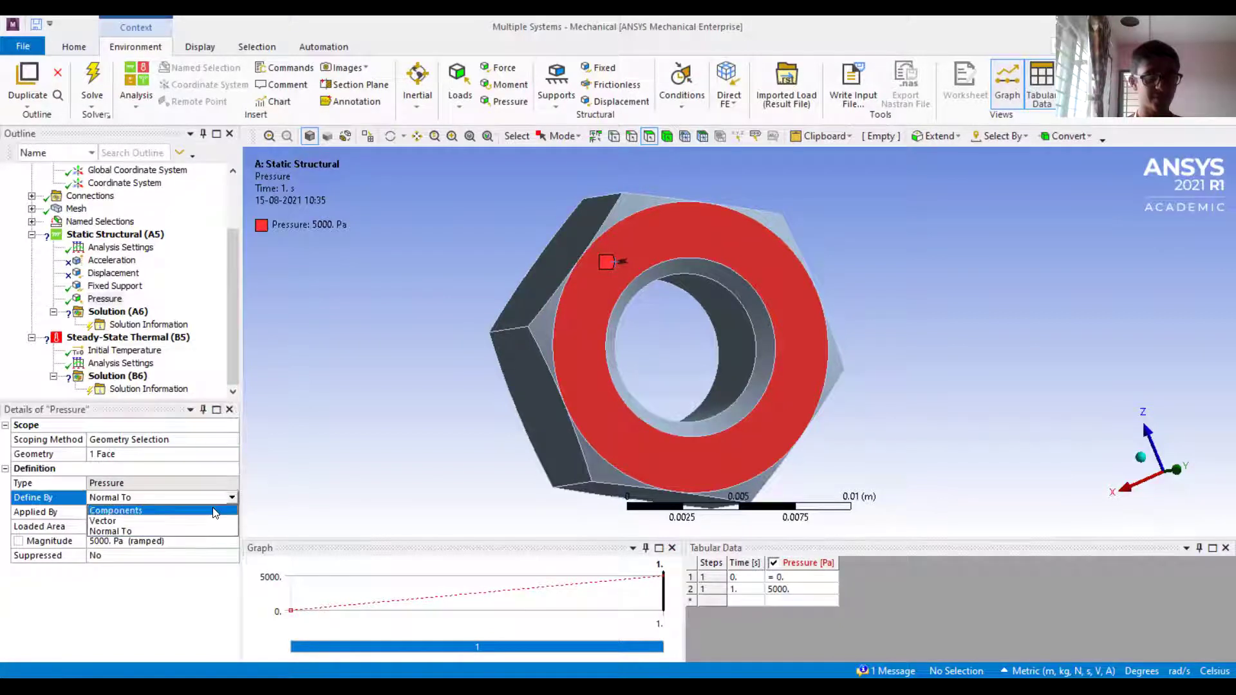
pyautogui.click(196, 531)
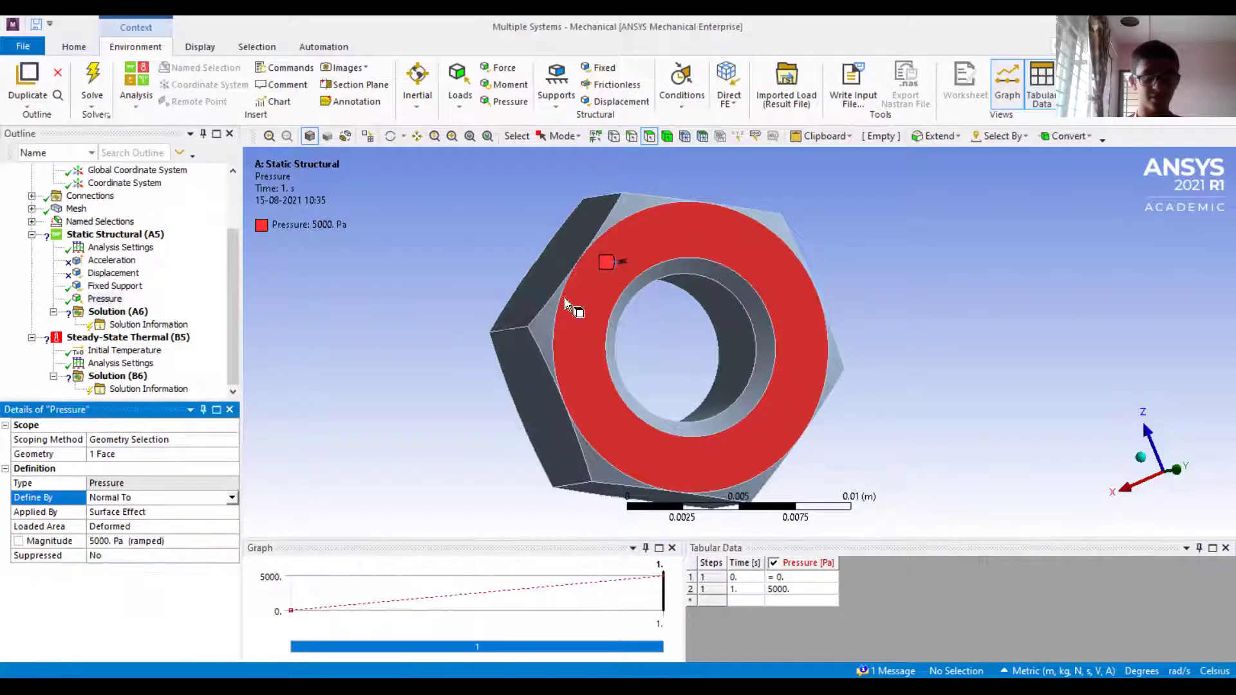
pyautogui.moveTo(667, 351)
pyautogui.mouseDown(button='middle')
pyautogui.moveTo(643, 302)
pyautogui.moveTo(612, 283)
pyautogui.moveTo(627, 277)
pyautogui.moveTo(626, 315)
pyautogui.moveTo(654, 395)
pyautogui.moveTo(602, 303)
pyautogui.moveTo(577, 381)
pyautogui.mouseUp(button='middle')
pyautogui.moveTo(644, 340); pyautogui.dragTo(598, 385, button='middle')
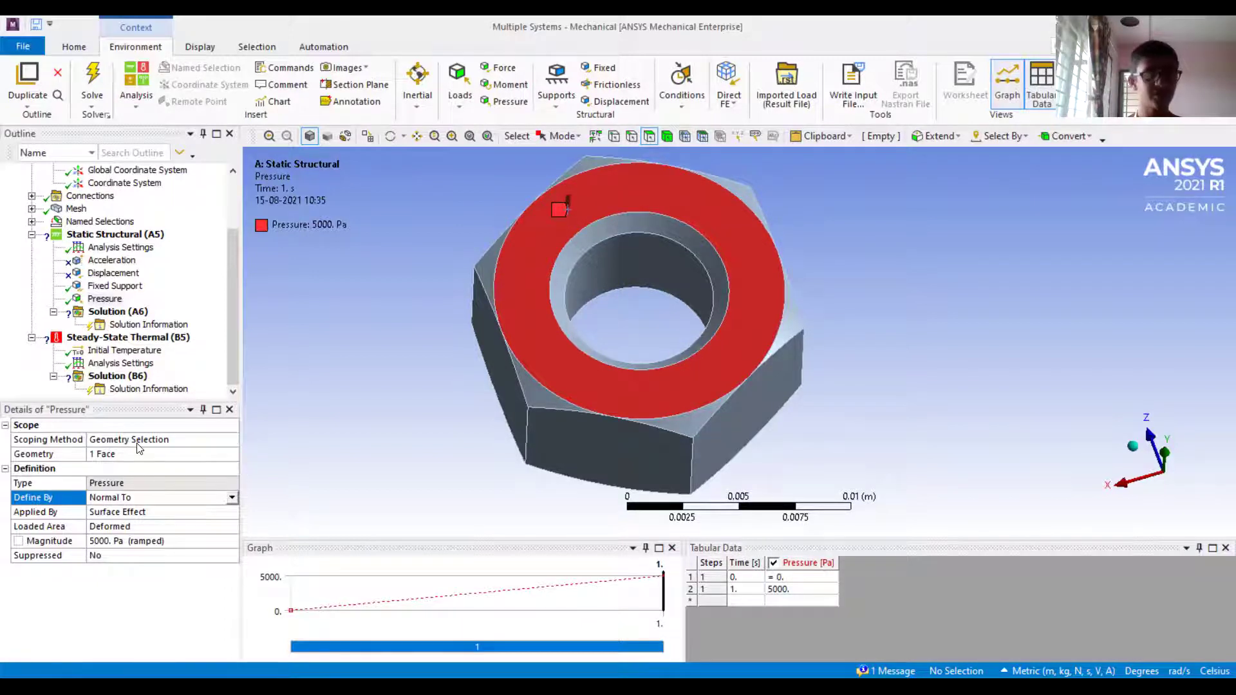
# Insert a Fatigue Tool under Solution (A6) and review the results that can be added to it.
pyautogui.click(127, 313)
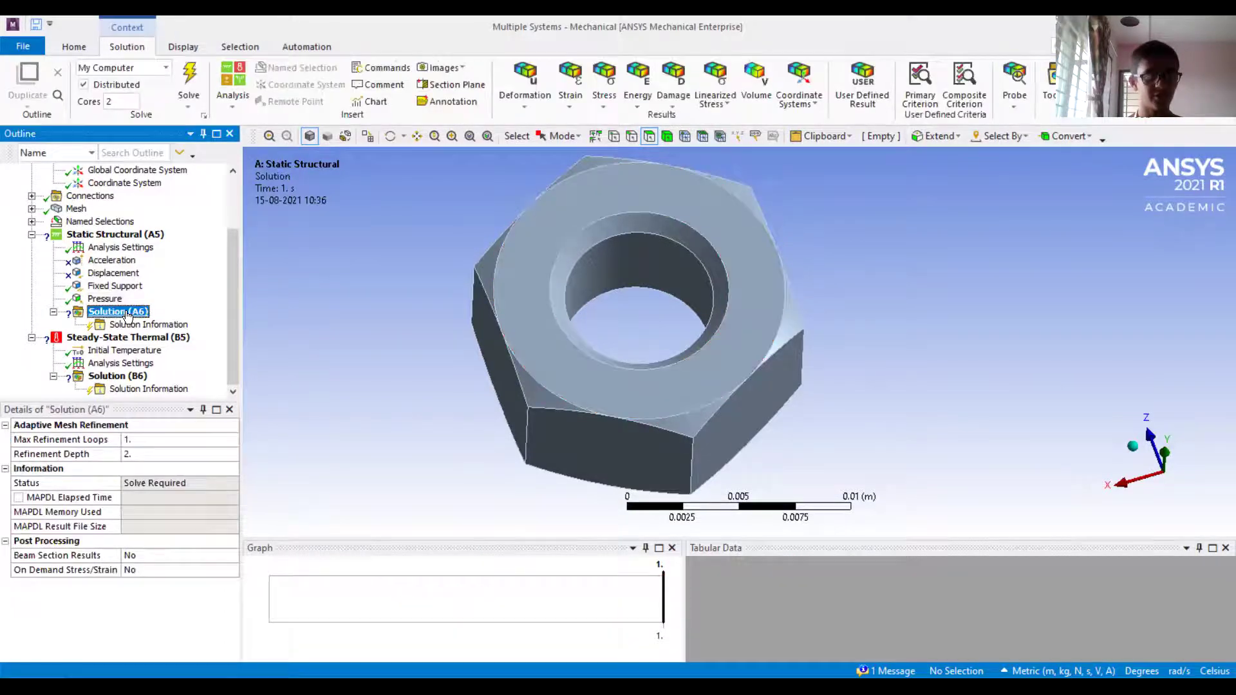
pyautogui.rightClick(126, 314)
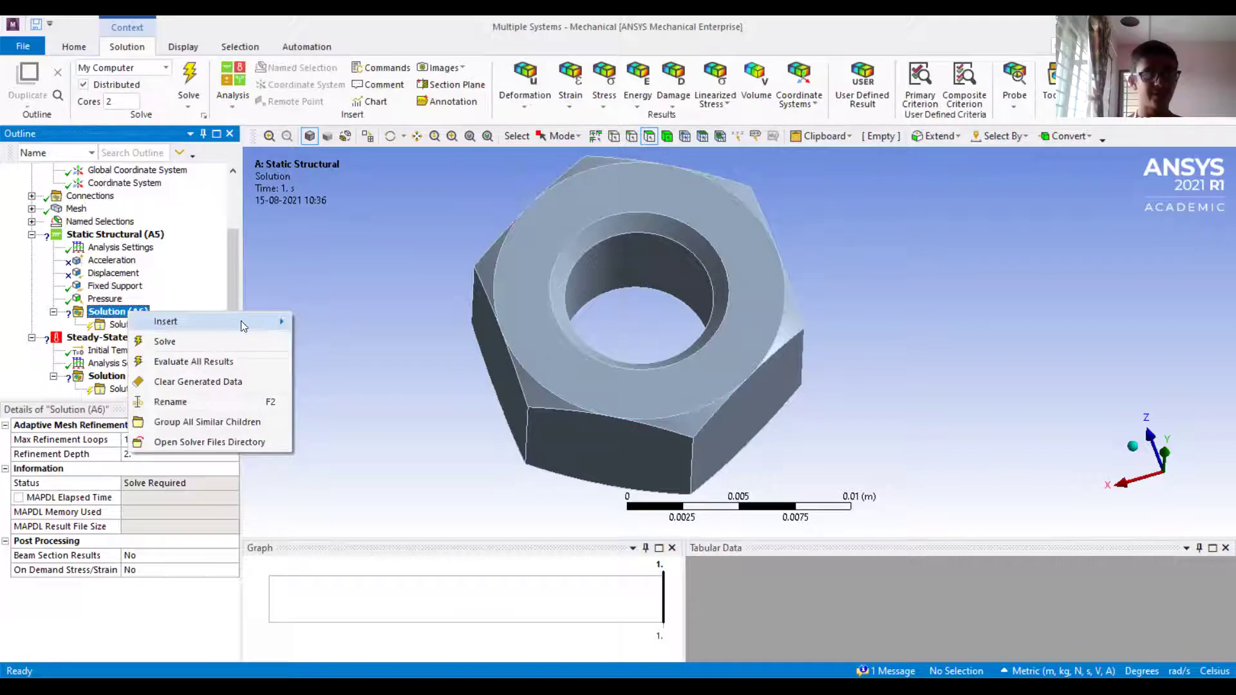
pyautogui.moveTo(243, 326)
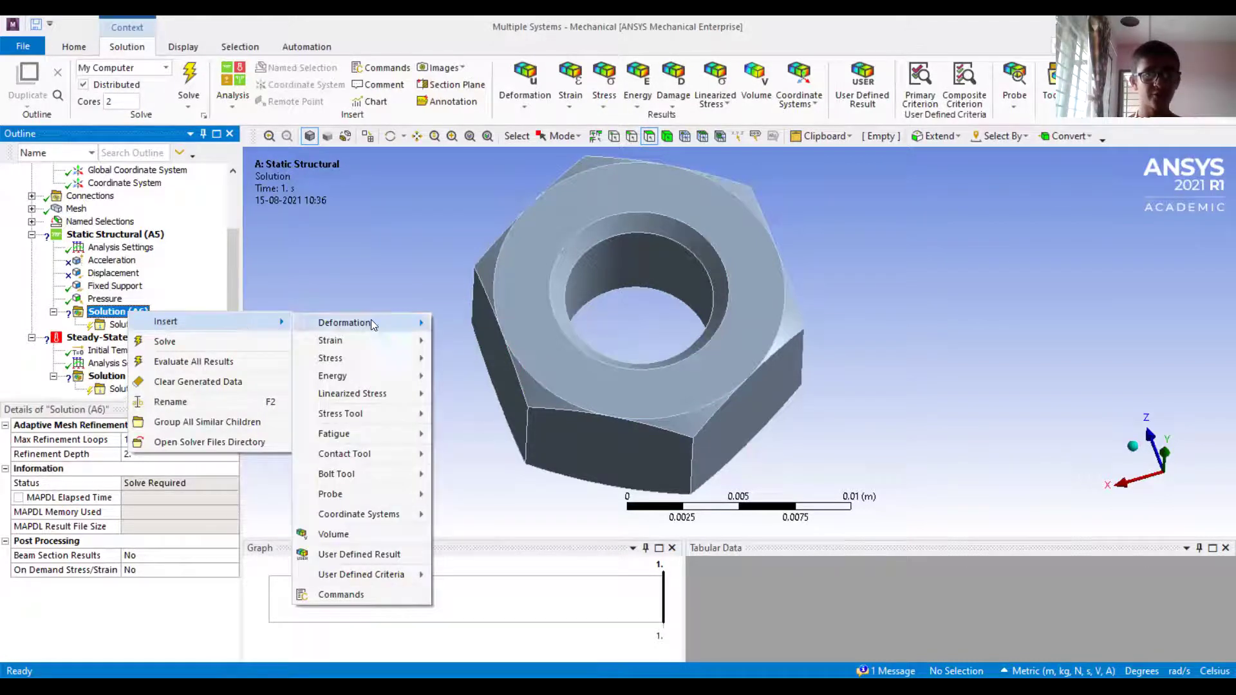
pyautogui.moveTo(375, 345)
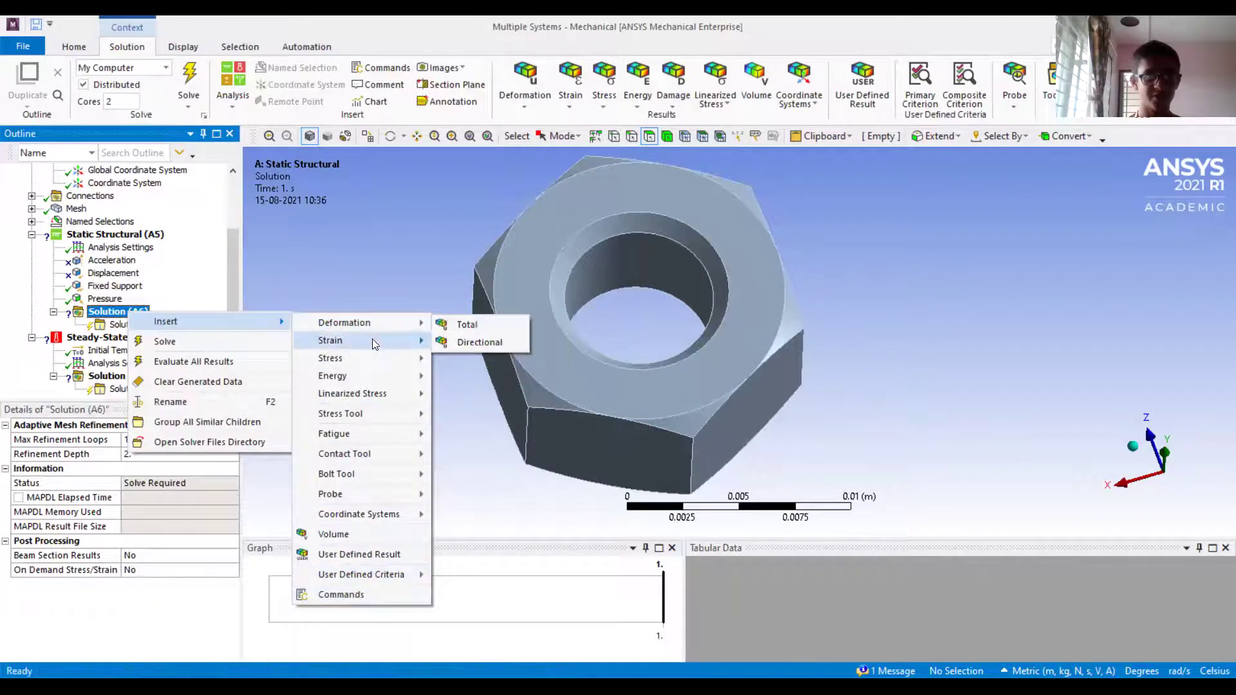
pyautogui.moveTo(360, 323)
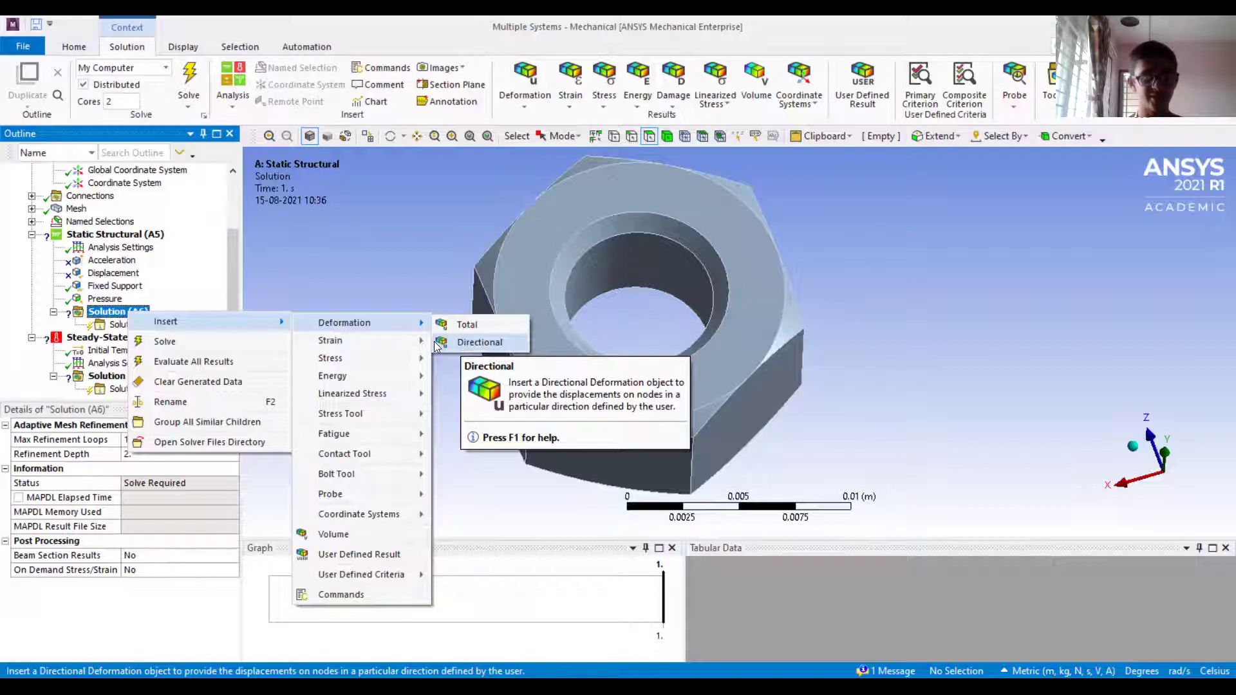
pyautogui.moveTo(427, 340)
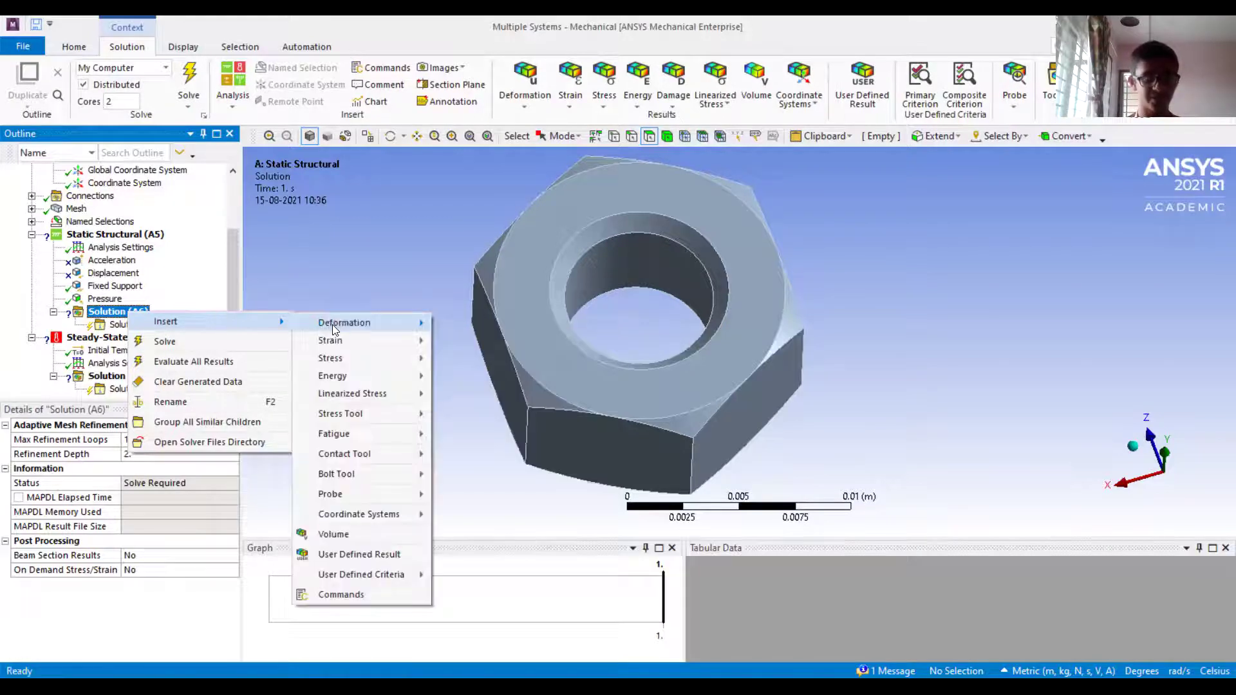
pyautogui.moveTo(344, 358)
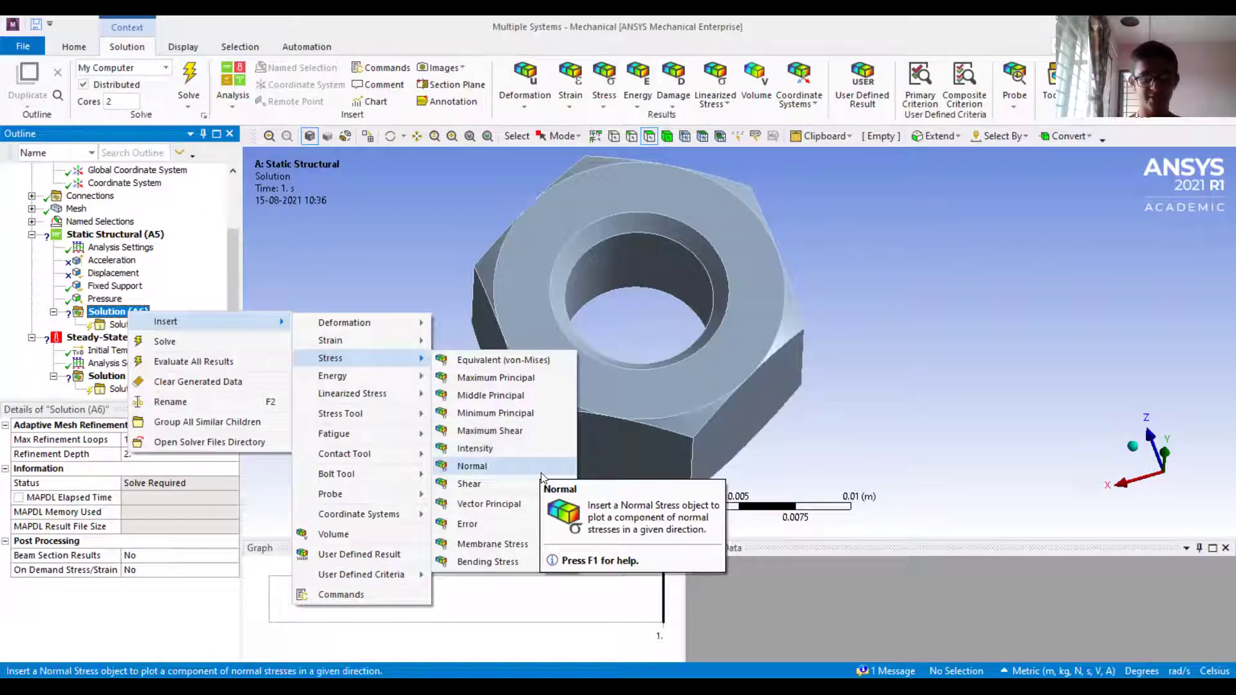
pyautogui.moveTo(390, 385)
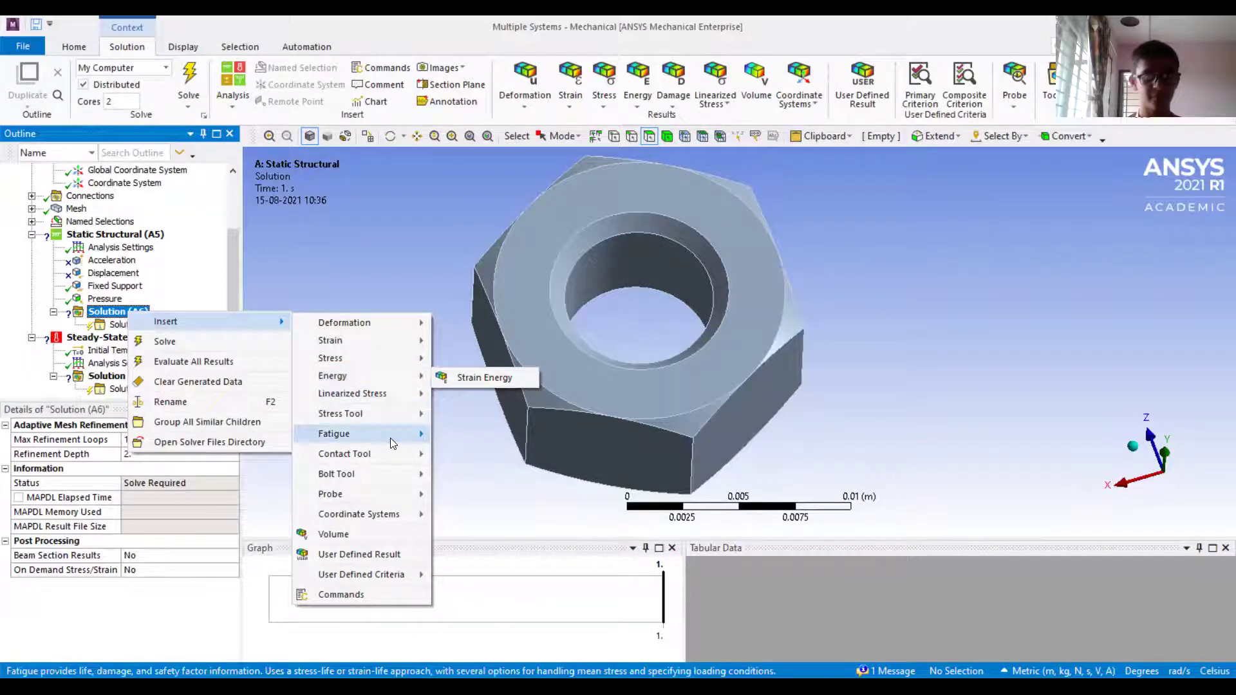
pyautogui.moveTo(392, 432)
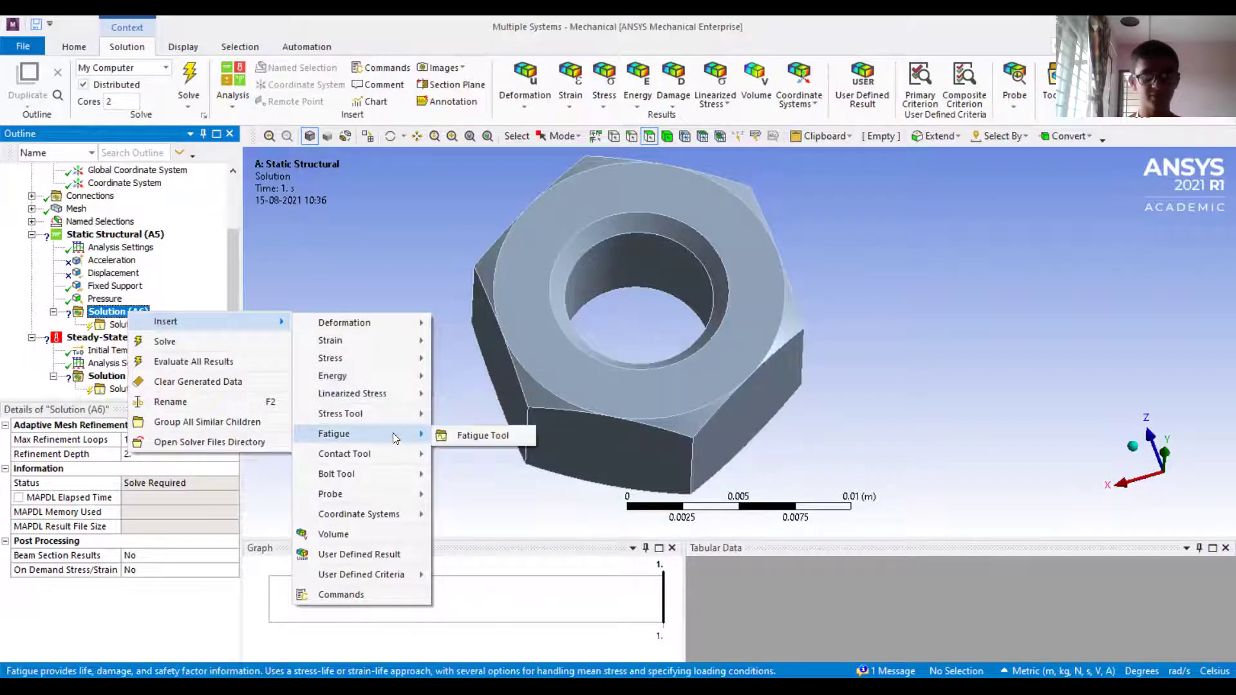
pyautogui.click(475, 440)
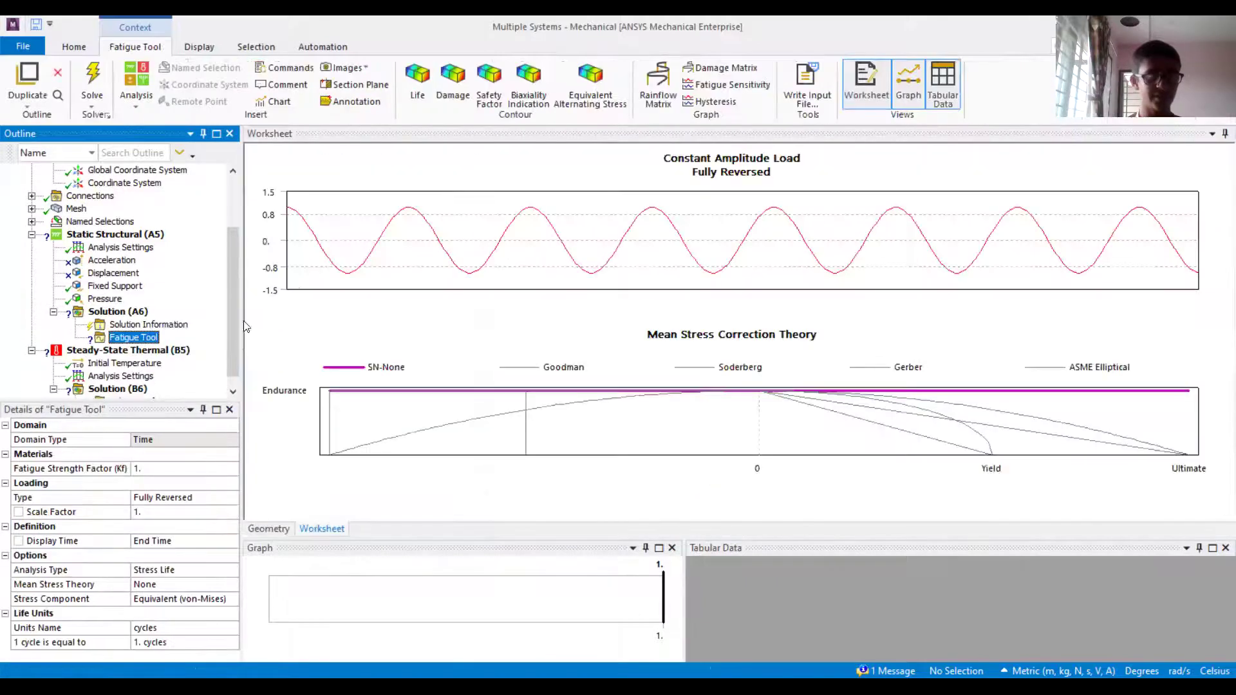
pyautogui.rightClick(133, 338)
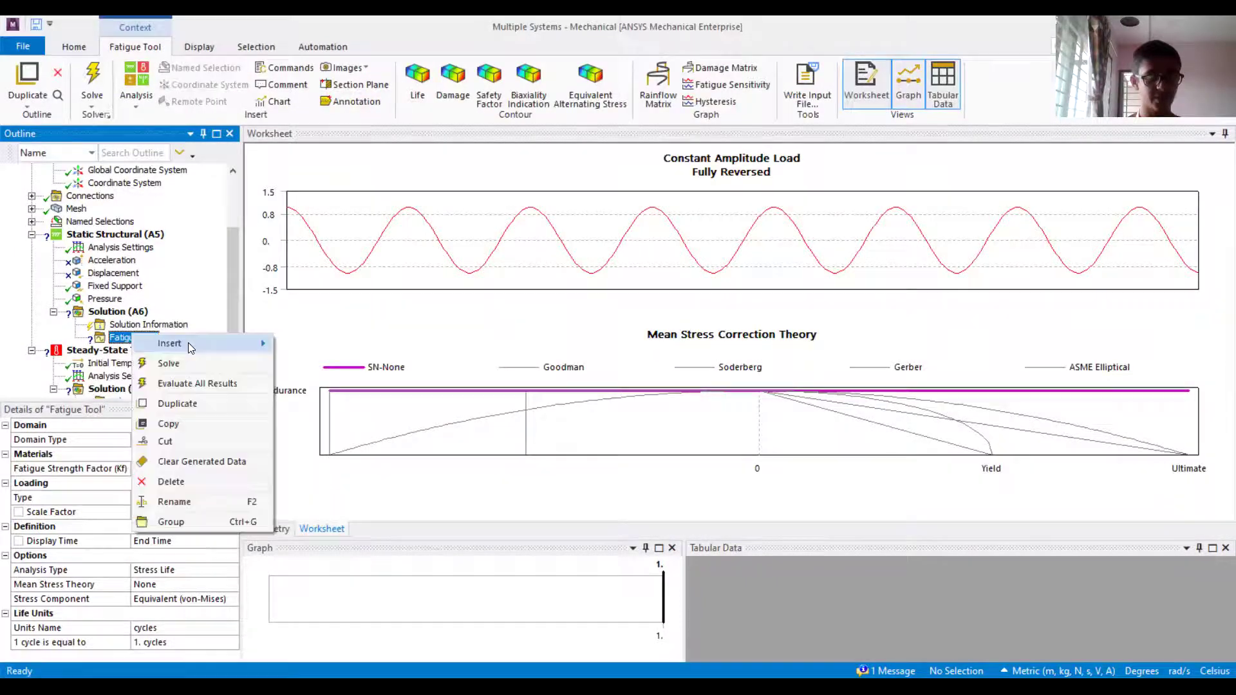
pyautogui.moveTo(188, 343)
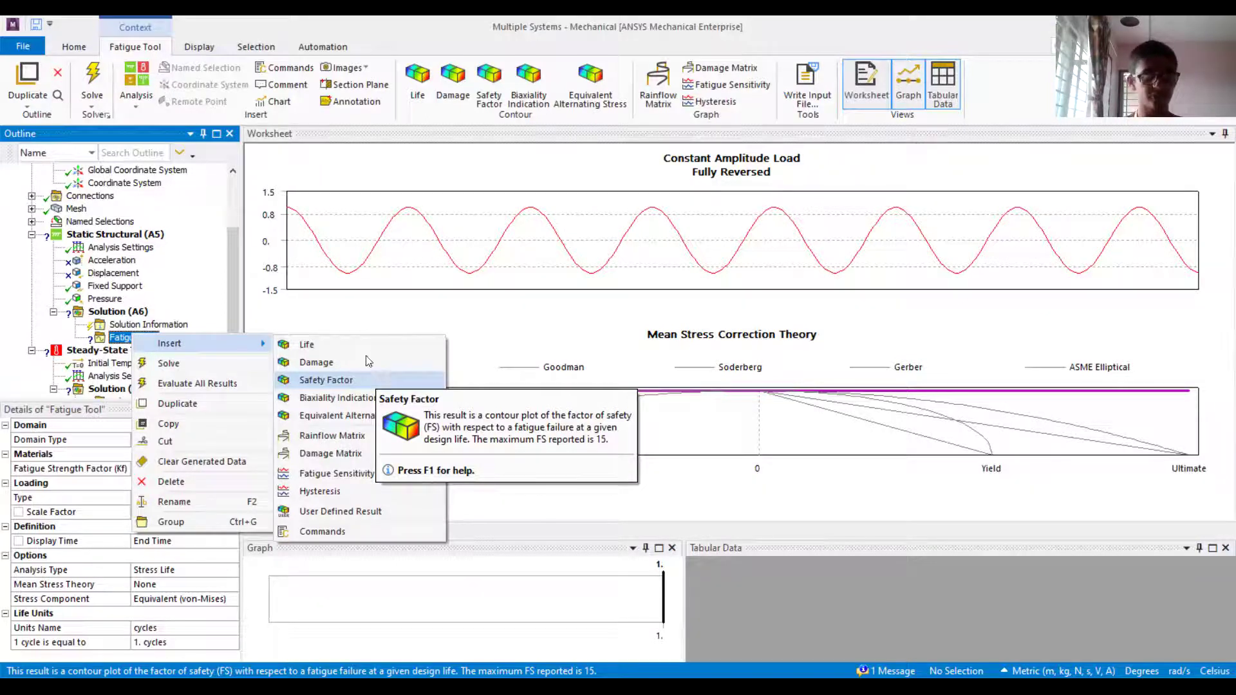
# Insert a Max Equivalent Stress stress tool under Solution (A6).
pyautogui.click(133, 317)
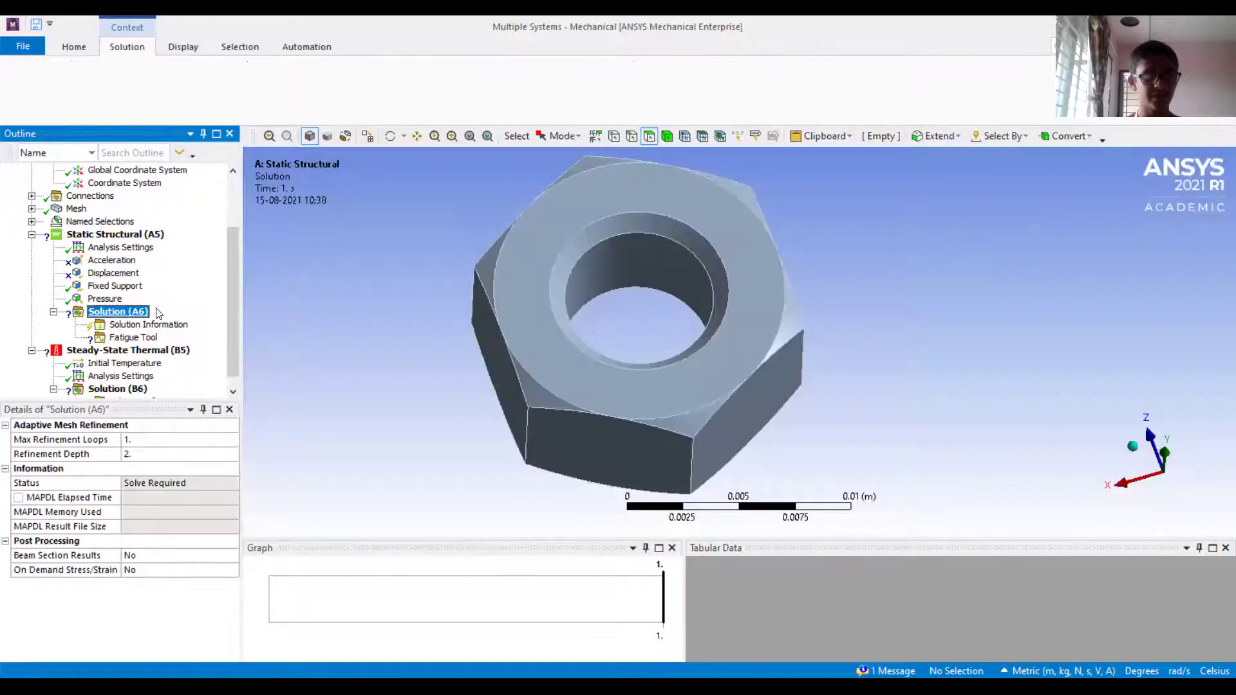
pyautogui.rightClick(133, 315)
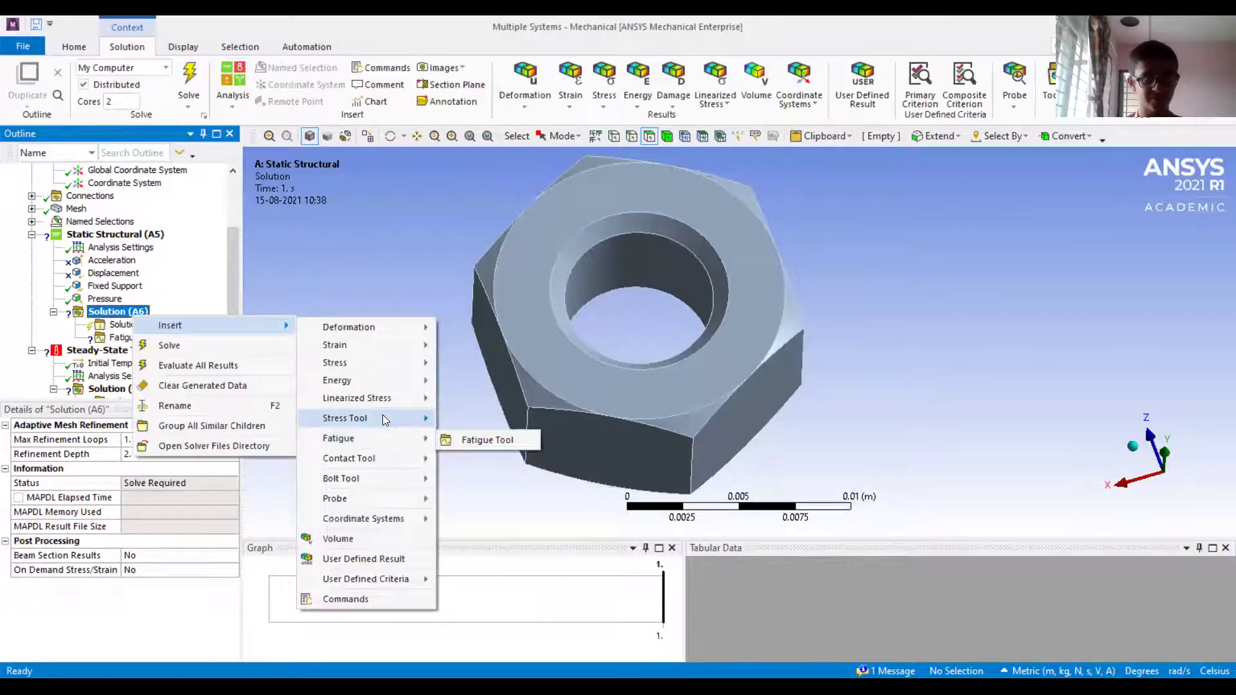
pyautogui.moveTo(384, 419)
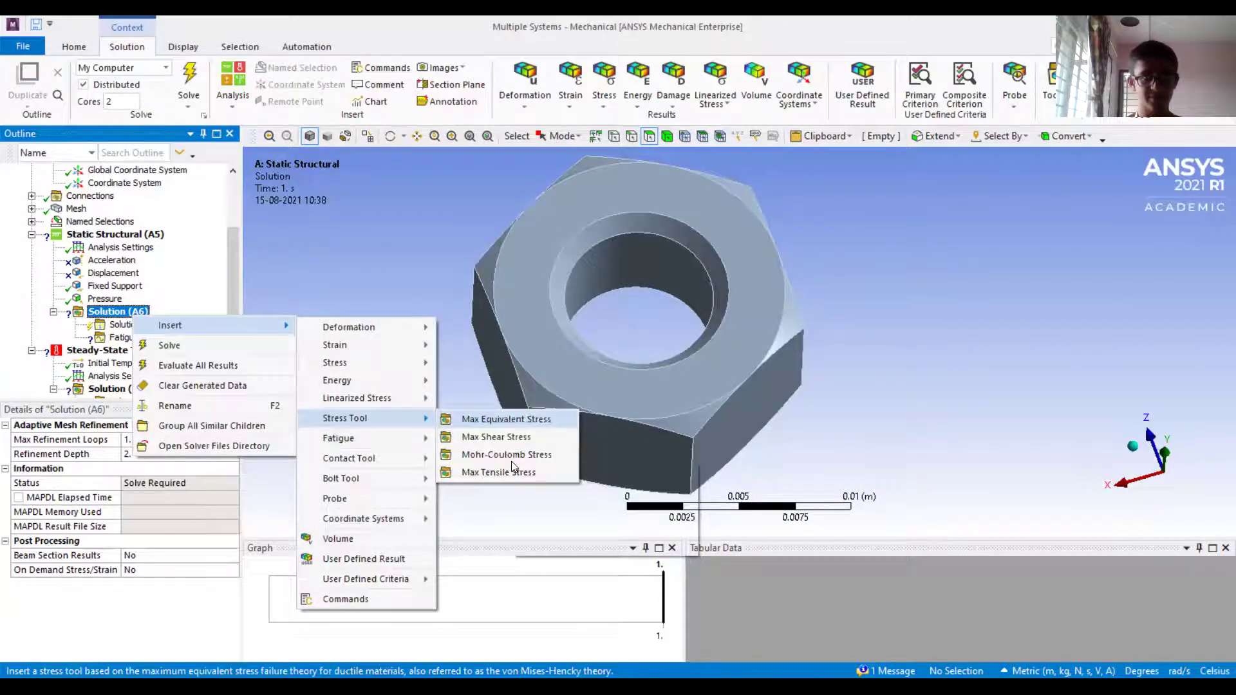
pyautogui.click(555, 425)
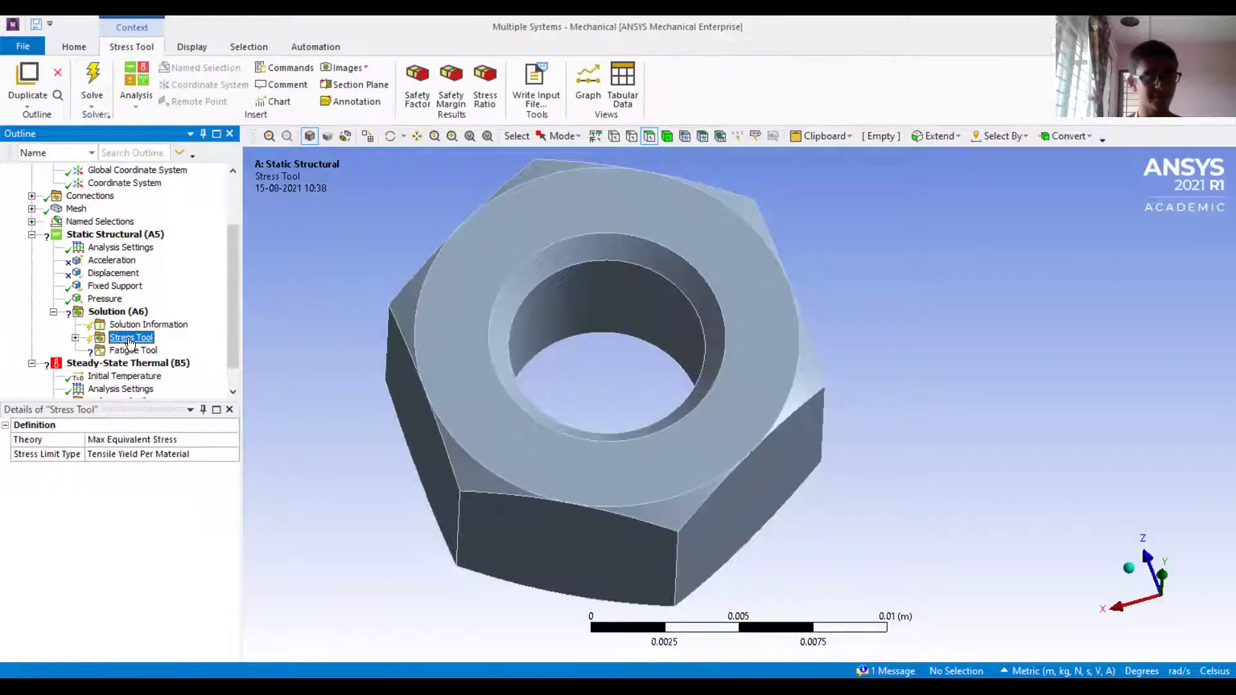
# Insert another Safety Factor result under the Stress Tool in Solution (A6).
pyautogui.rightClick(133, 339)
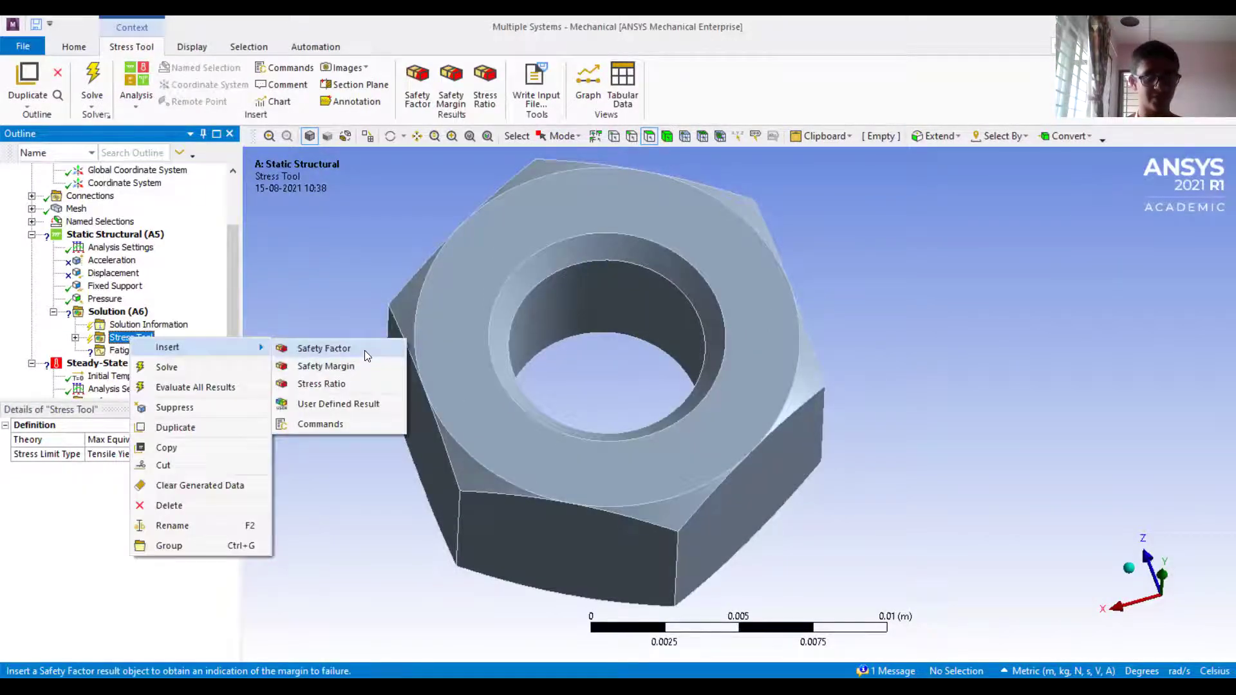
pyautogui.click(370, 348)
# Delete the Fatigue Tool from Solution (A6).
pyautogui.scroll(-1, 169, 356)
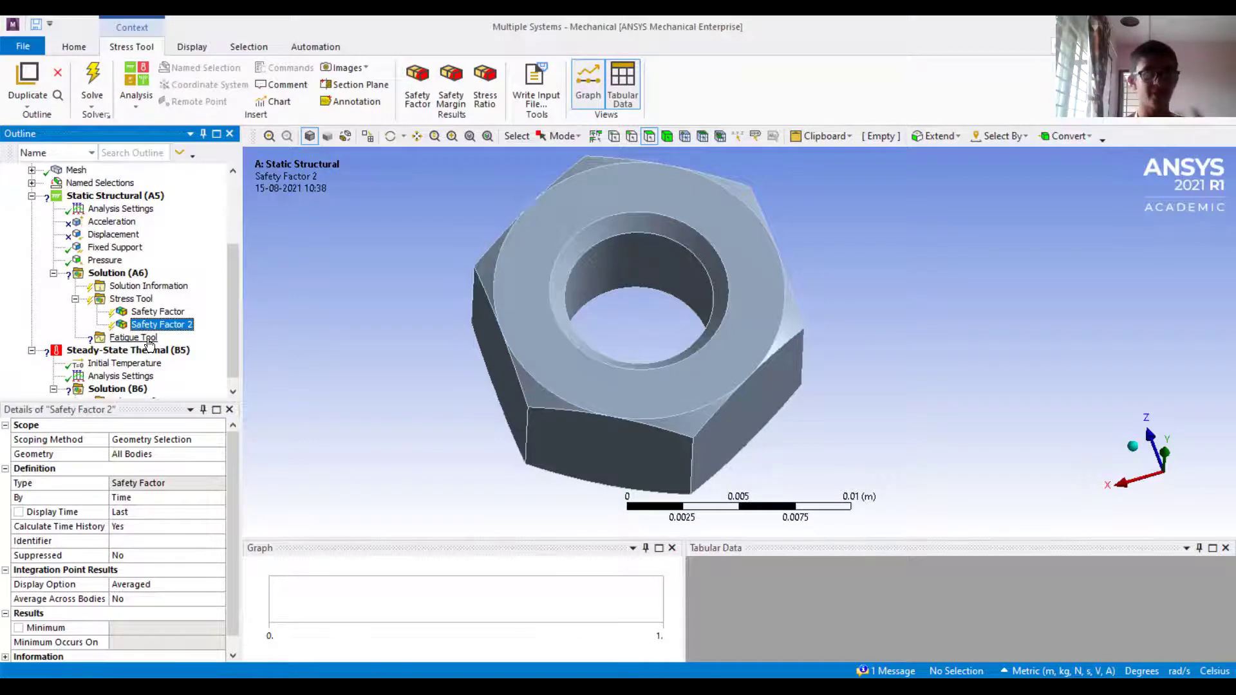
pyautogui.click(147, 340)
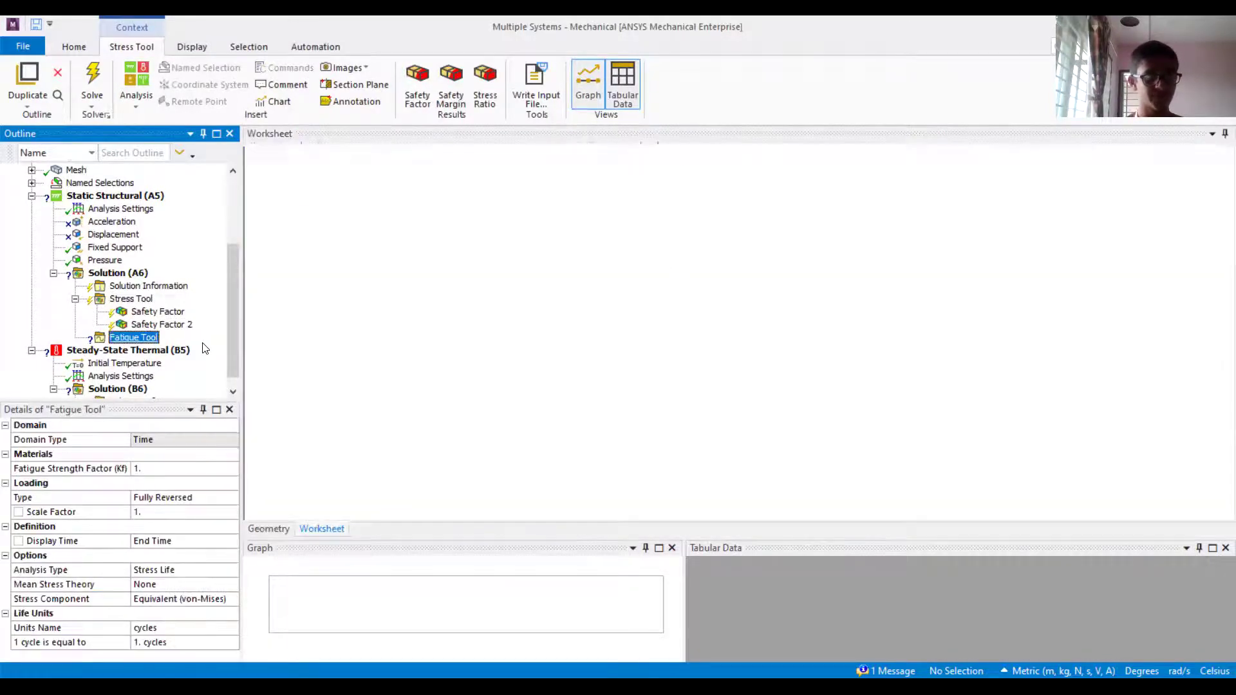
pyautogui.rightClick(149, 339)
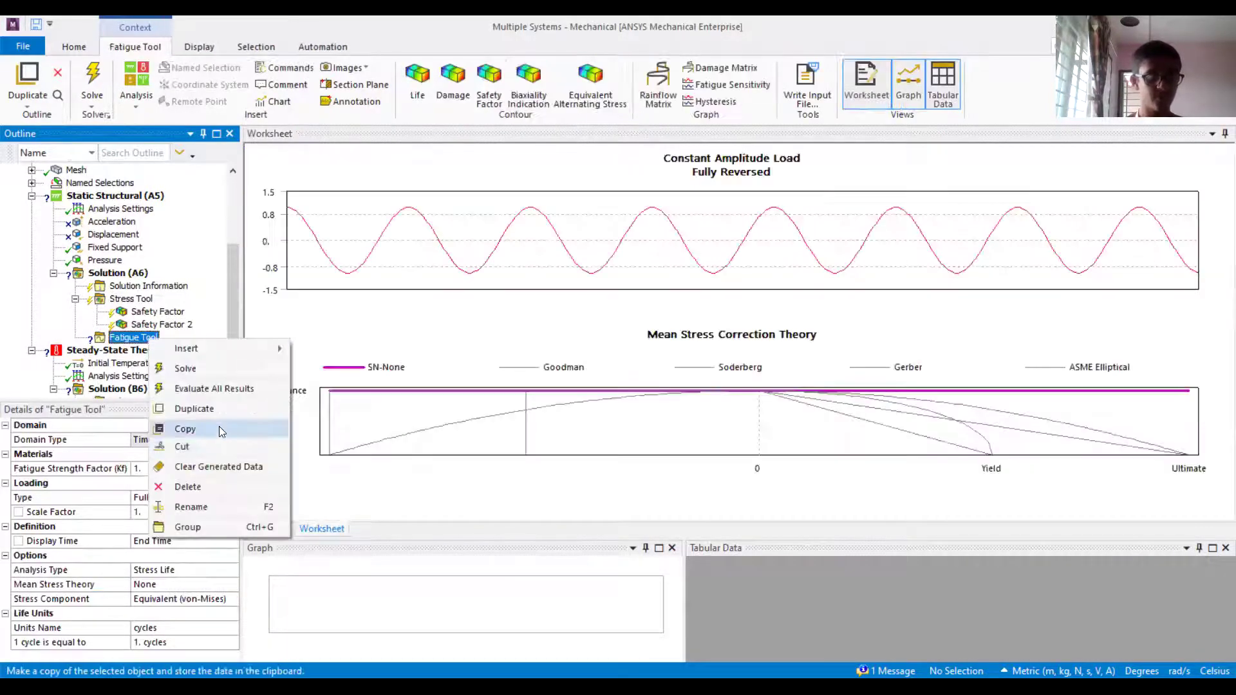
pyautogui.click(216, 486)
pyautogui.click(619, 413)
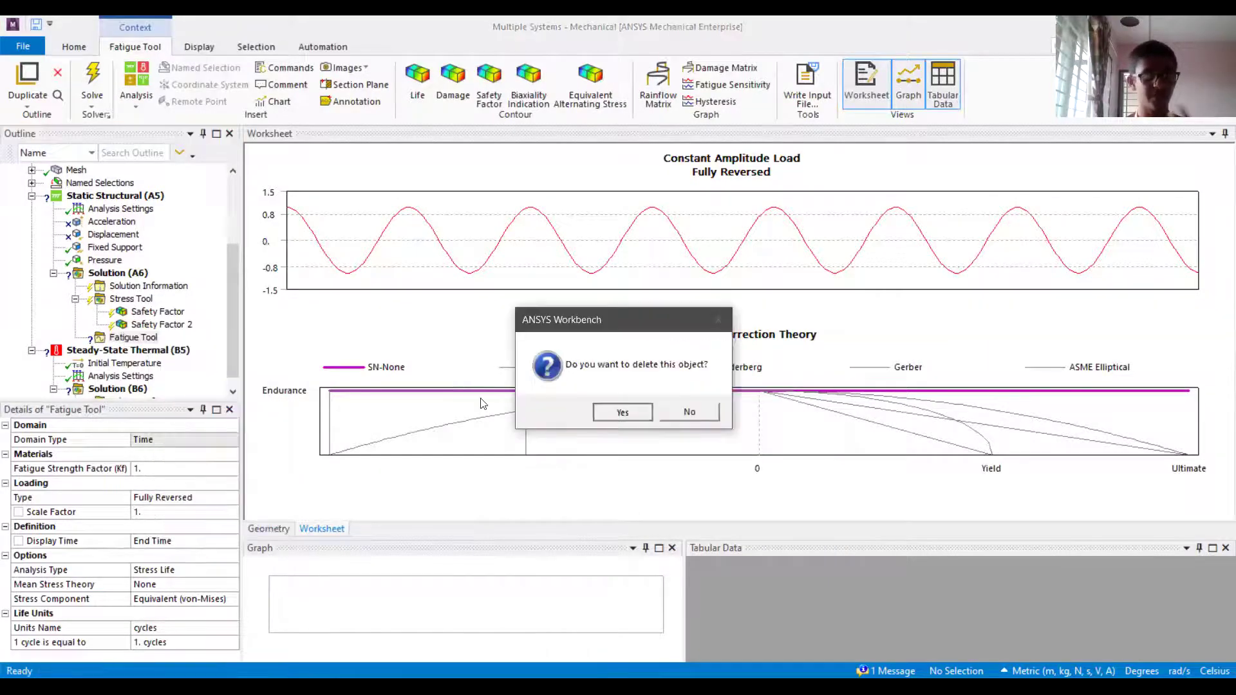
# Insert a Maximum Principal strain result under Solution (A6).
pyautogui.rightClick(119, 276)
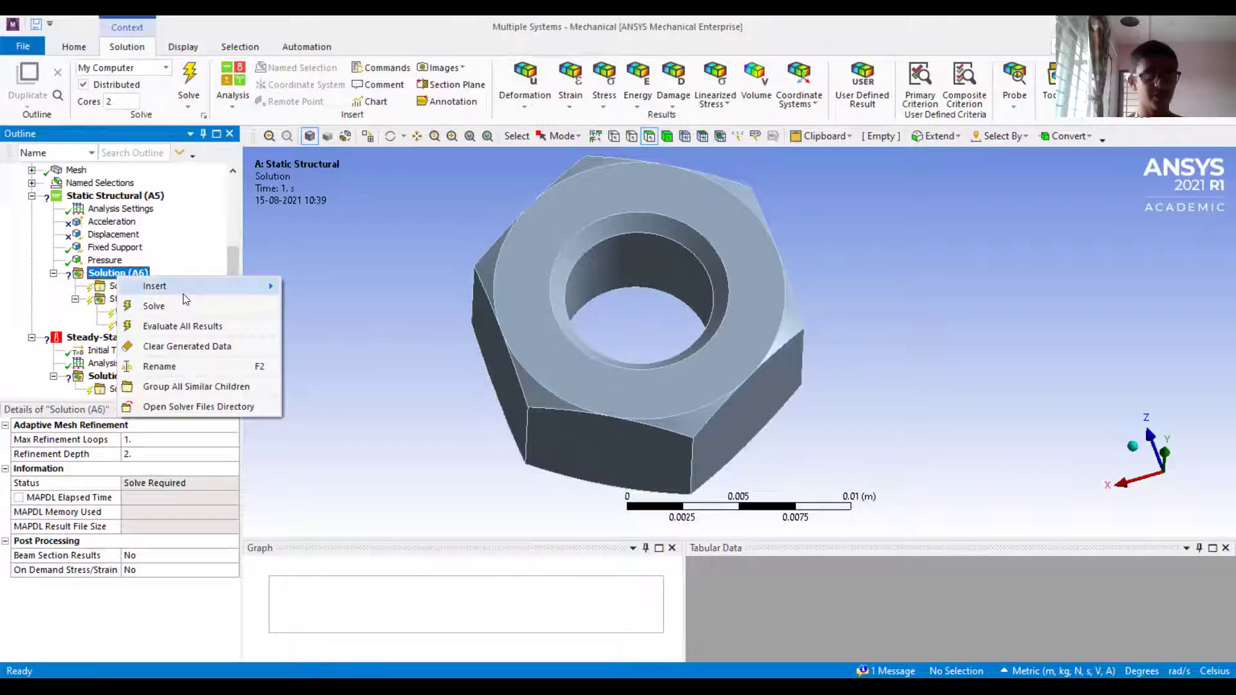
pyautogui.moveTo(213, 286)
pyautogui.moveTo(400, 304)
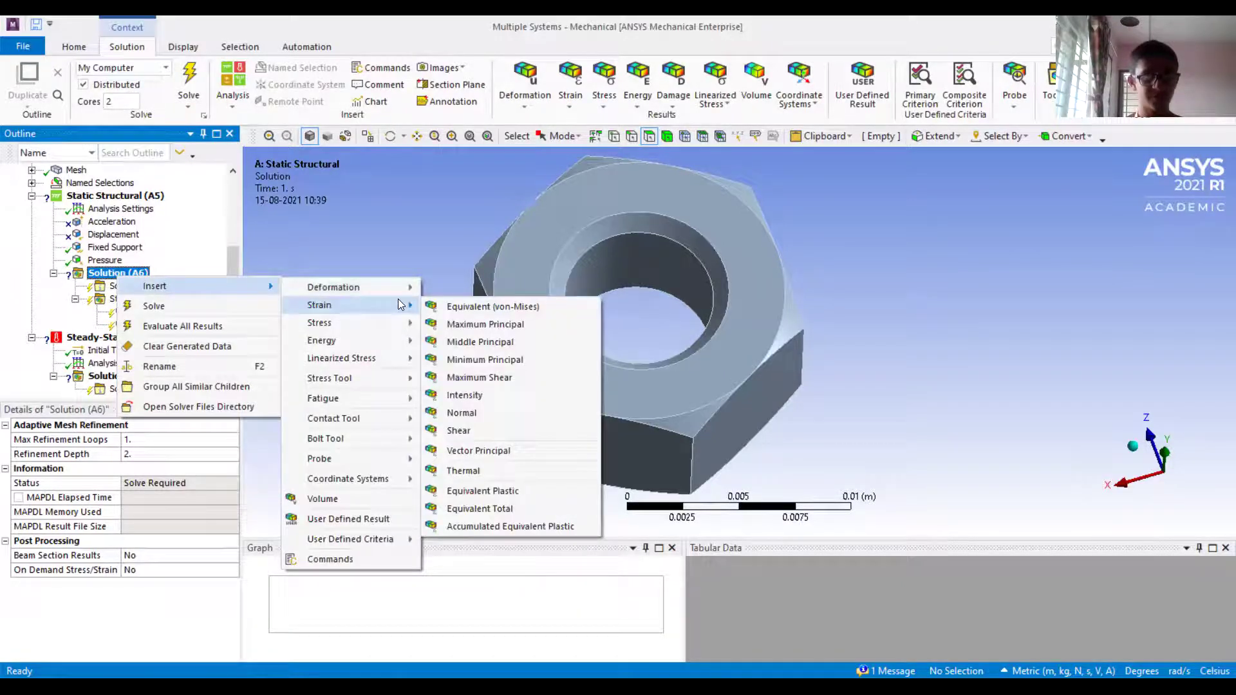
pyautogui.click(476, 323)
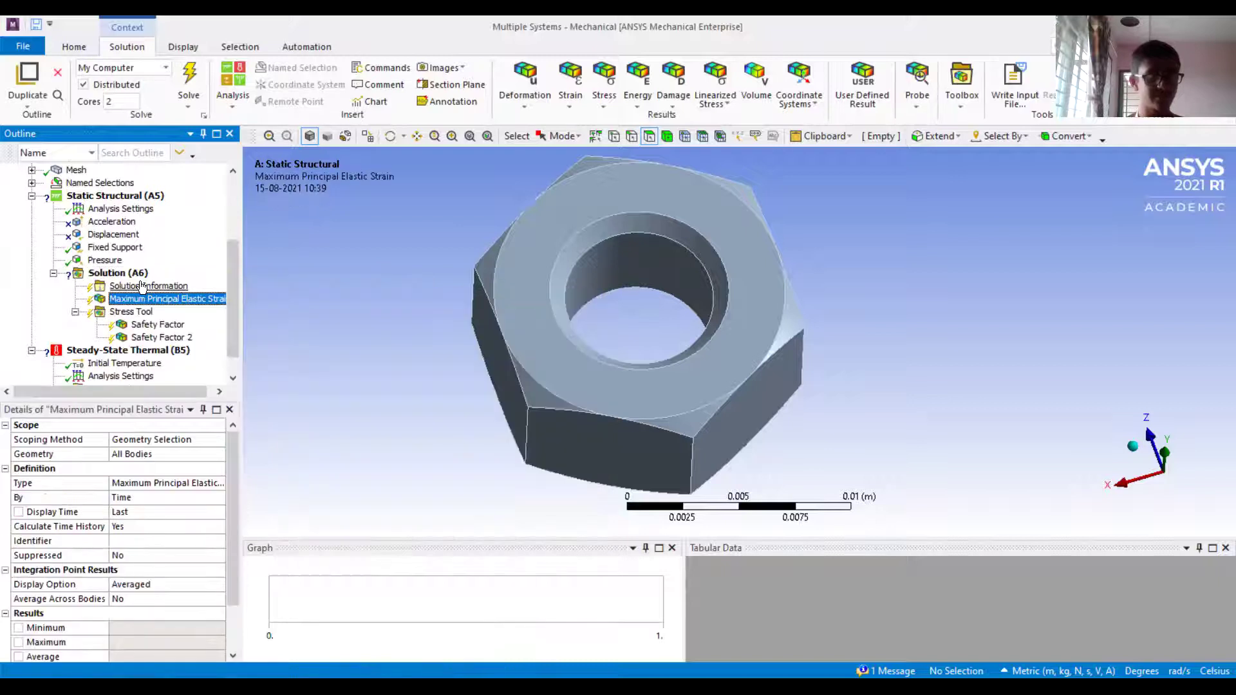
# Insert an Equivalent (von-Mises) stress result under Solution (A6).
pyautogui.rightClick(122, 274)
pyautogui.moveTo(212, 283)
pyautogui.moveTo(385, 321)
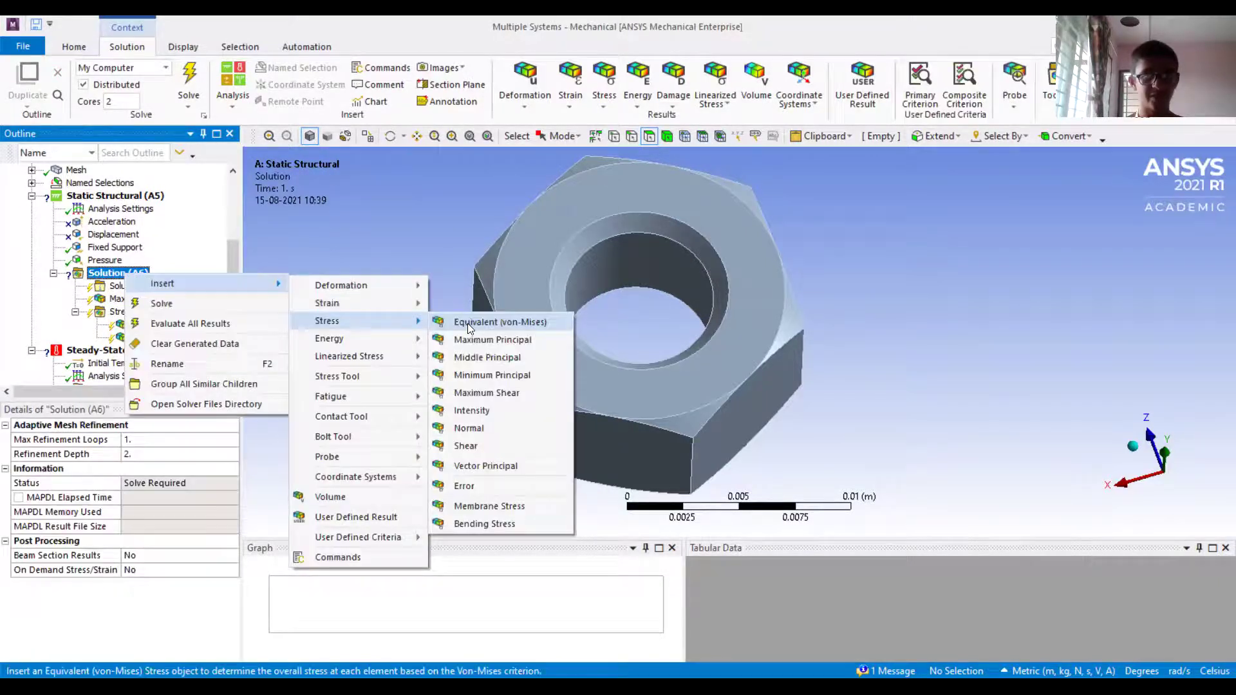
pyautogui.click(469, 324)
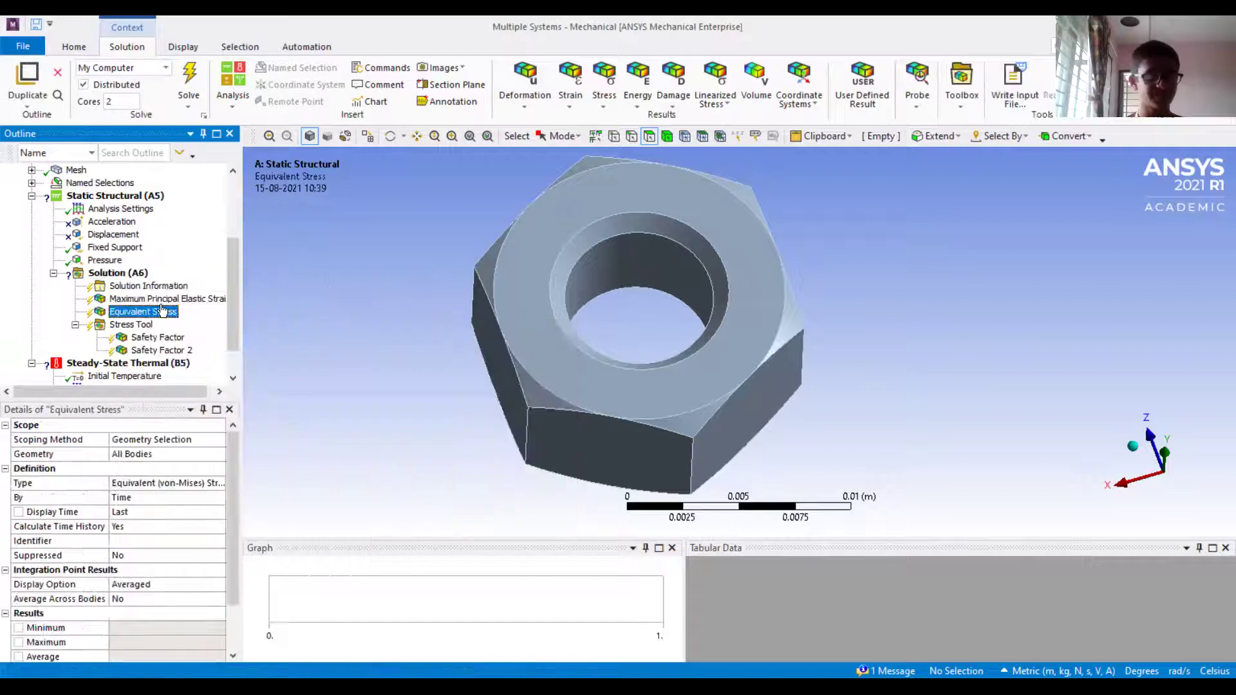
# Try to solve the static structural Solution (A6).
pyautogui.click(120, 274)
pyautogui.rightClick(120, 273)
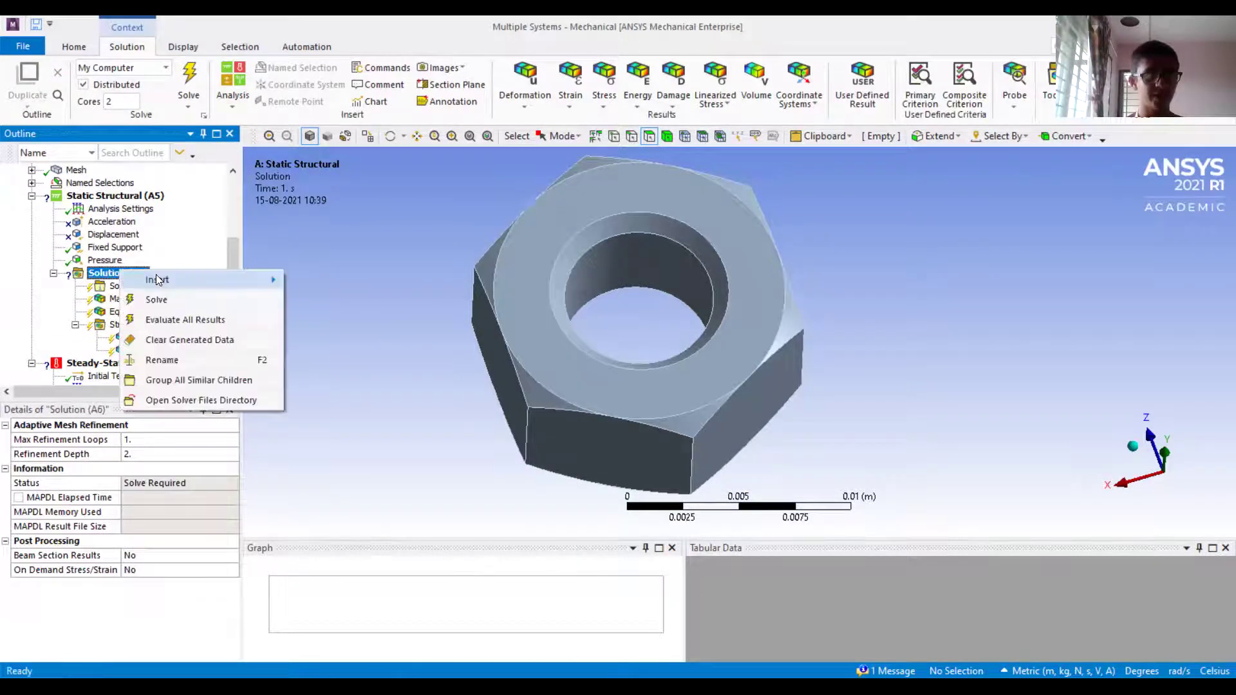
pyautogui.click(162, 309)
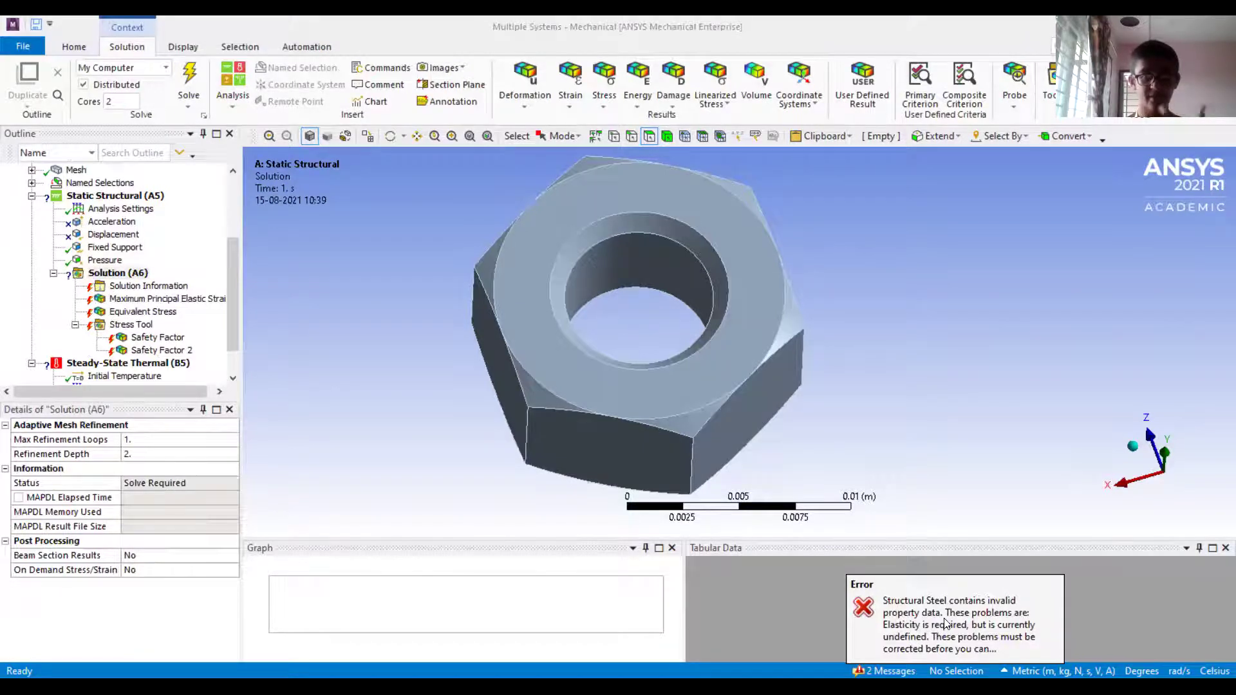
# Show and enlarge the message list, and read the full text of the length unit warning.
pyautogui.scroll(3, 108, 311)
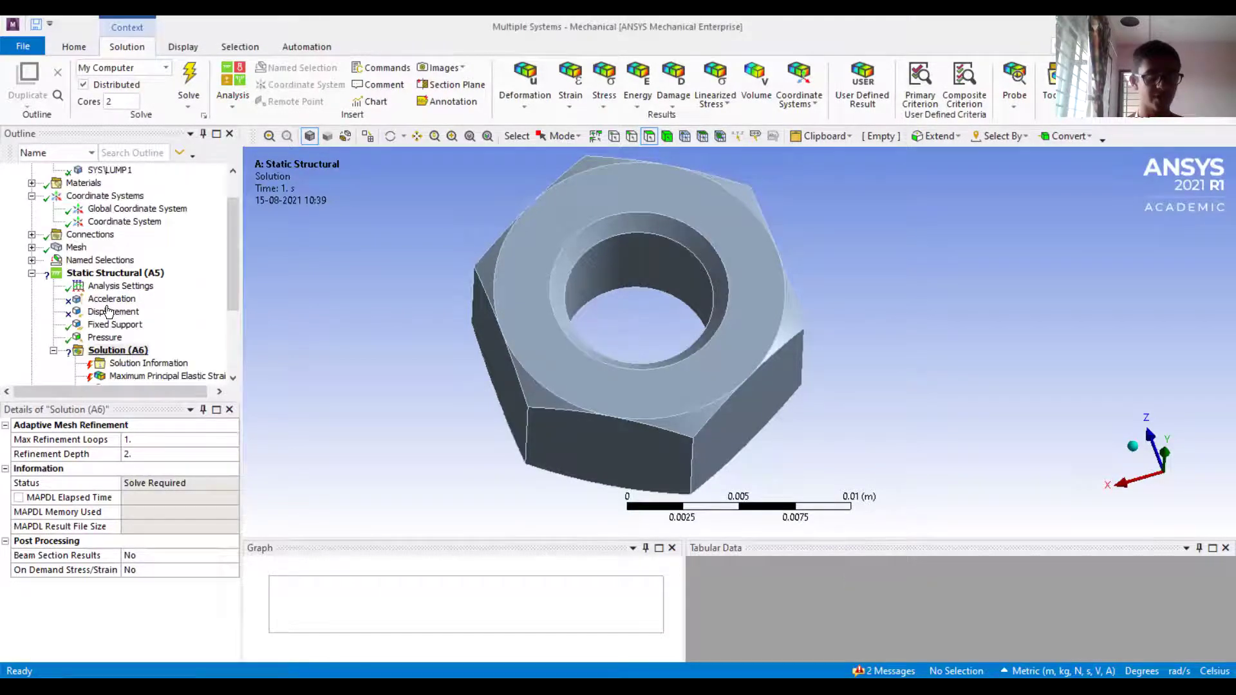
pyautogui.click(876, 672)
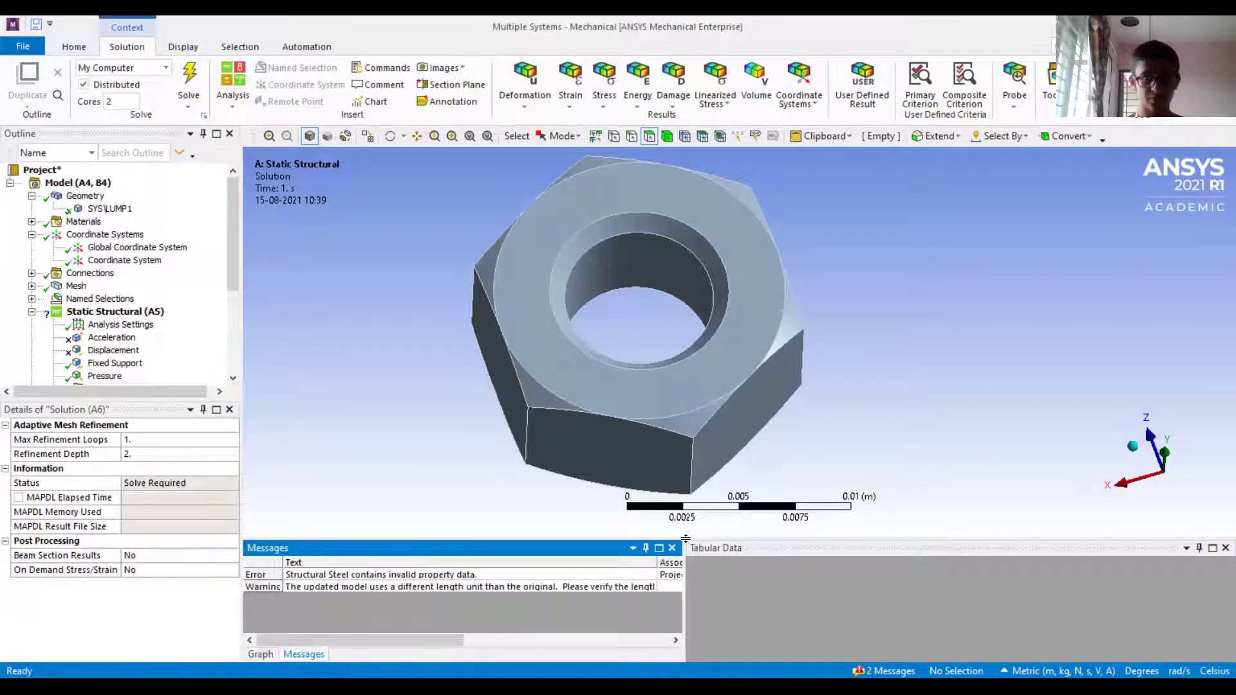
pyautogui.moveTo(686, 540); pyautogui.dragTo(688, 424)
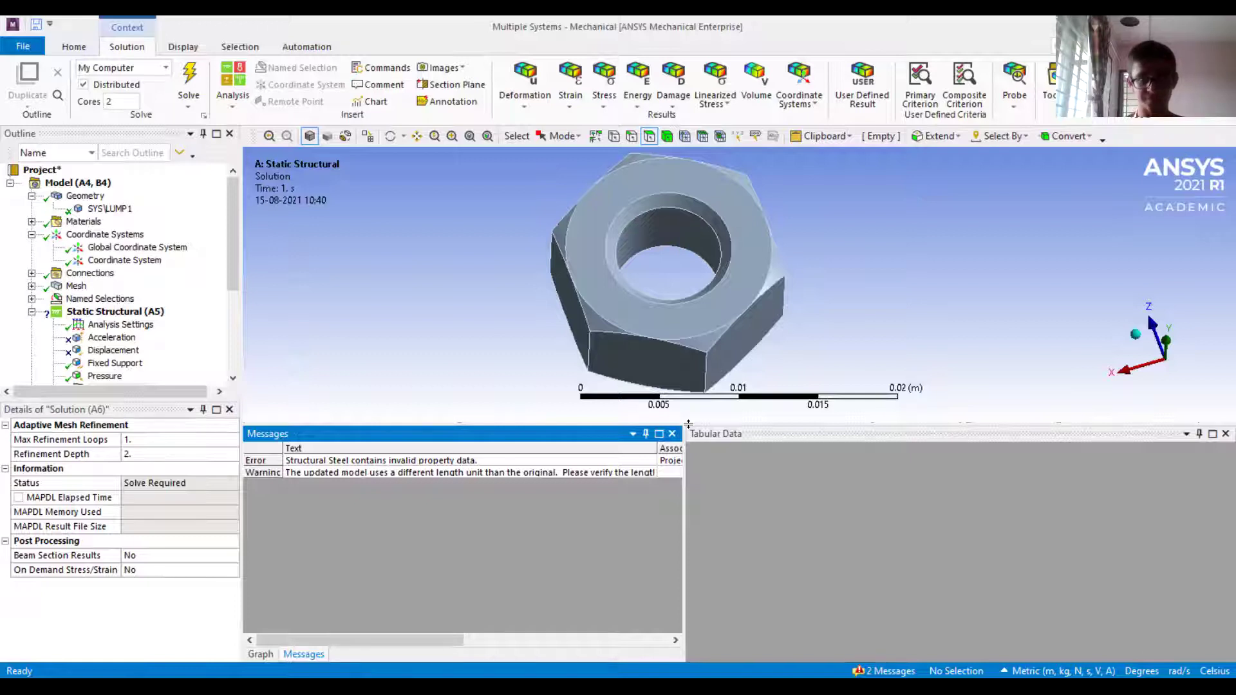
pyautogui.click(586, 474)
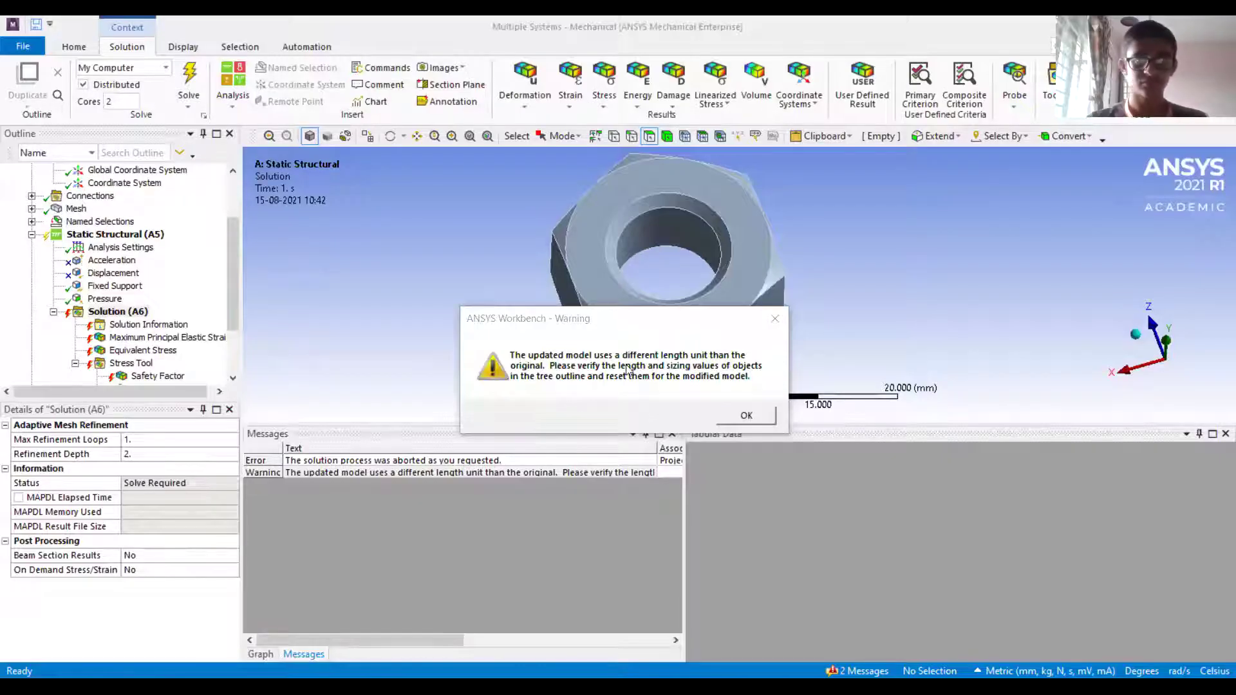
pyautogui.click(608, 443)
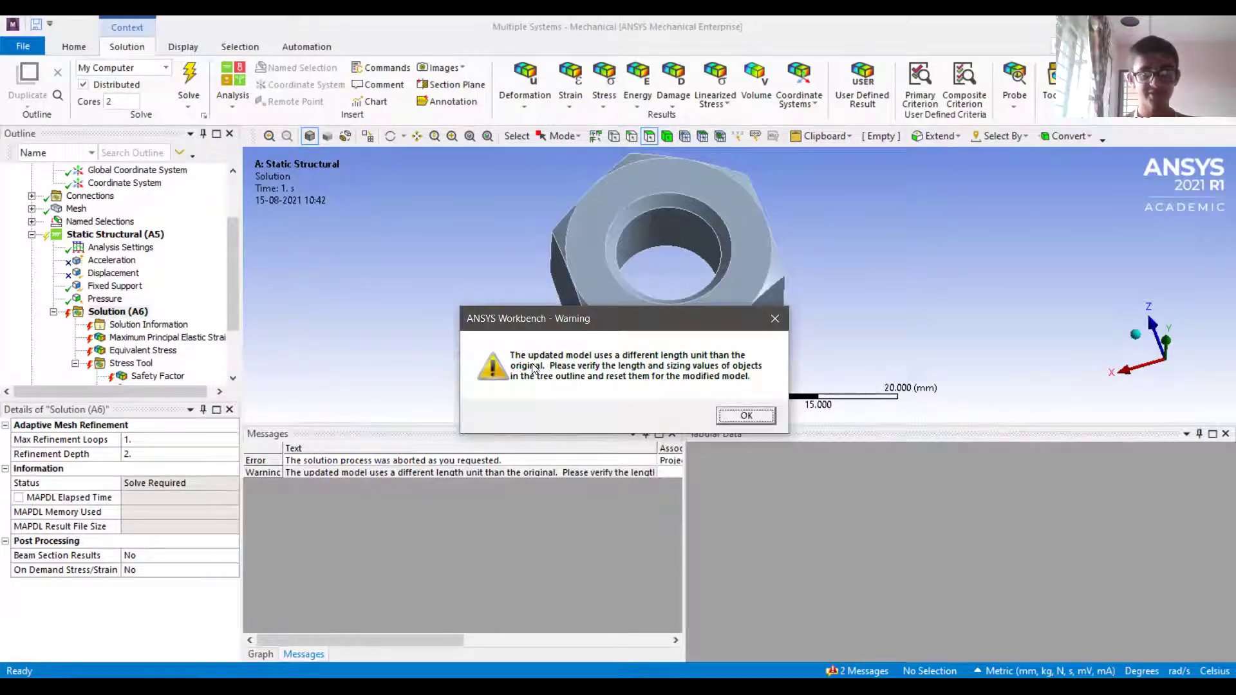
pyautogui.click(737, 421)
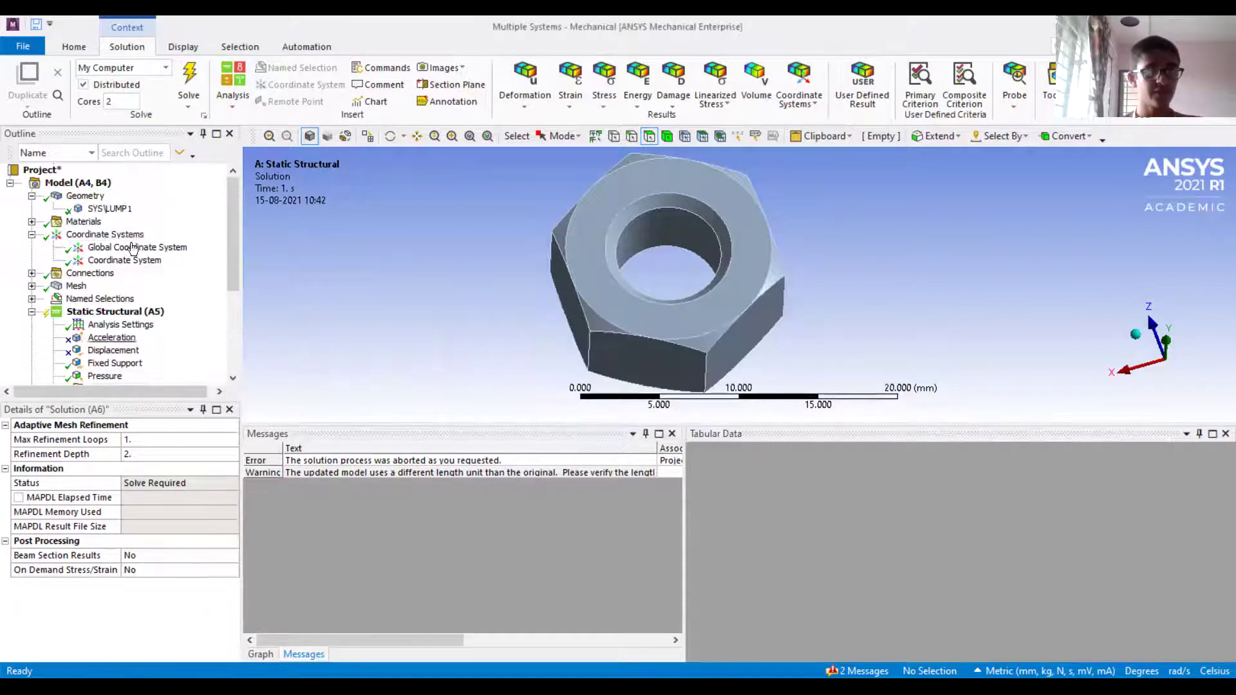
# Select Model (A4, B4) and reread the length unit warning against the model, closing it when done.
pyautogui.click(76, 185)
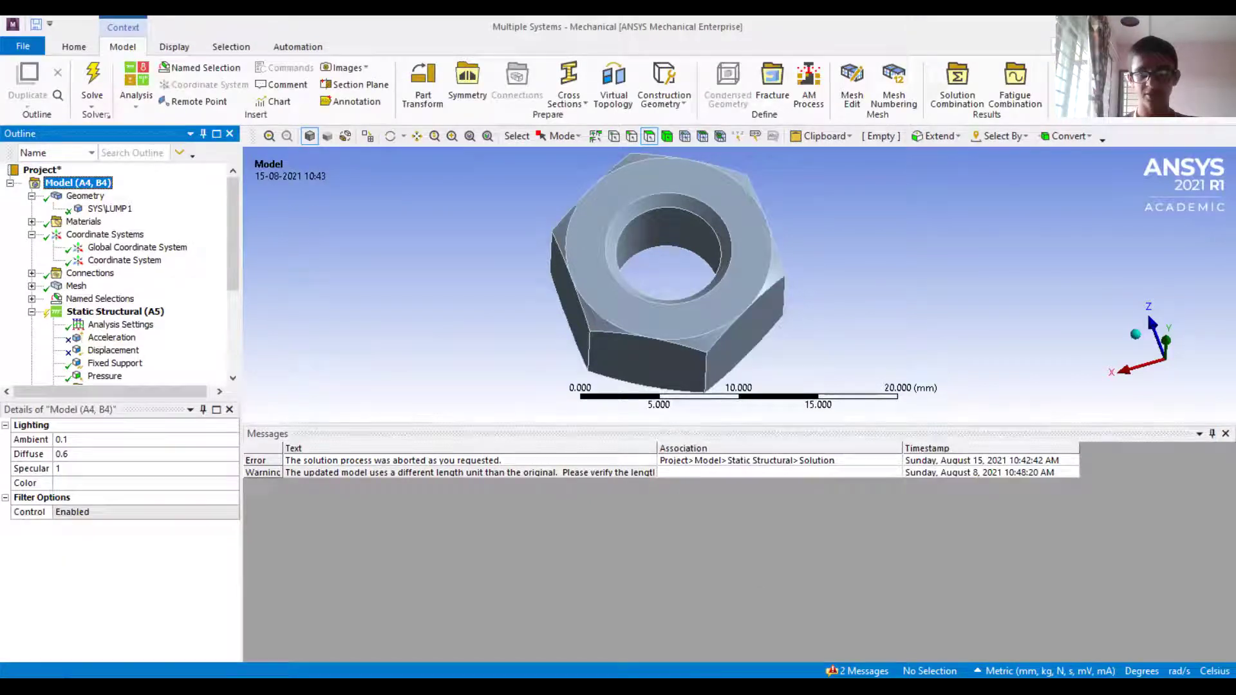
pyautogui.click(604, 578)
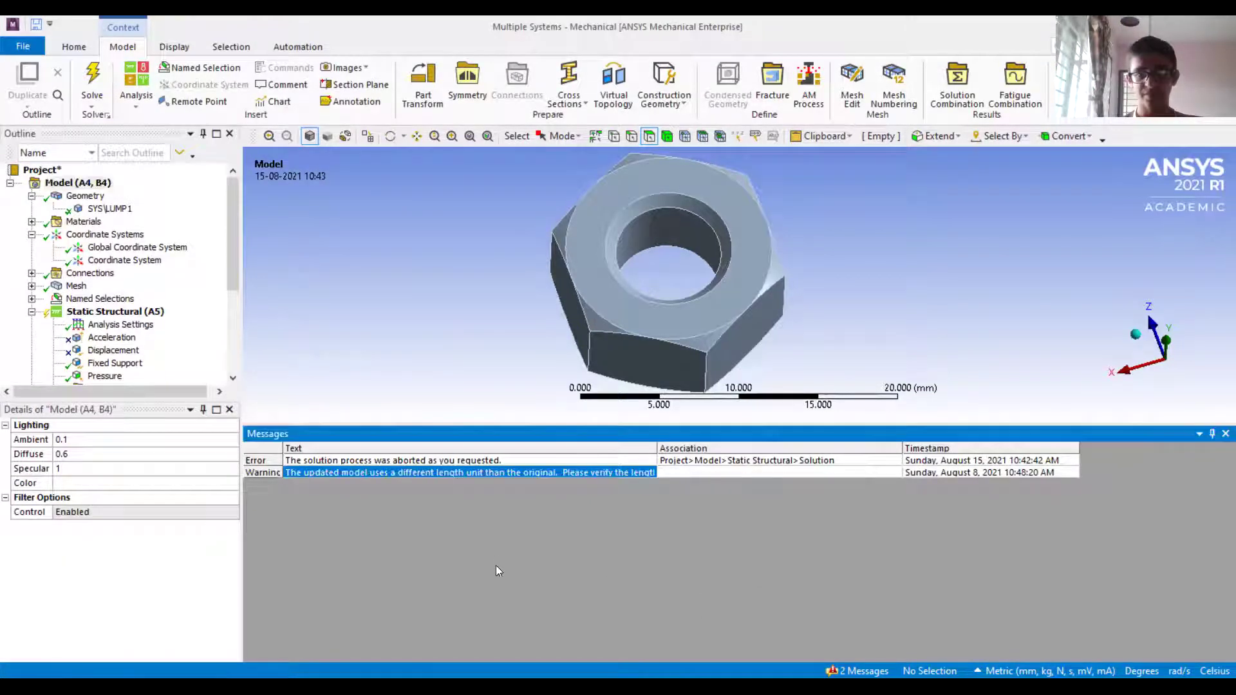
pyautogui.click(353, 413)
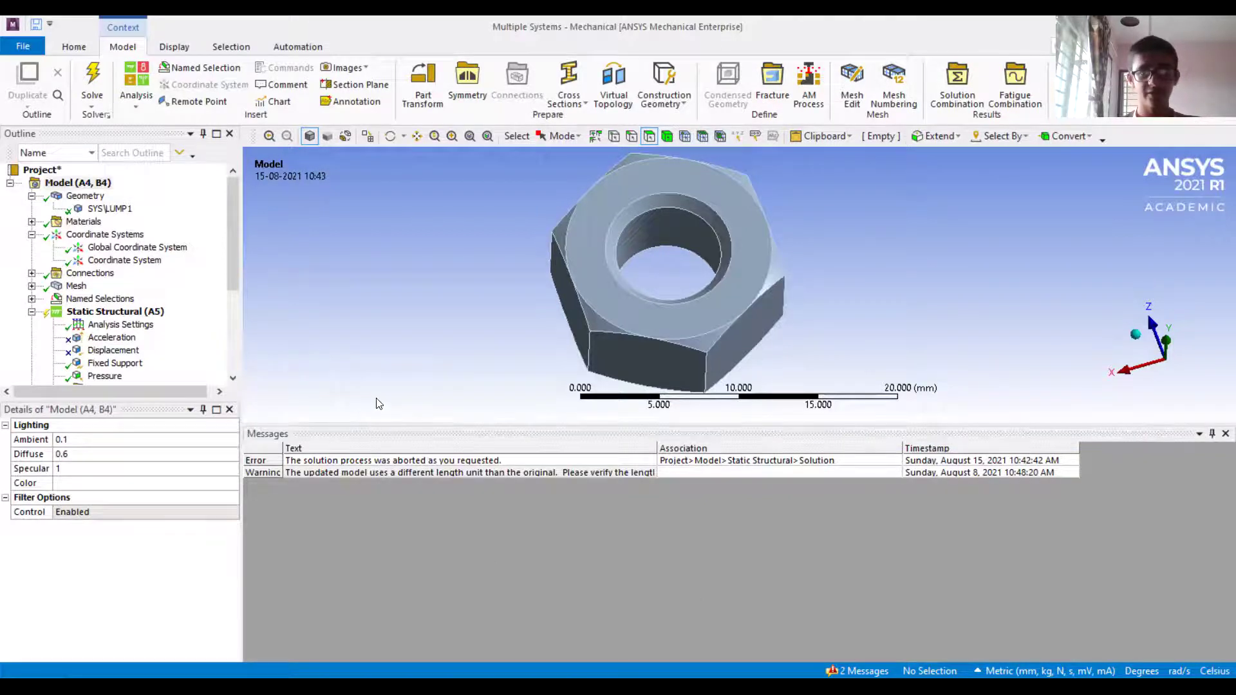
pyautogui.doubleClick(541, 527)
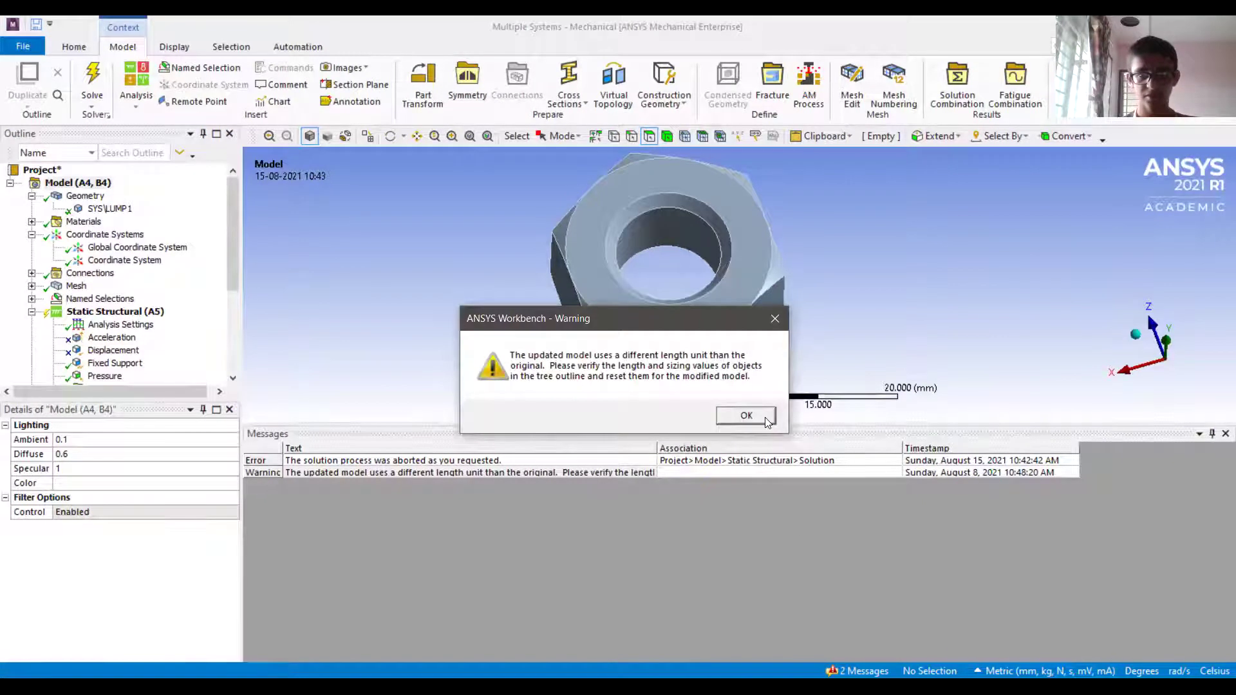
pyautogui.click(745, 415)
# Choose the Metric (mm, kg, N, s, mV, mA) unit system and check the project's unit options in Workbench before returning to Mechanical.
pyautogui.click(996, 676)
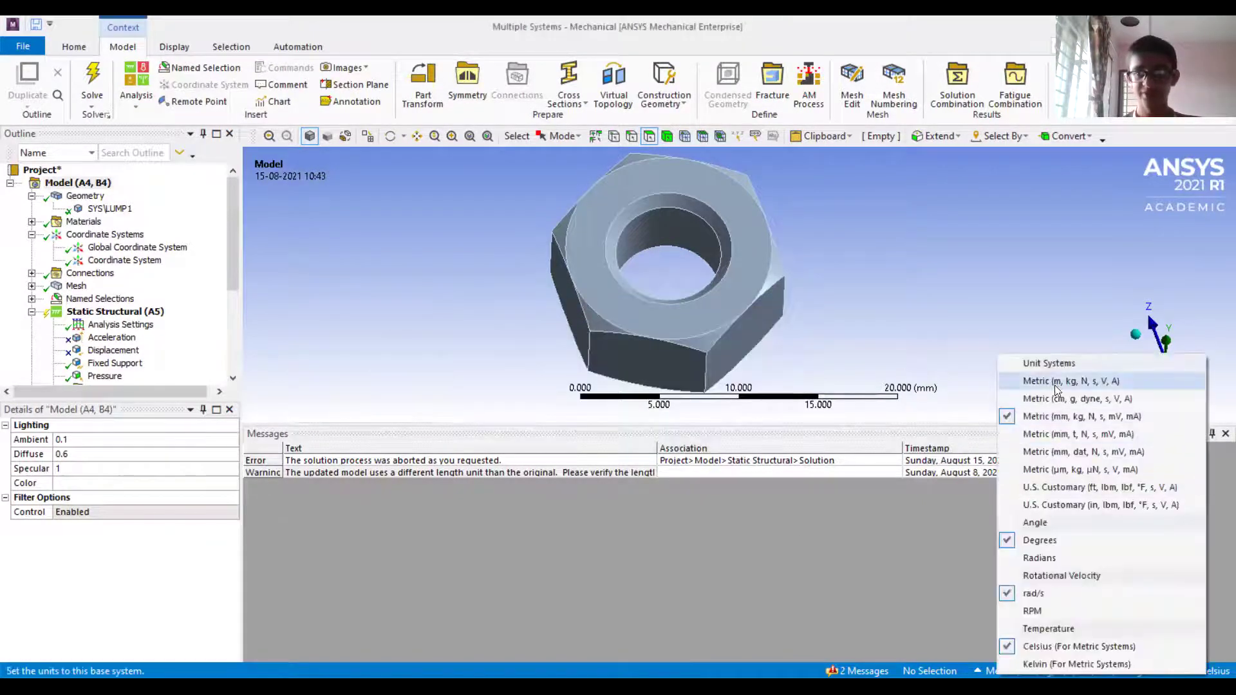
pyautogui.click(1067, 418)
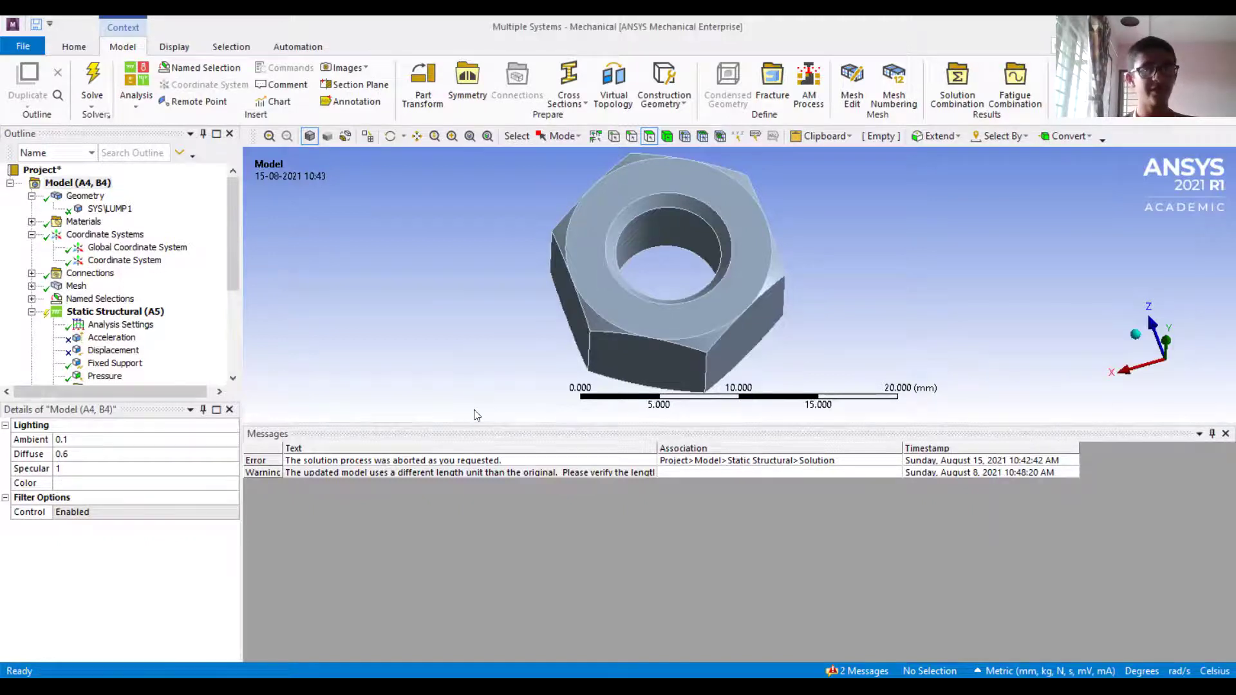
pyautogui.hotkey('alt', 'Tab')
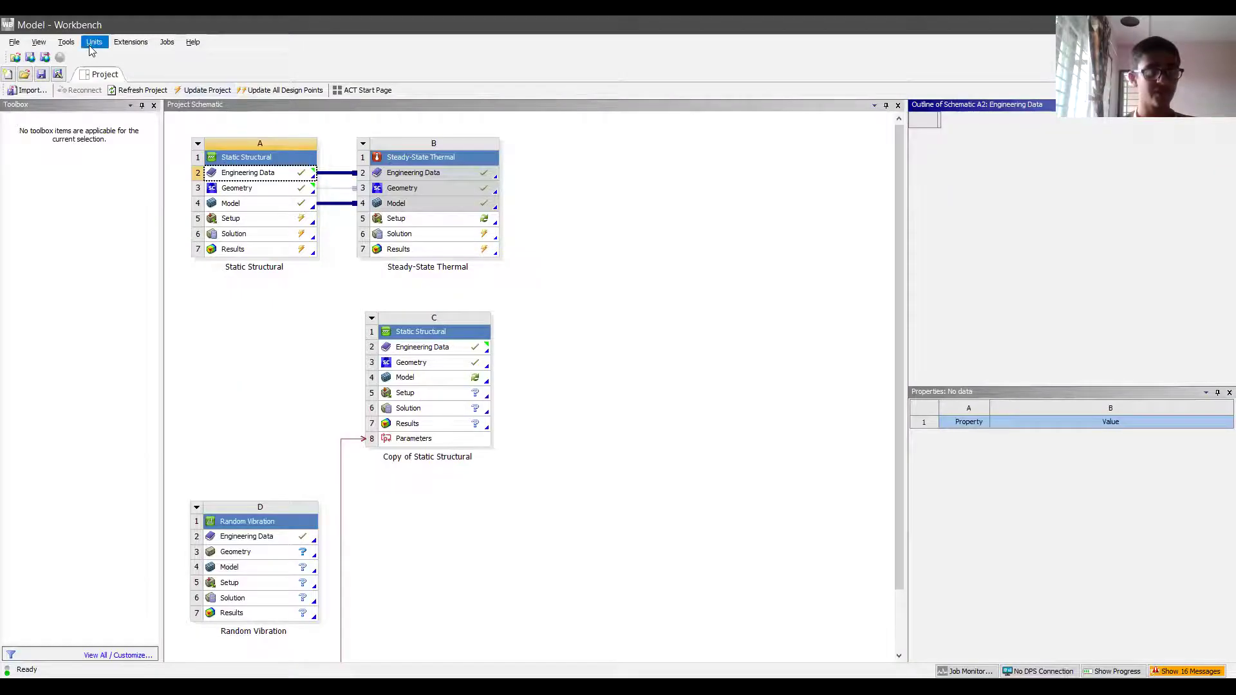
pyautogui.click(95, 43)
pyautogui.click(94, 43)
pyautogui.click(95, 42)
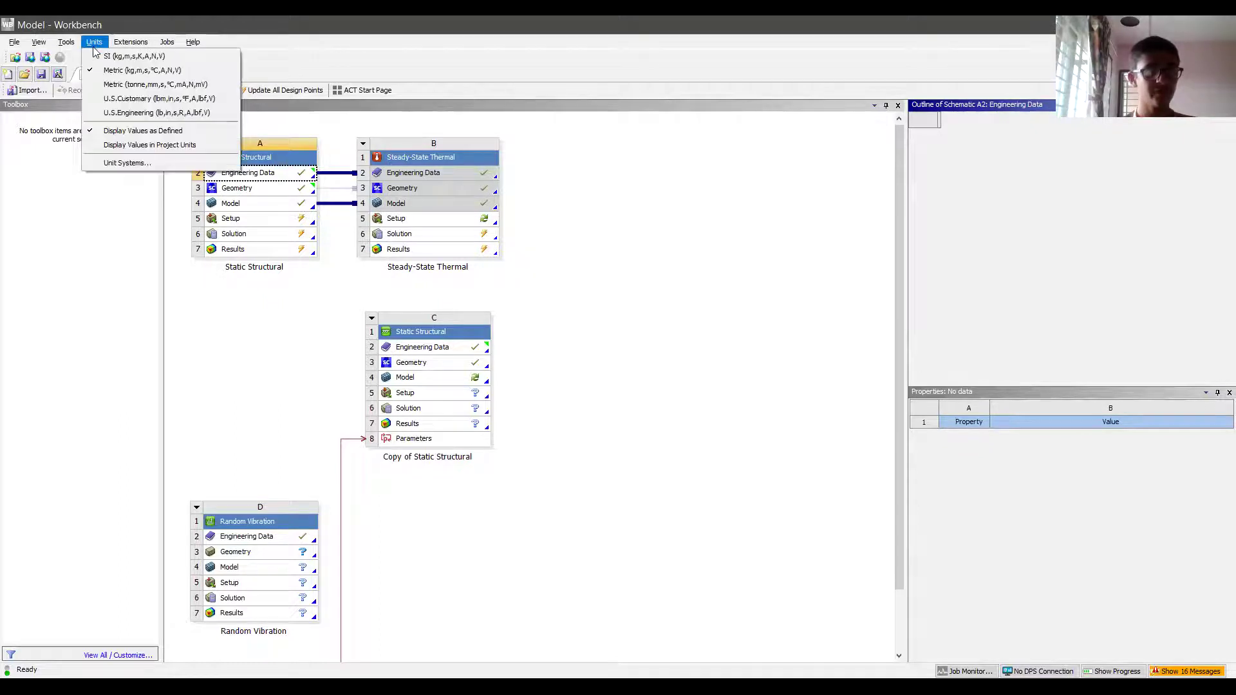
pyautogui.click(658, 472)
pyautogui.hotkey('alt', 'Tab')
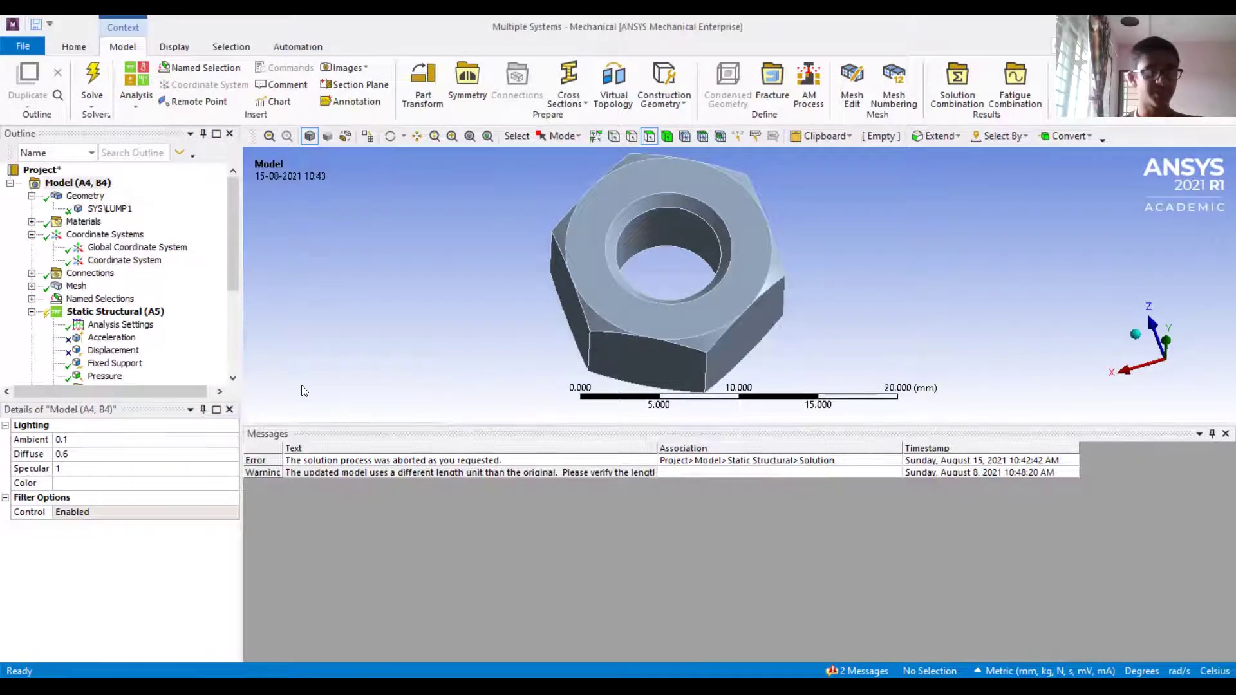
# Read the full text of the solution error in the message list and close it.
pyautogui.scroll(-4, 142, 319)
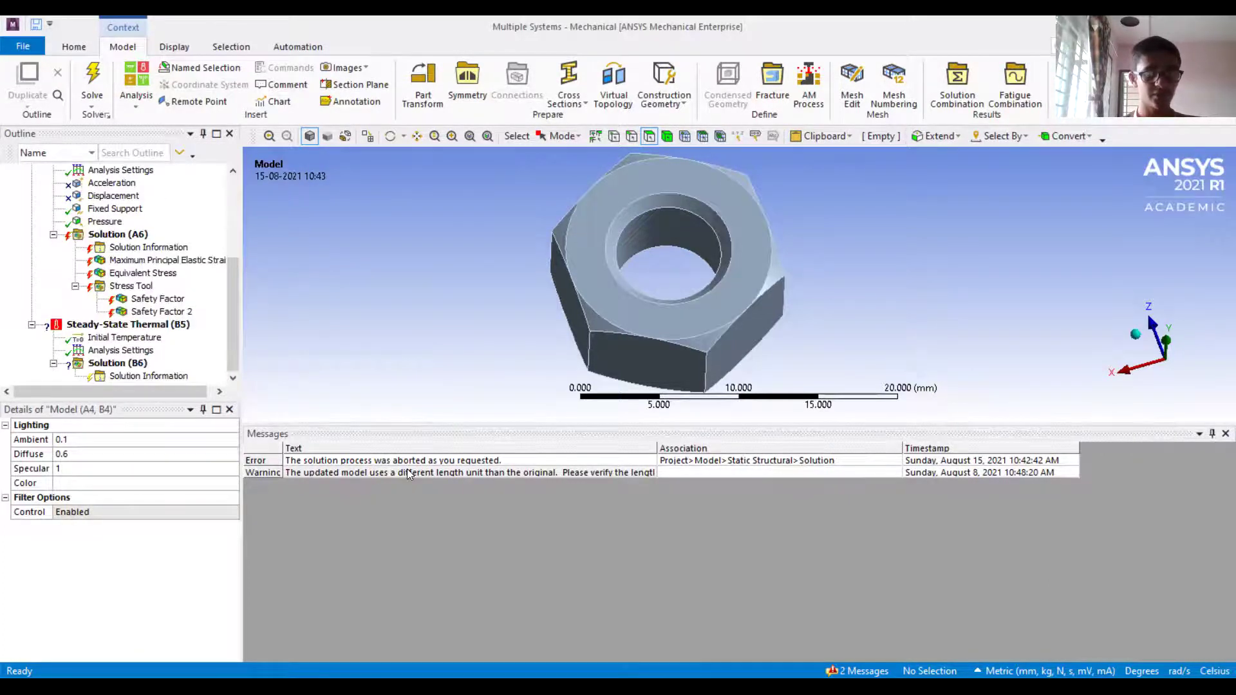
pyautogui.click(381, 459)
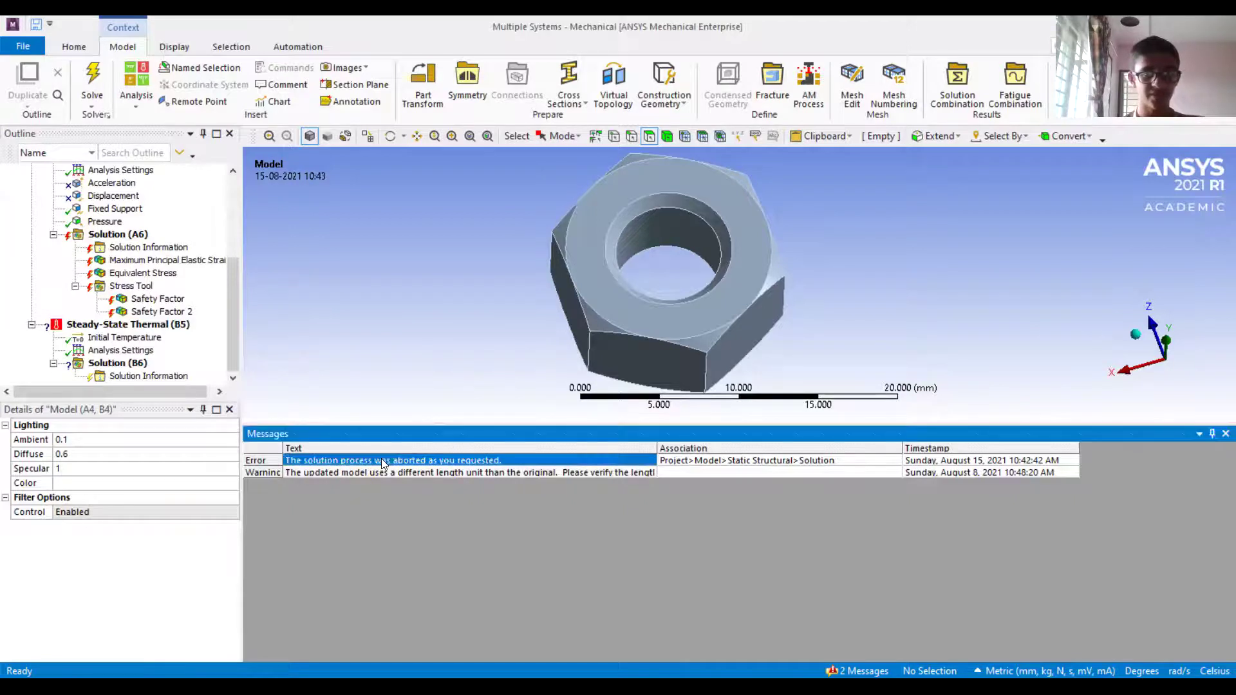
pyautogui.doubleClick(380, 460)
pyautogui.click(730, 411)
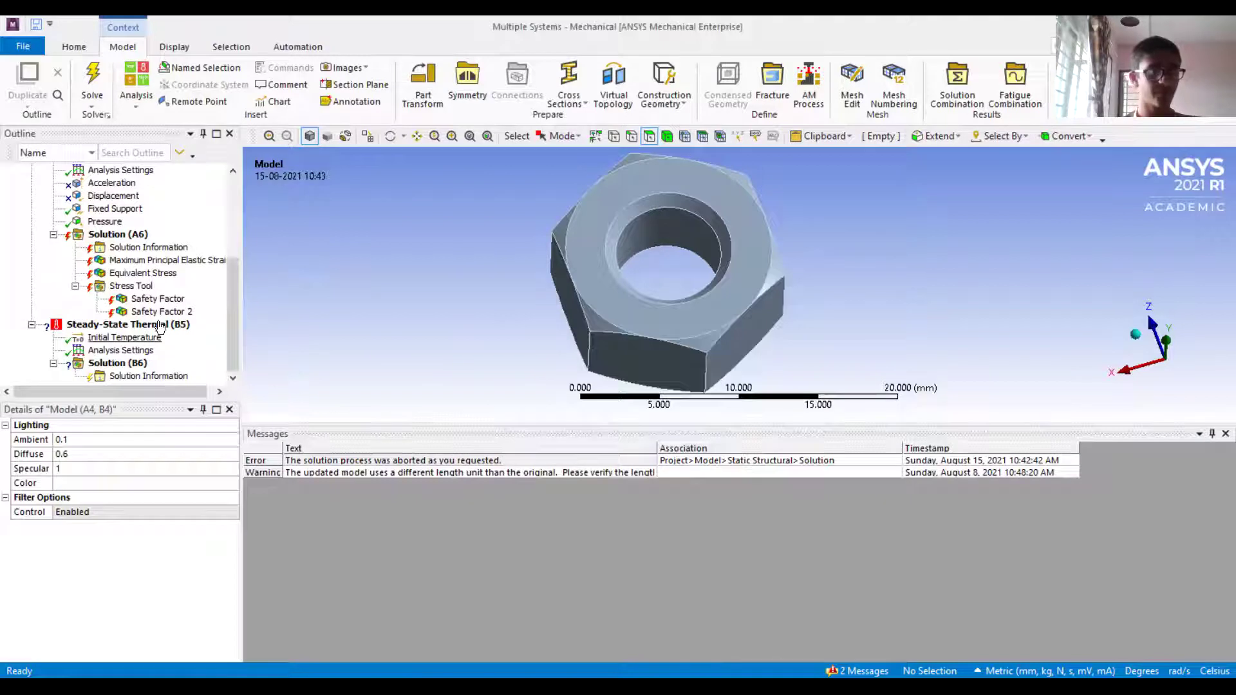
# Solve the static structural Solution (A6) and check the message list for remaining entries.
pyautogui.click(117, 234)
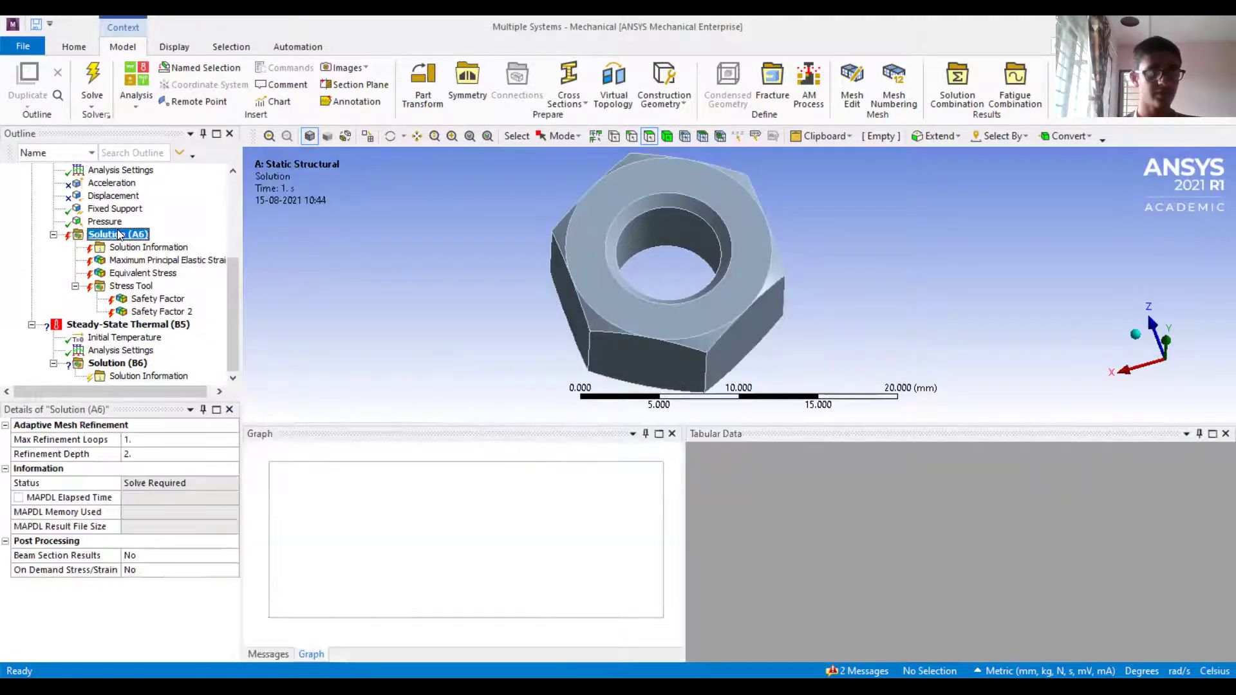
pyautogui.rightClick(117, 232)
pyautogui.click(179, 261)
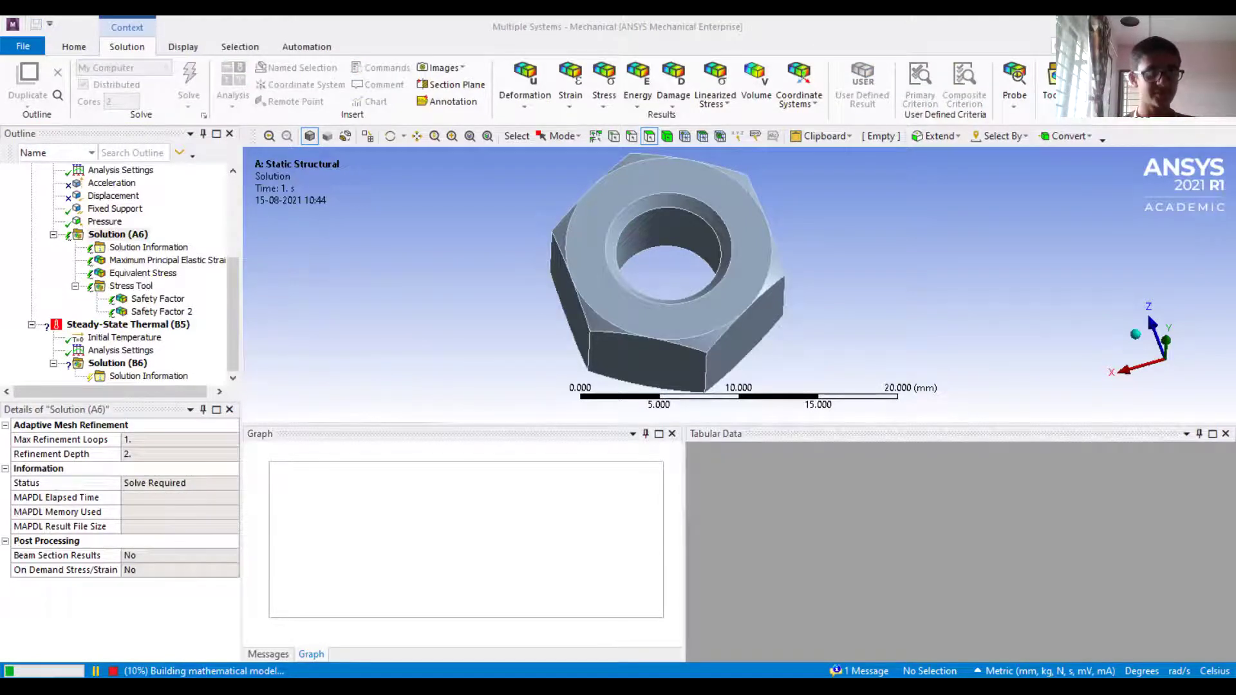
pyautogui.click(46, 672)
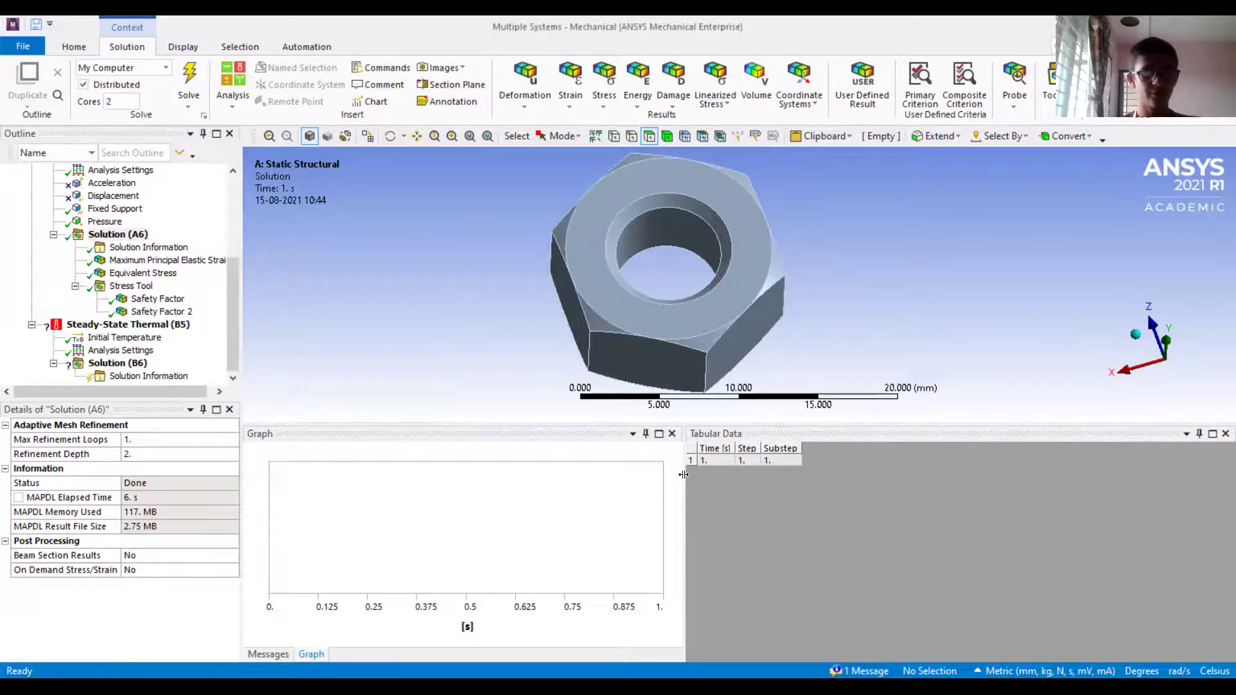
pyautogui.click(856, 672)
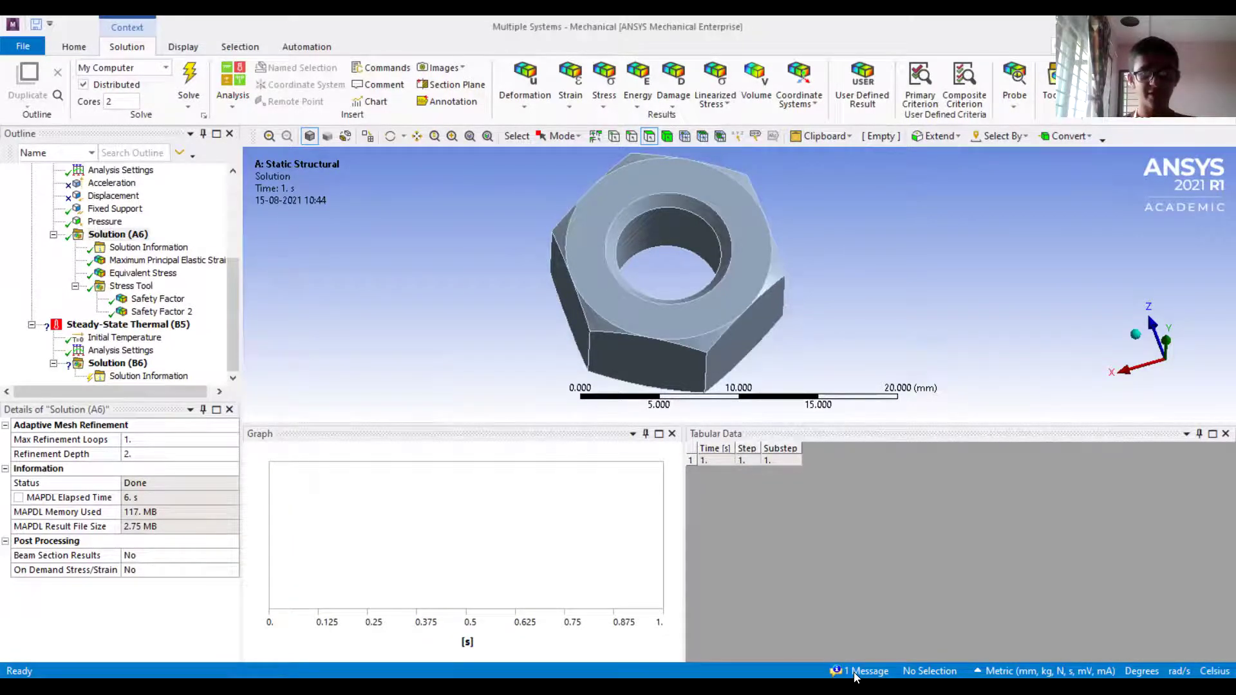
pyautogui.click(851, 672)
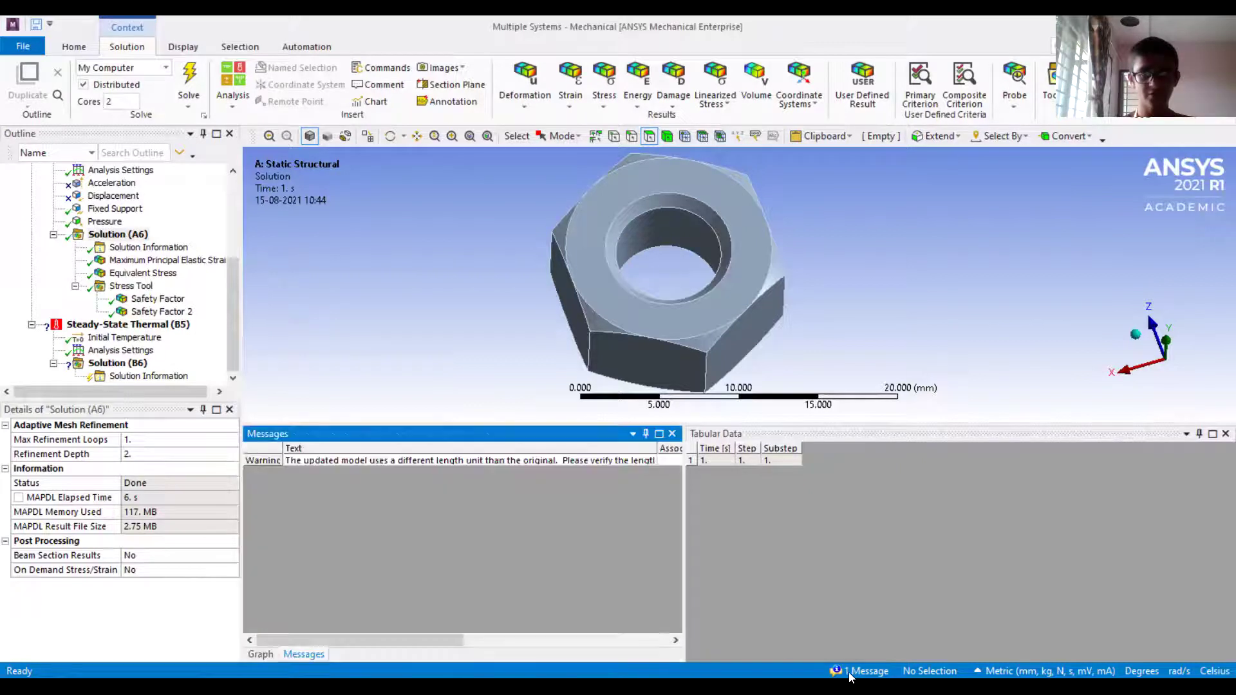
# Reread the length unit warning and close it, and examine the Equivalent Stress contours on both sides of the nut in an enlarged view.
pyautogui.doubleClick(399, 461)
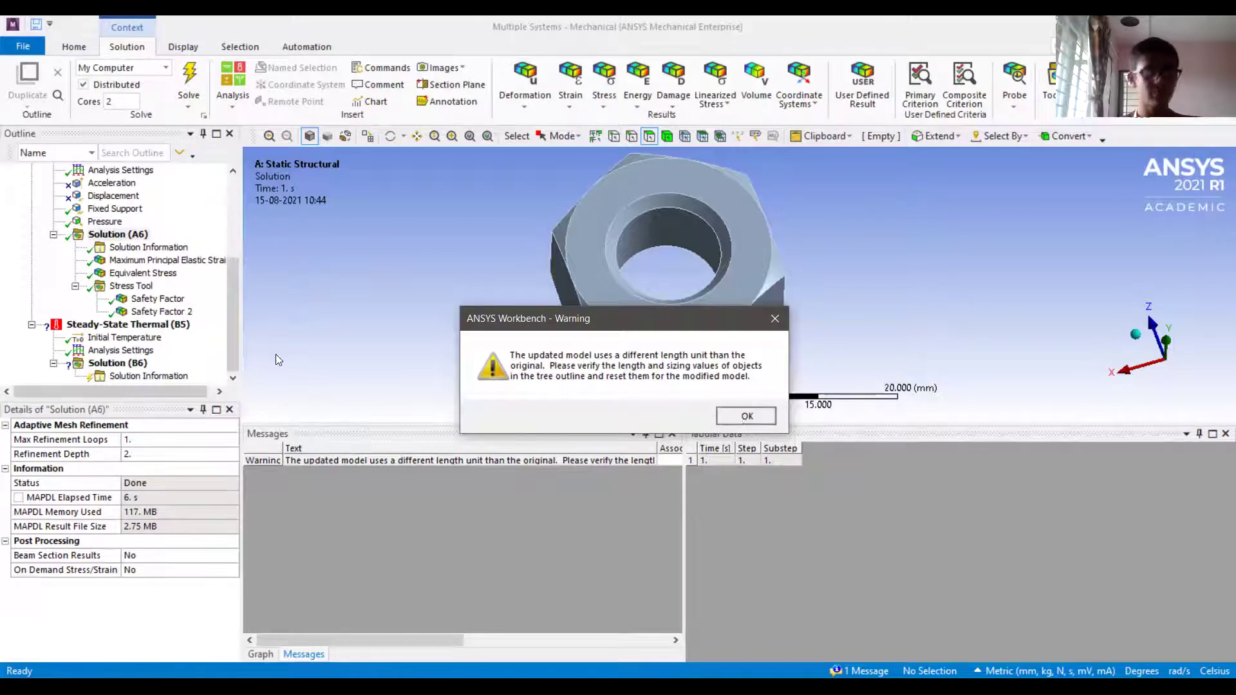
pyautogui.click(743, 417)
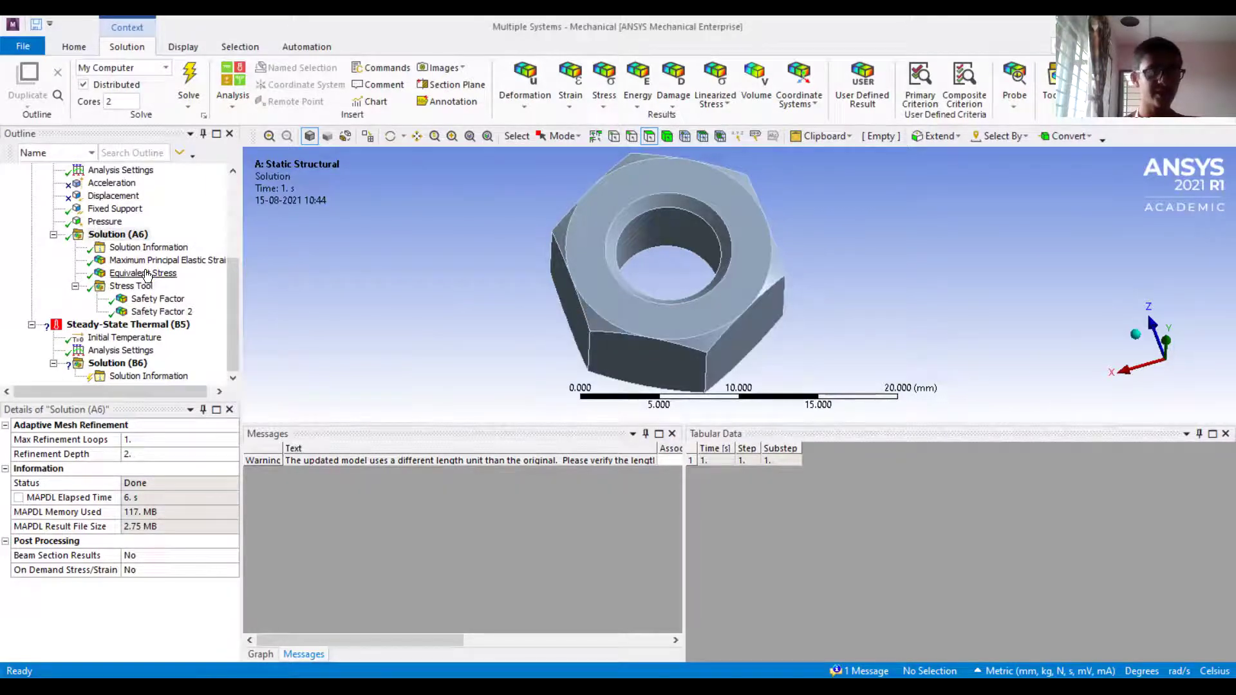
pyautogui.click(147, 273)
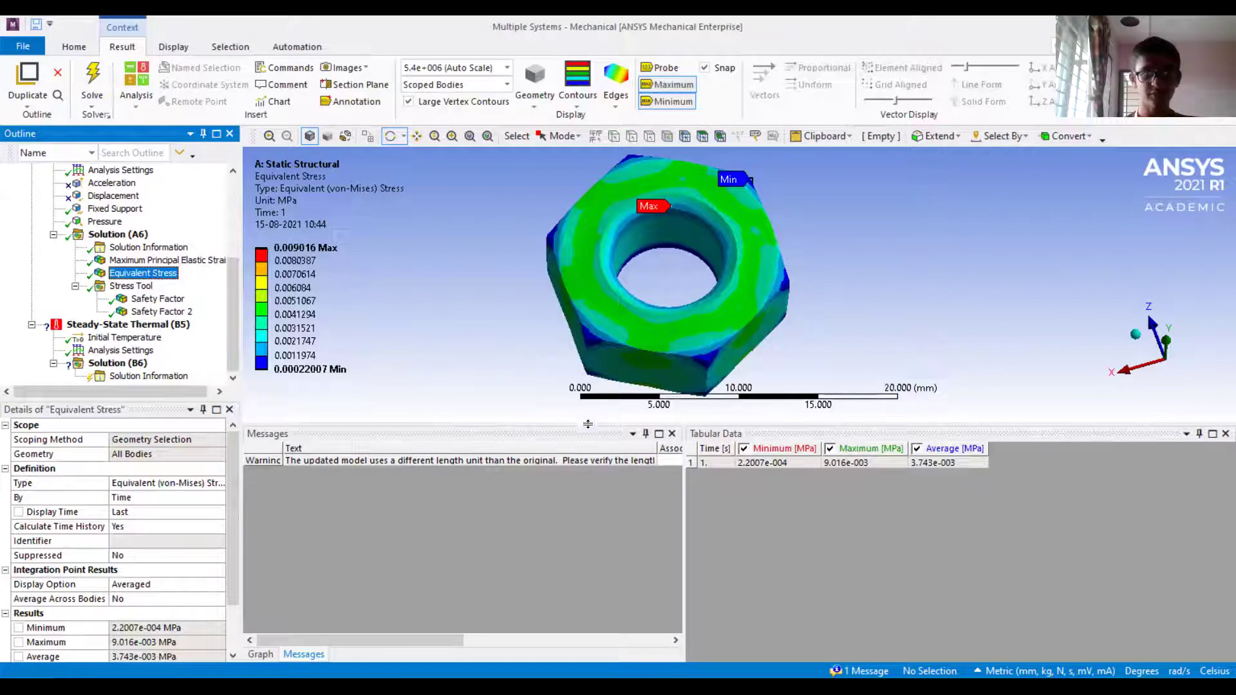
pyautogui.moveTo(588, 513); pyautogui.dragTo(591, 544)
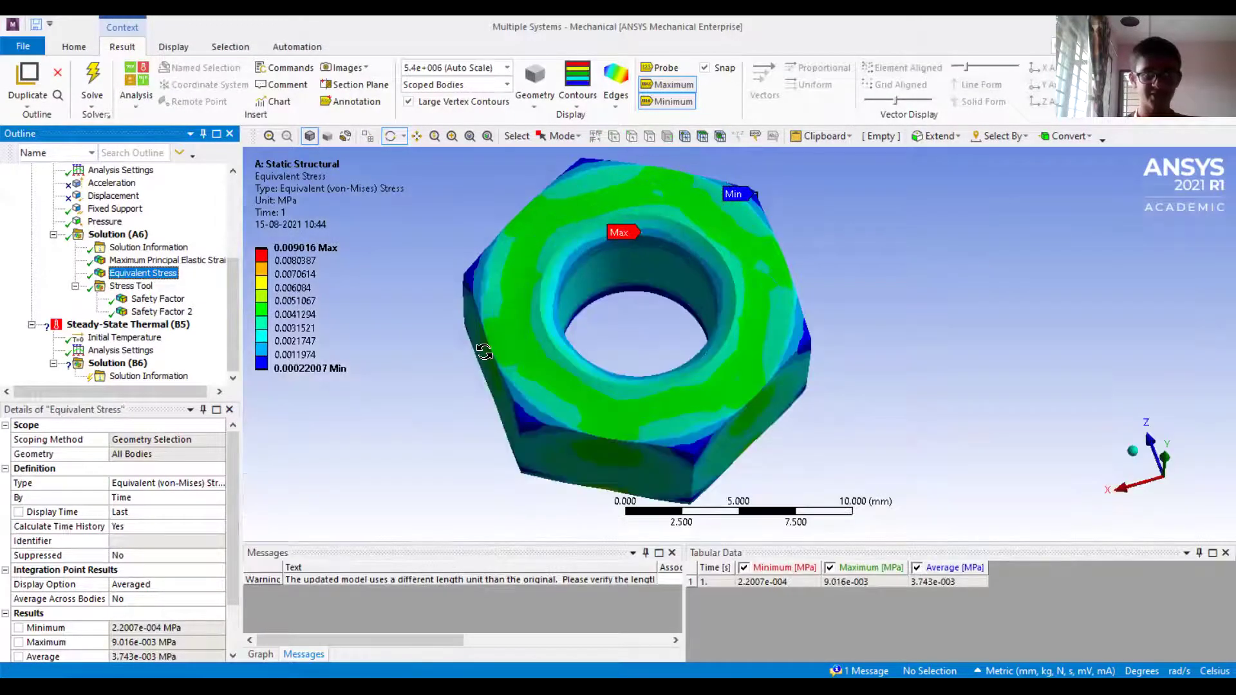
pyautogui.keyDown('ctrl'); pyautogui.moveTo(470, 338); pyautogui.dragTo(492, 340, button='middle'); pyautogui.keyUp('ctrl')
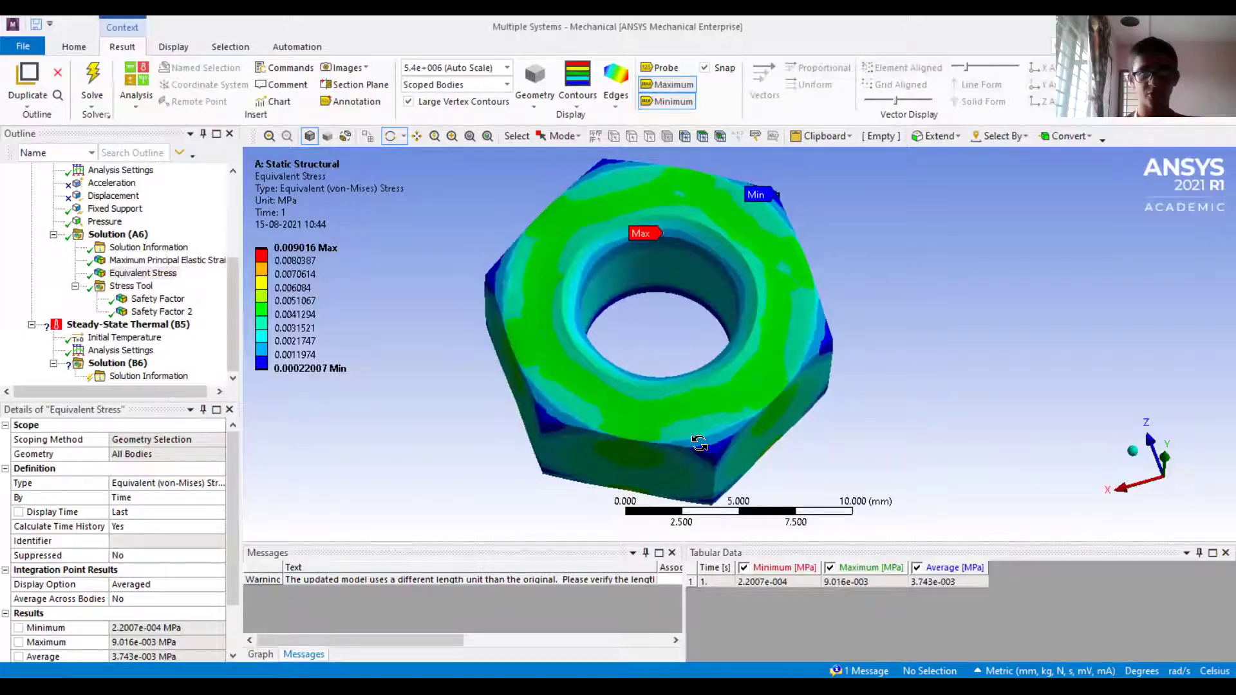
pyautogui.moveTo(903, 305); pyautogui.dragTo(750, 412, button='middle')
pyautogui.scroll(4, 796, 473)
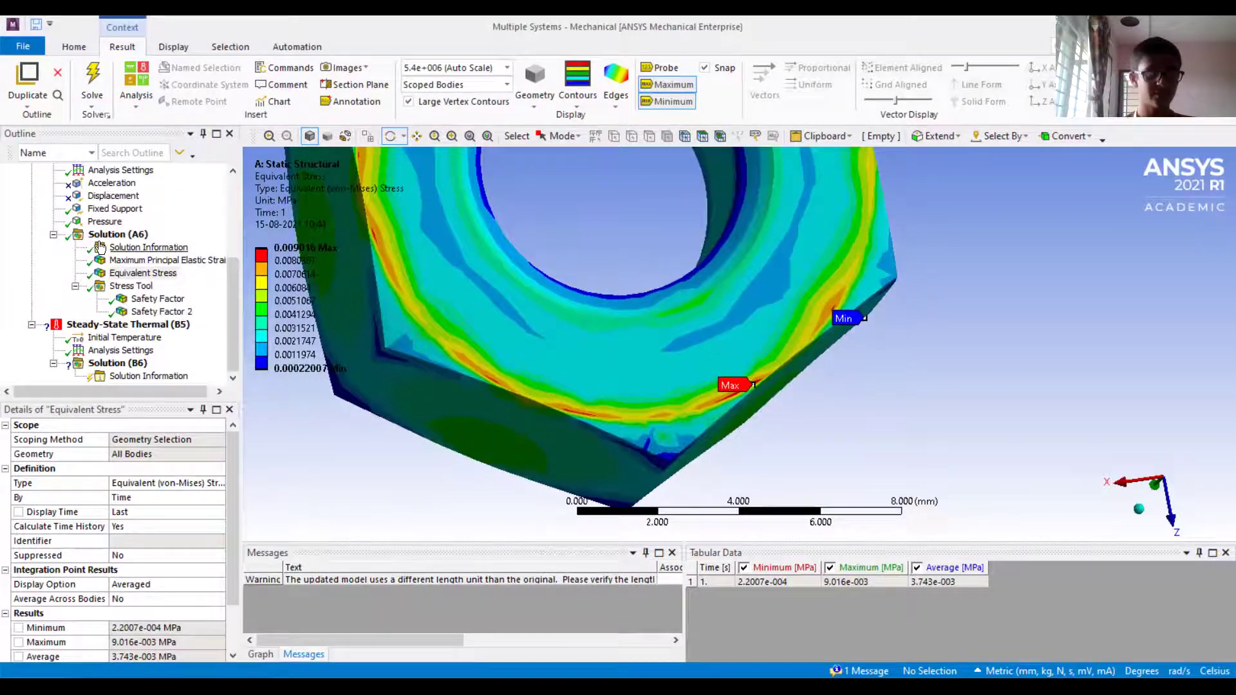
# Check which faces of the nut carry the Fixed Support and the Pressure load.
pyautogui.click(113, 210)
pyautogui.moveTo(461, 284); pyautogui.dragTo(766, 351, button='middle')
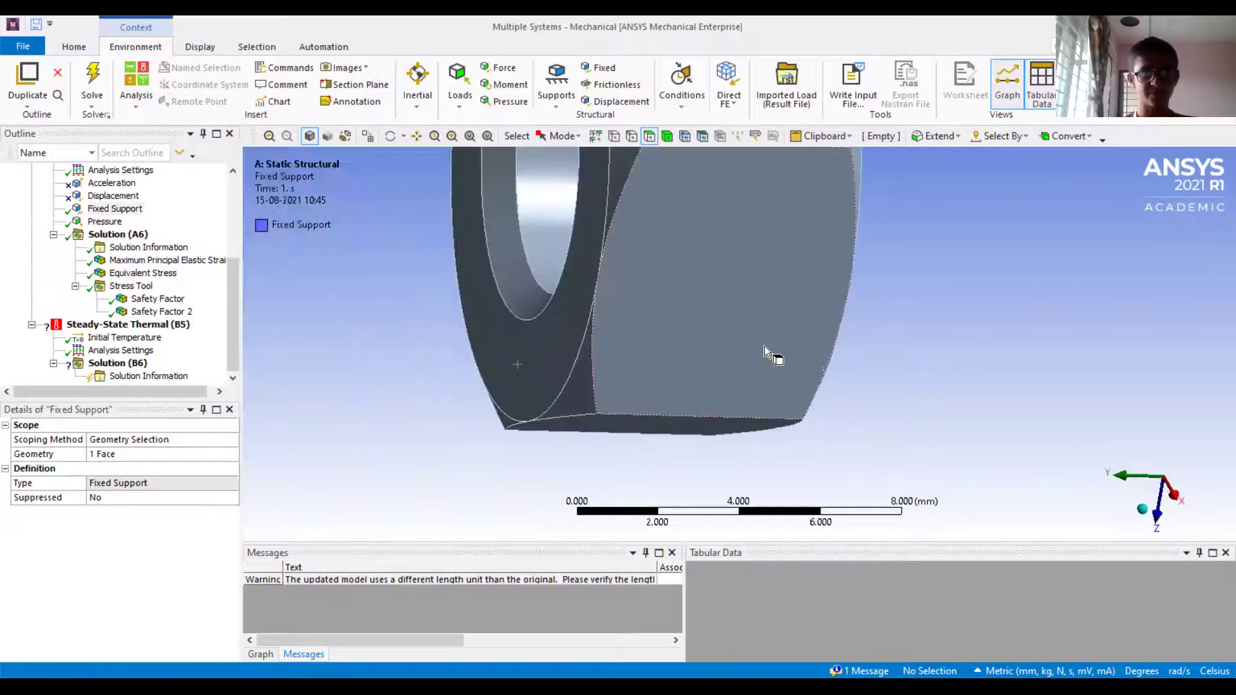
pyautogui.click(105, 221)
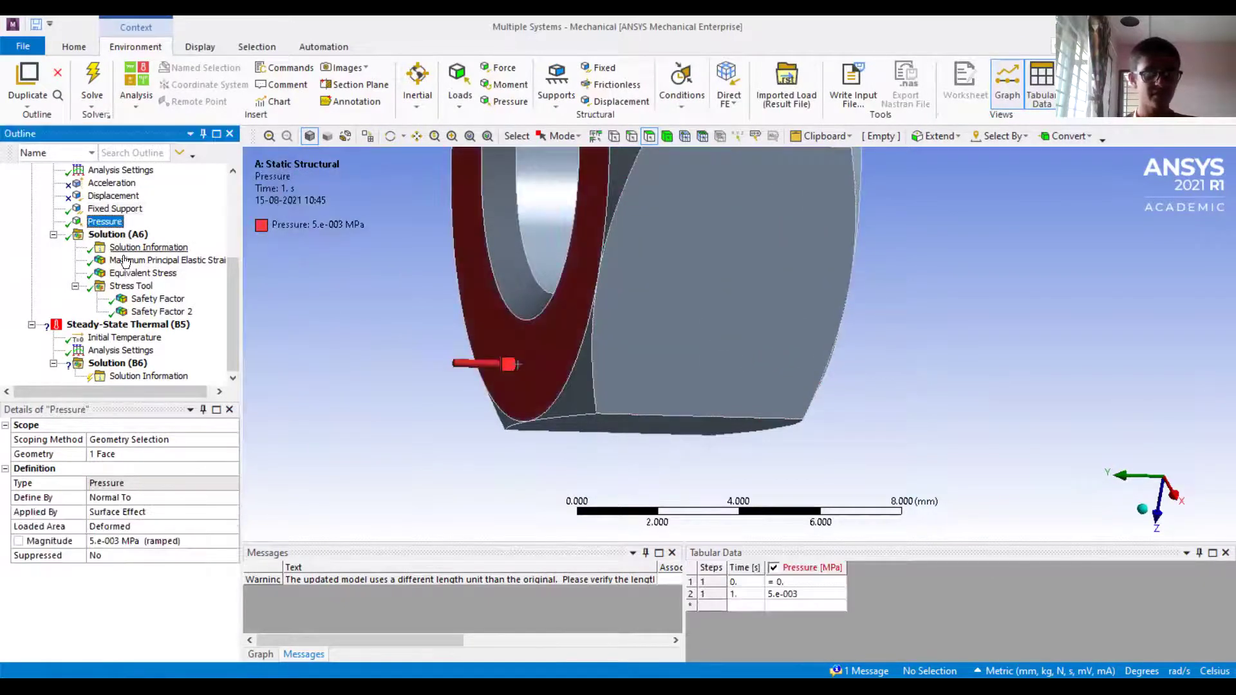
# Examine the Safety Factor and Safety Factor 2 results of the Stress Tool on the nut.
pyautogui.click(146, 300)
pyautogui.scroll(3, 666, 355)
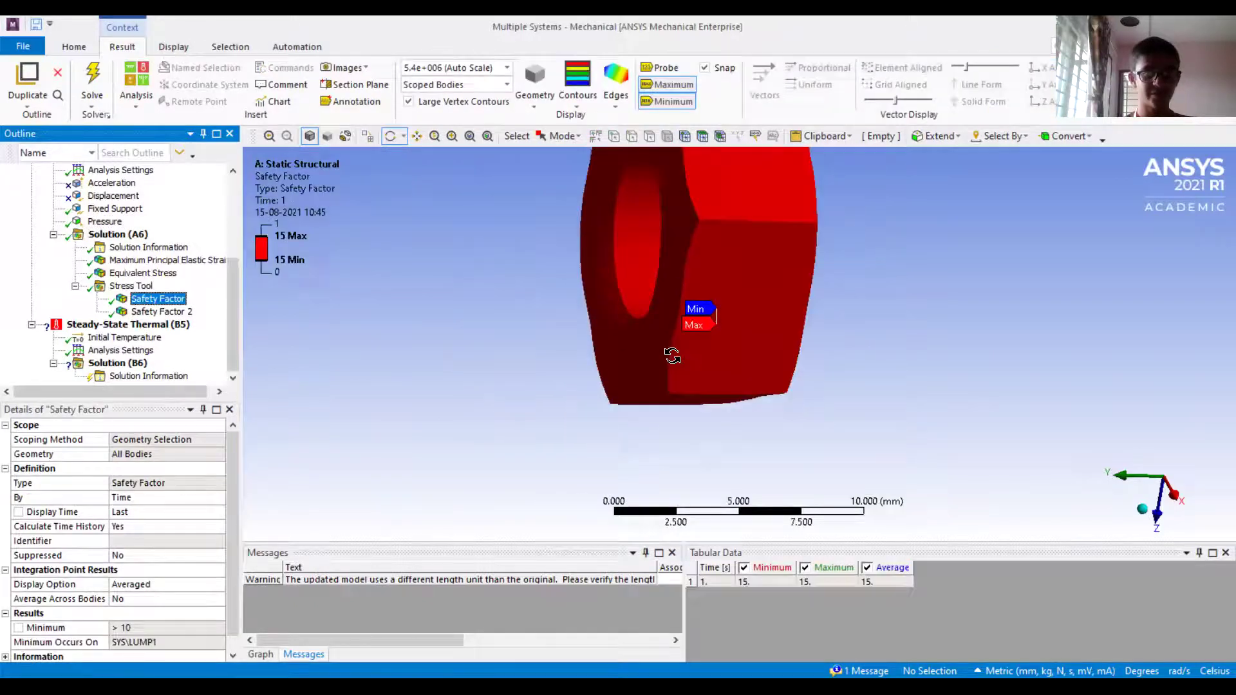
pyautogui.scroll(2, 661, 365)
pyautogui.moveTo(661, 365); pyautogui.dragTo(651, 338)
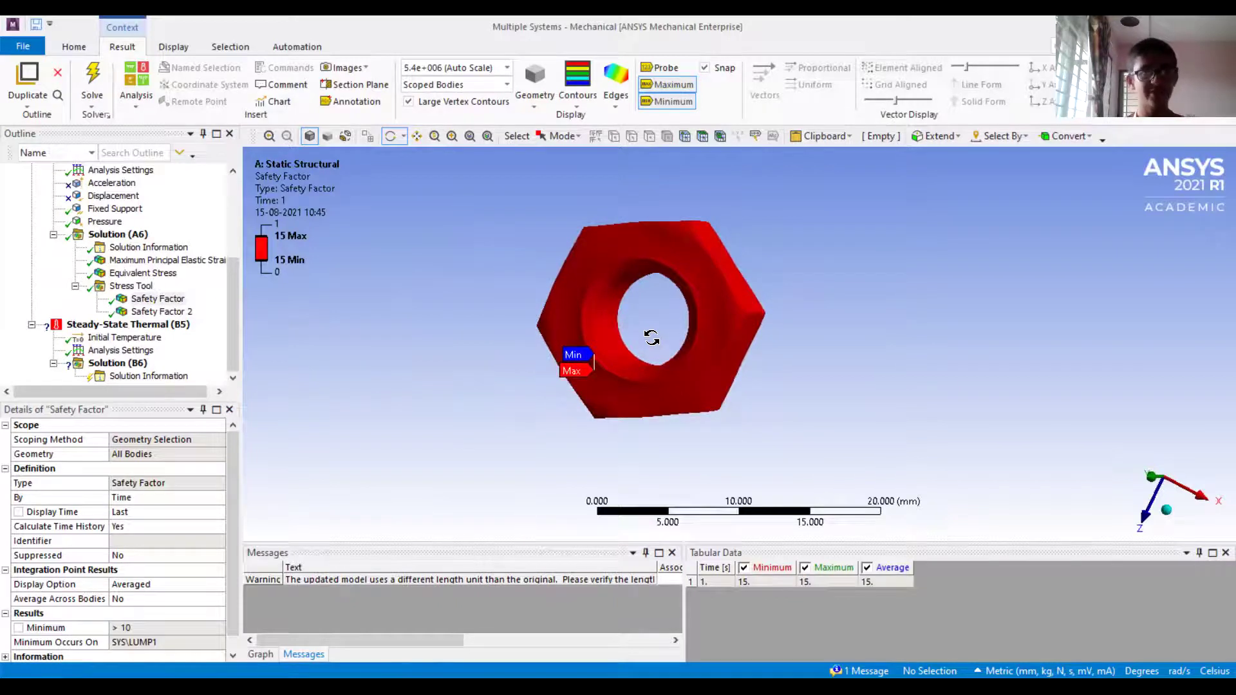
pyautogui.click(160, 312)
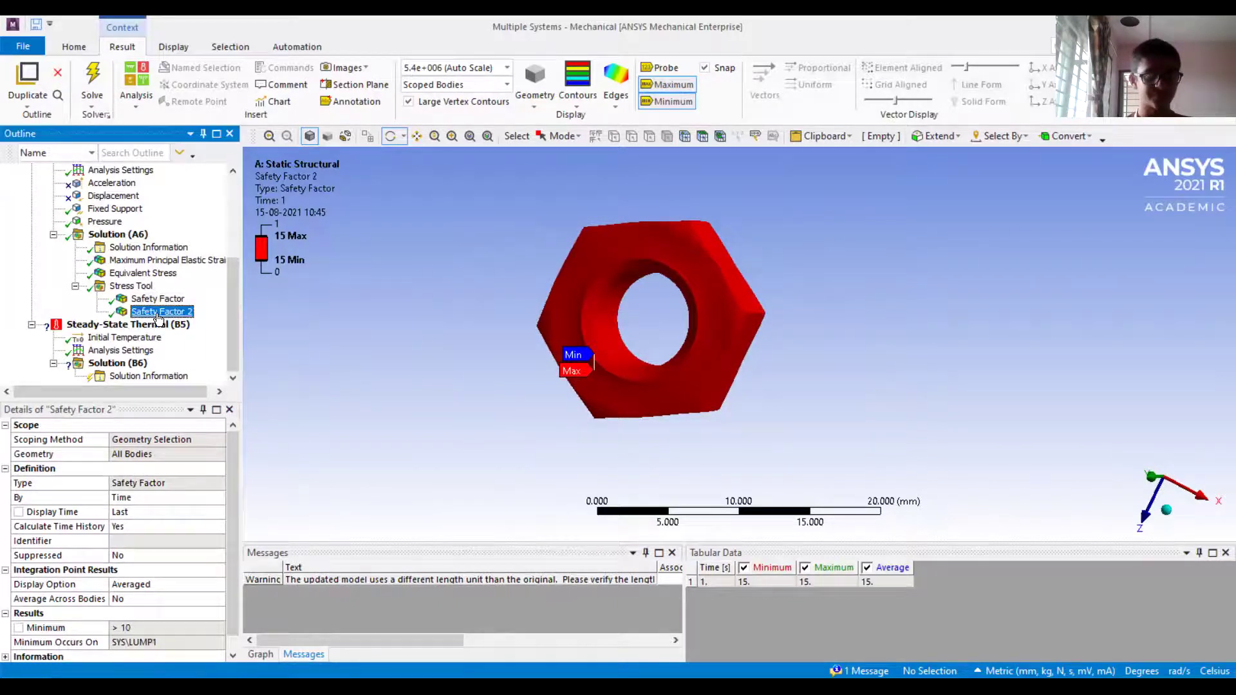
# Set the magnitude of the Pressure load on the nut face to 5 MPa.
pyautogui.click(103, 222)
pyautogui.click(149, 539)
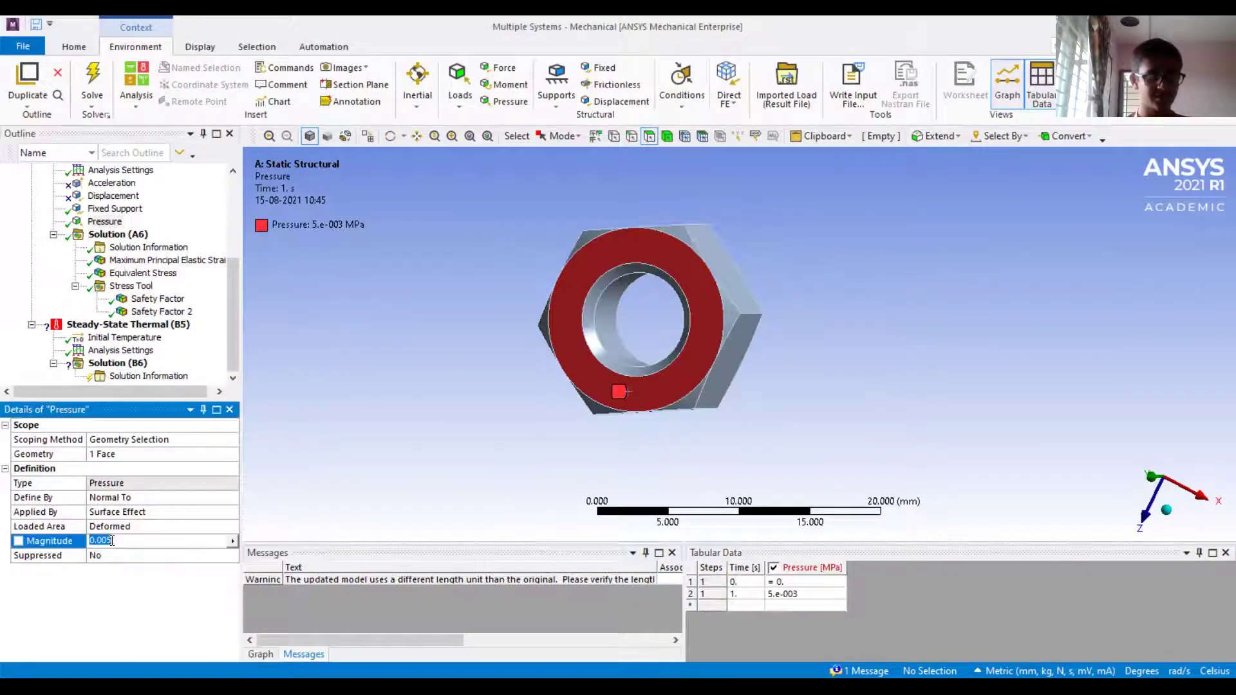
pyautogui.click(155, 538)
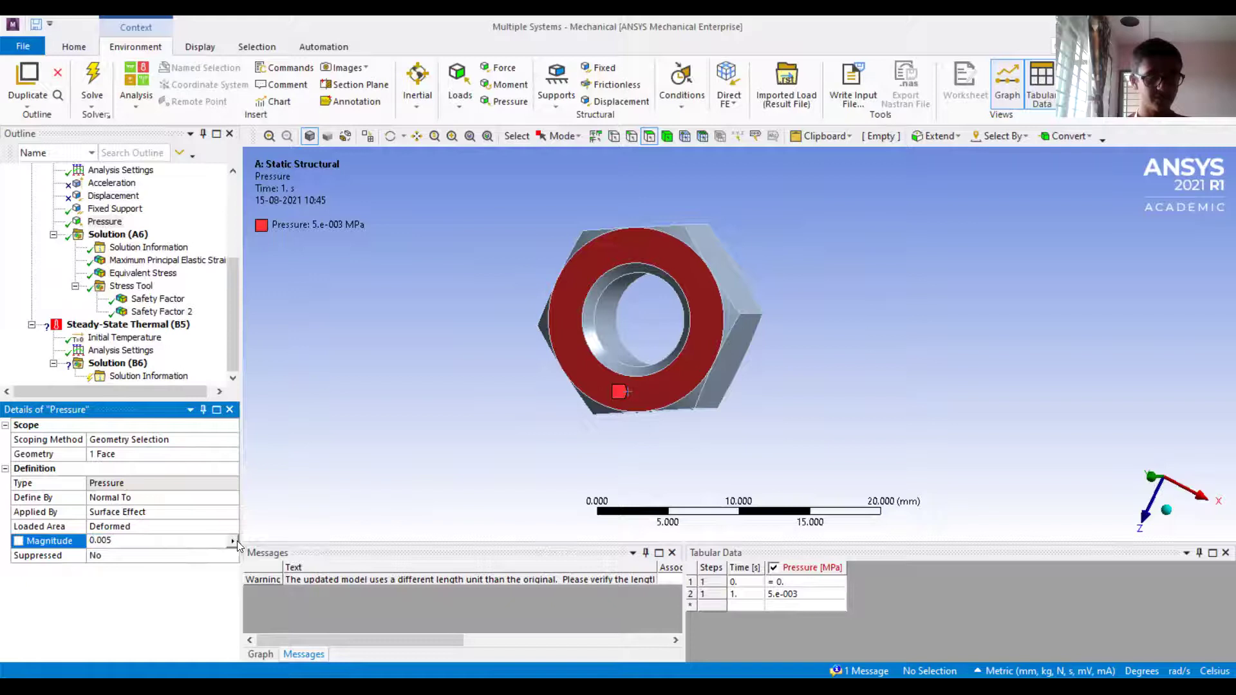
pyautogui.click(33, 545)
pyautogui.write('5')
pyautogui.press('Return')
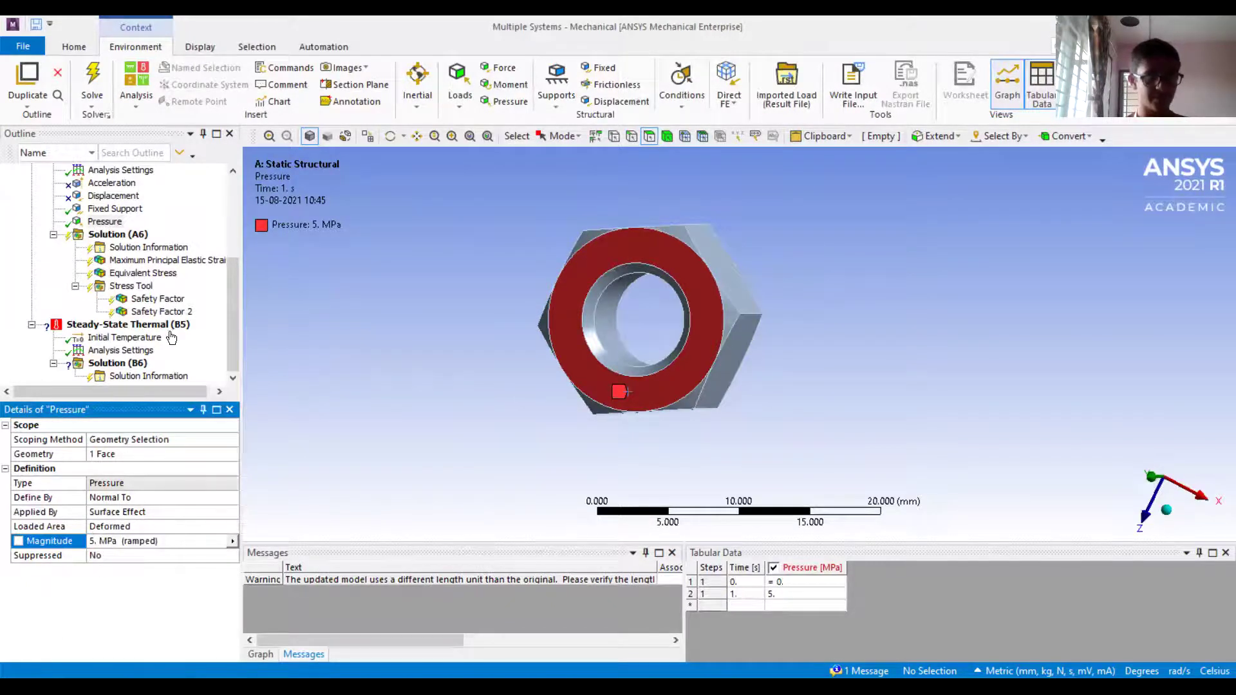
# Solve Solution (A6) under the 5 MPa pressure and review the Equivalent Stress and Safety Factor 2 results.
pyautogui.click(107, 242)
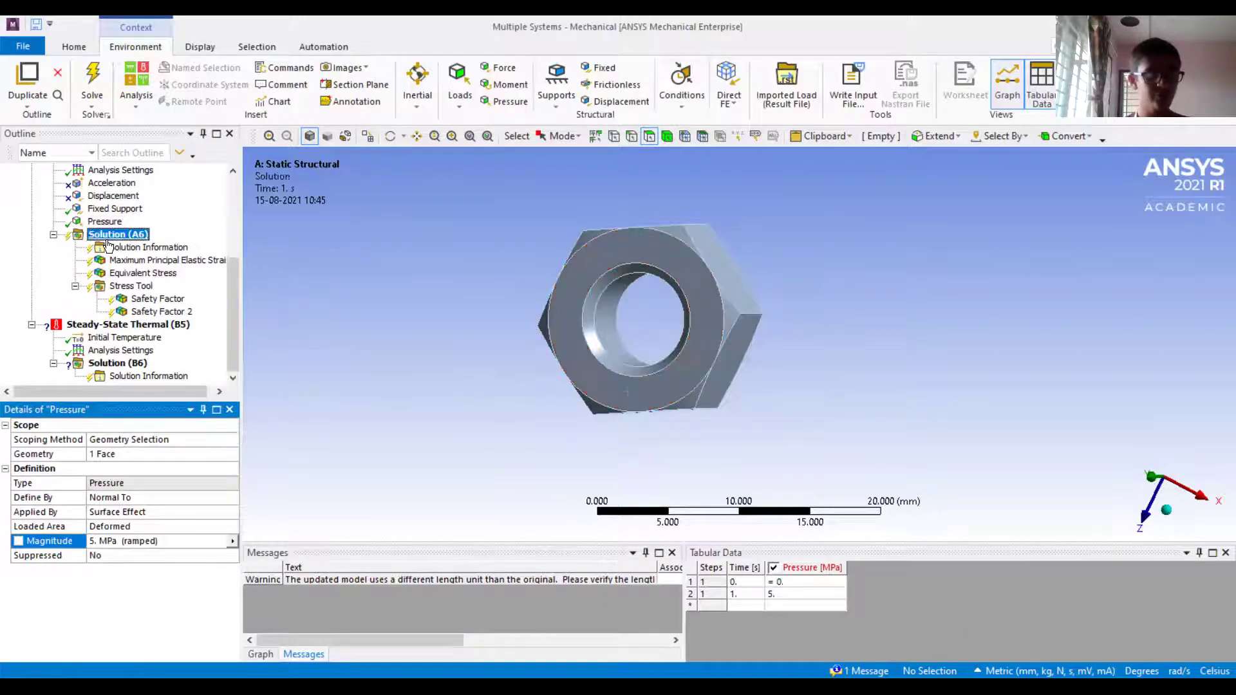
pyautogui.rightClick(108, 242)
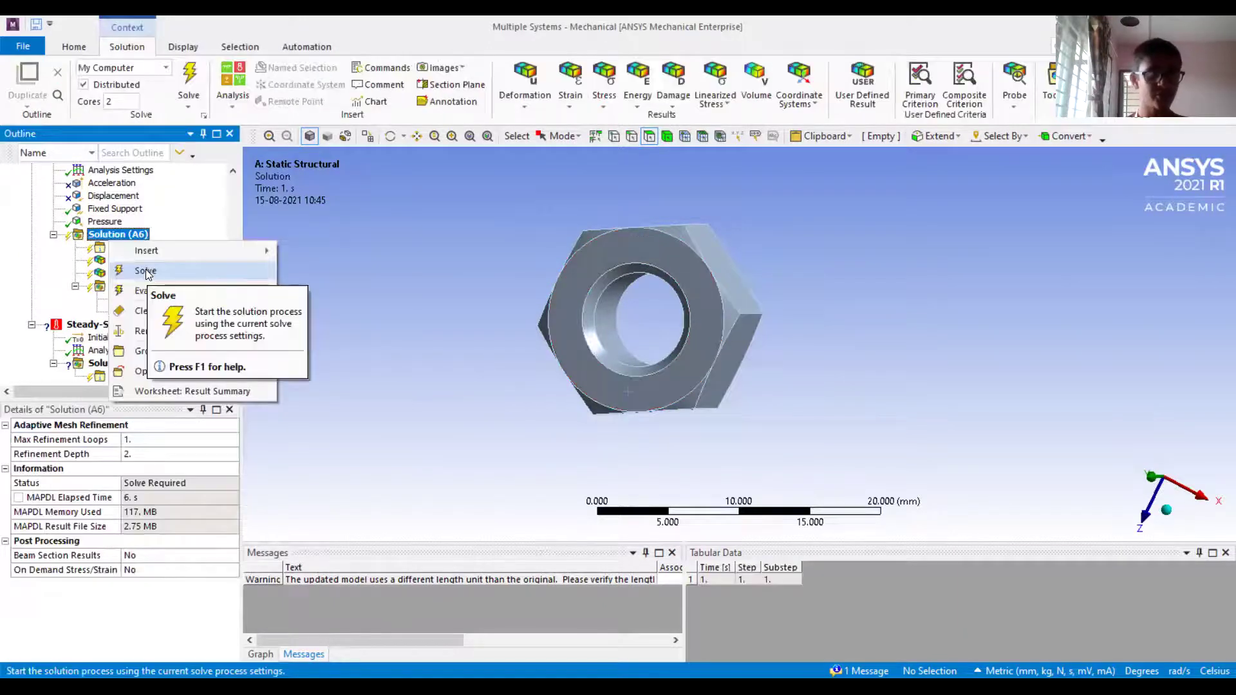
pyautogui.click(147, 273)
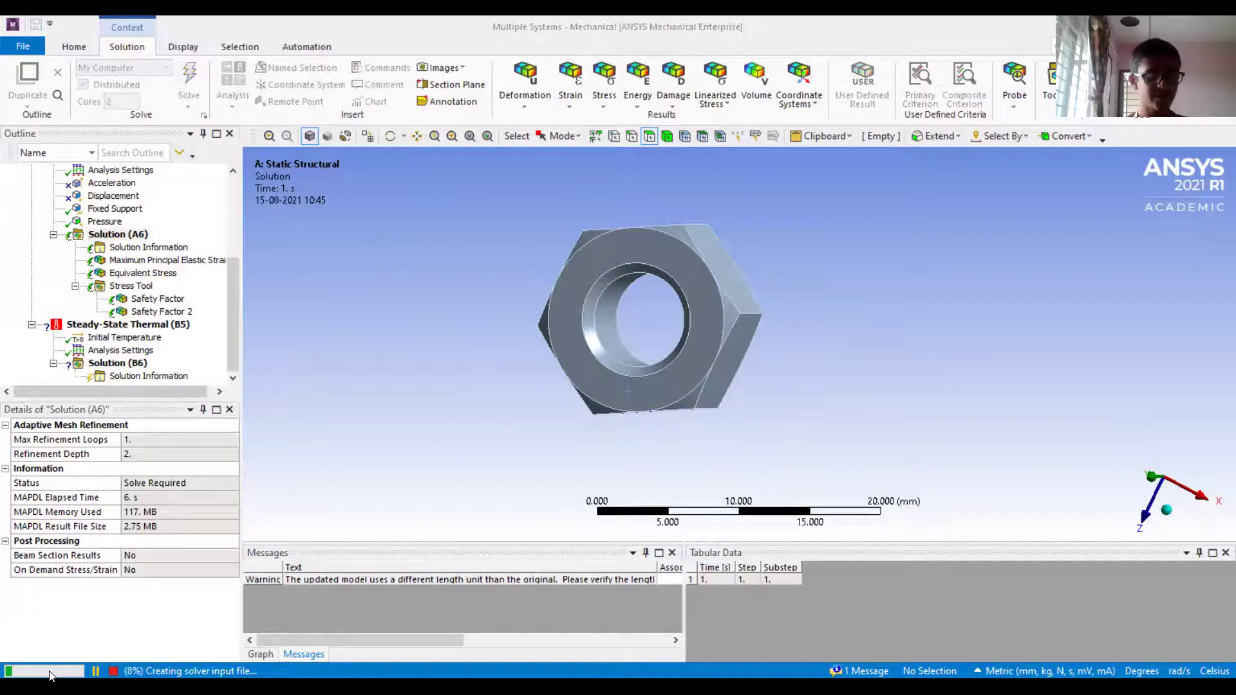
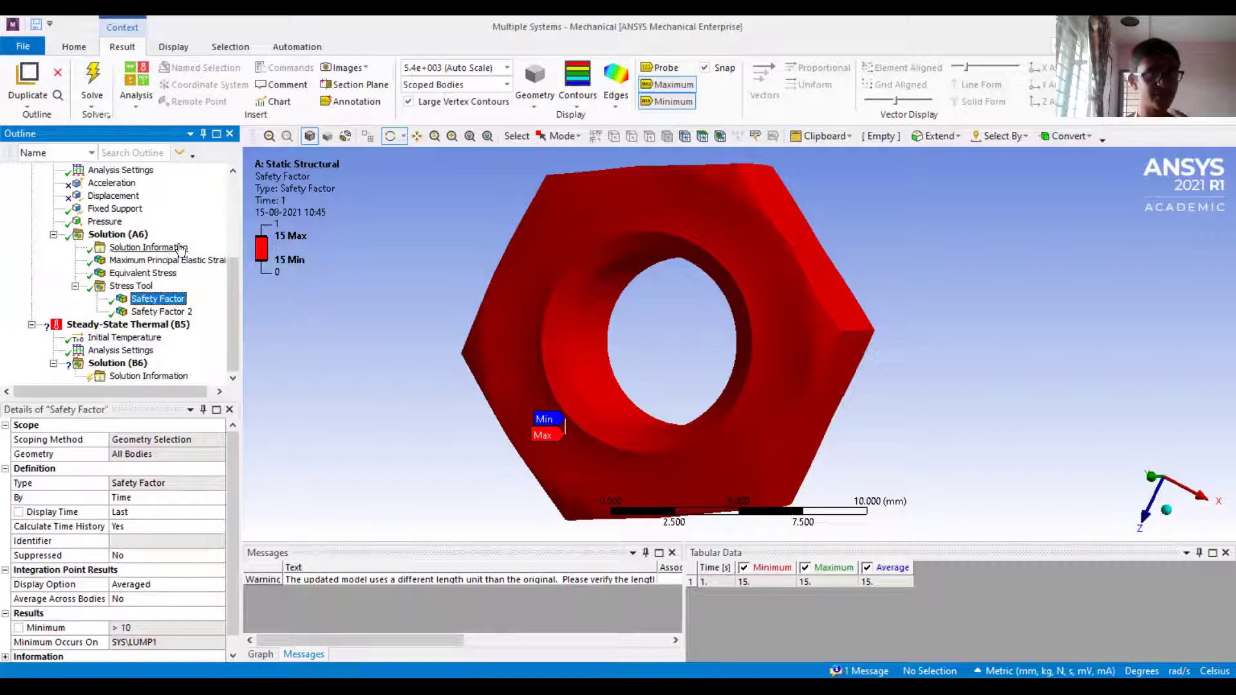
pyautogui.click(139, 273)
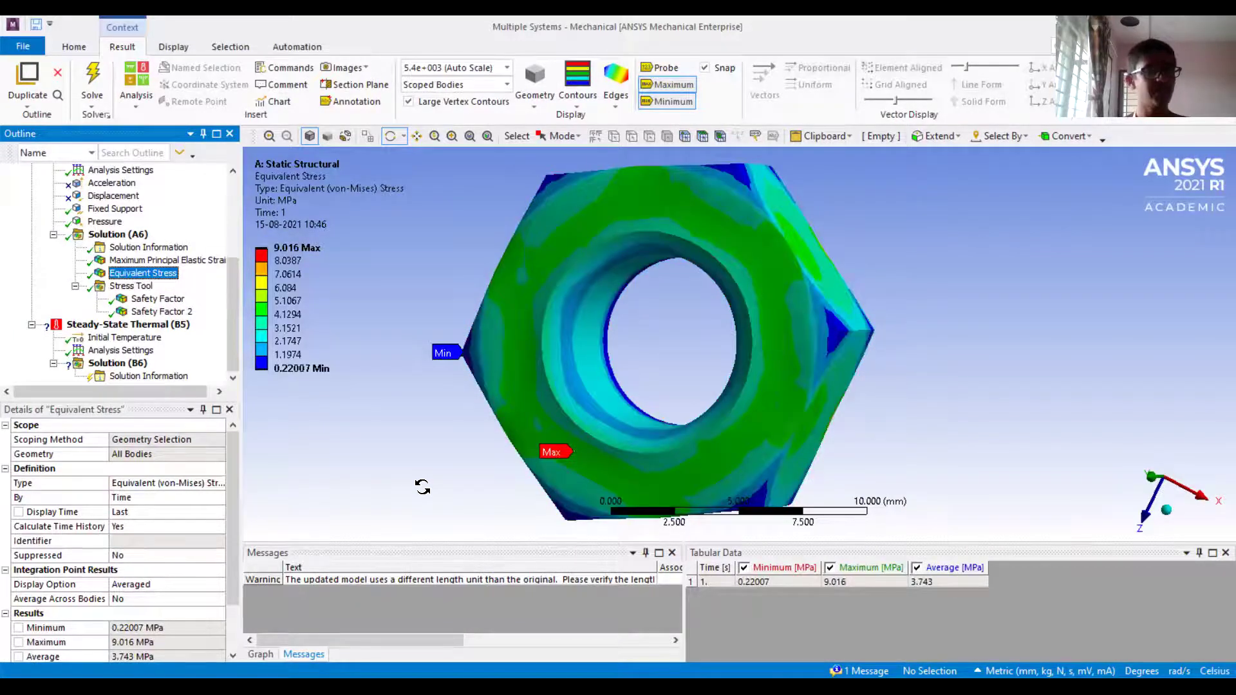
pyautogui.click(161, 312)
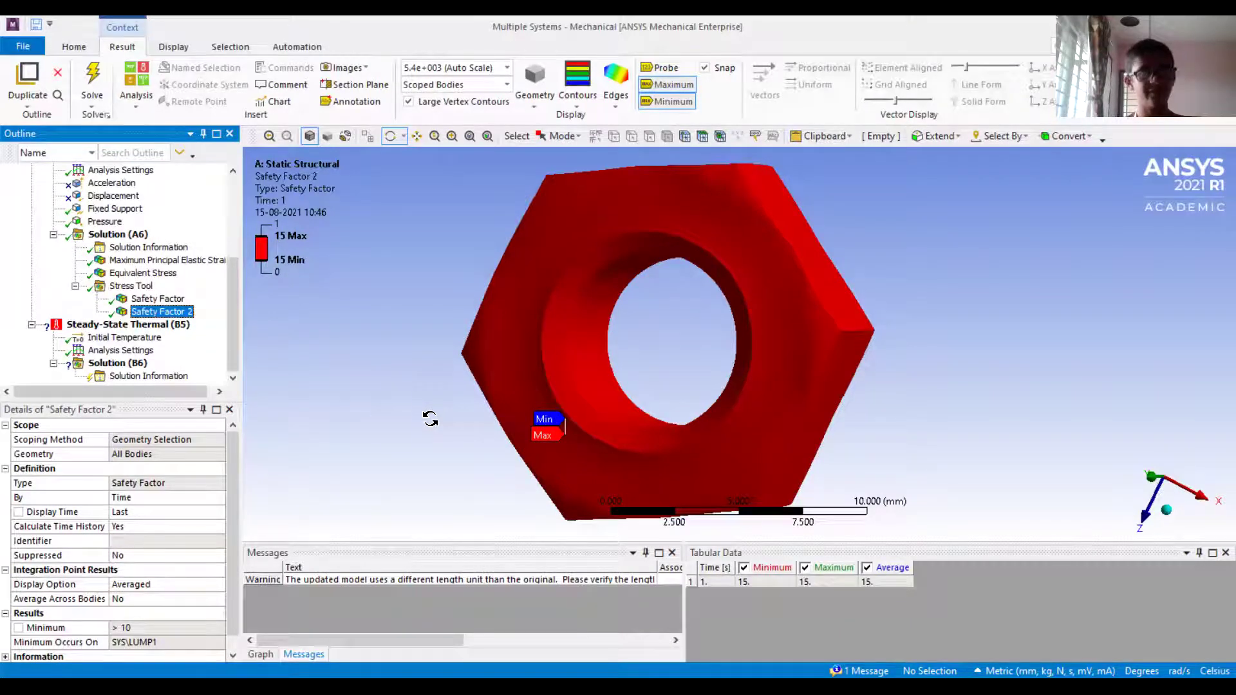
# Set the magnitude of the Pressure load on the nut face to 500 MPa.
pyautogui.click(104, 221)
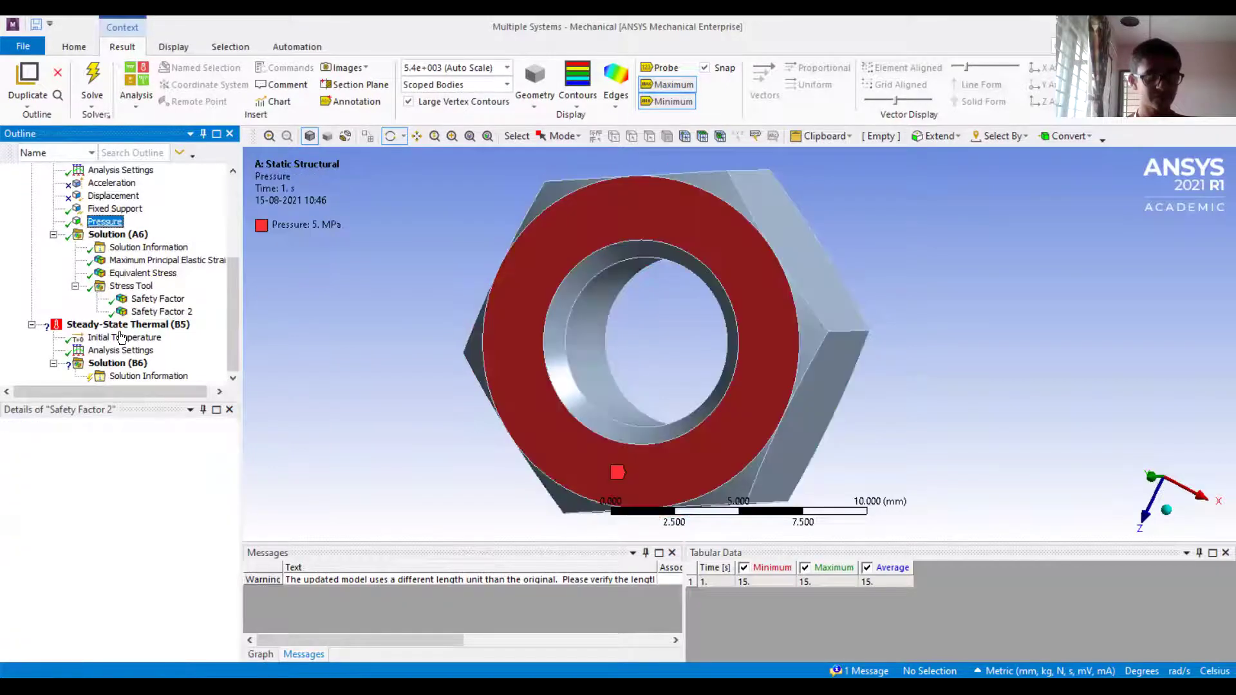
pyautogui.click(112, 540)
pyautogui.write('500')
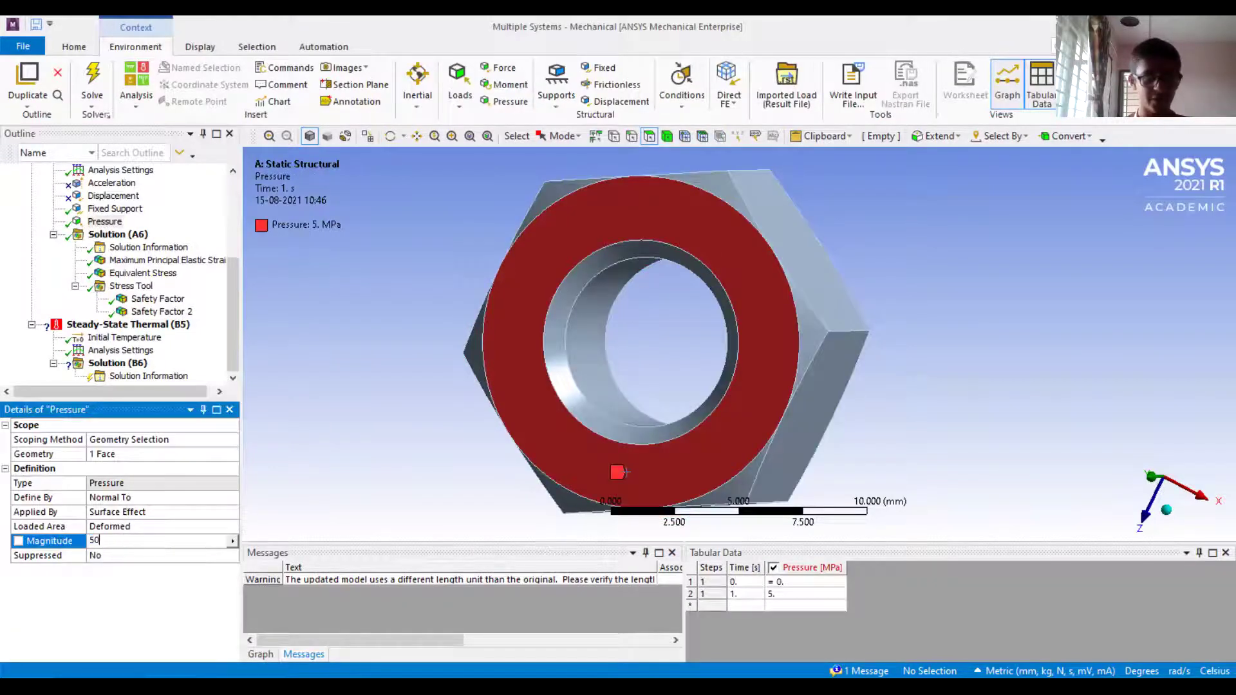
pyautogui.click(362, 475)
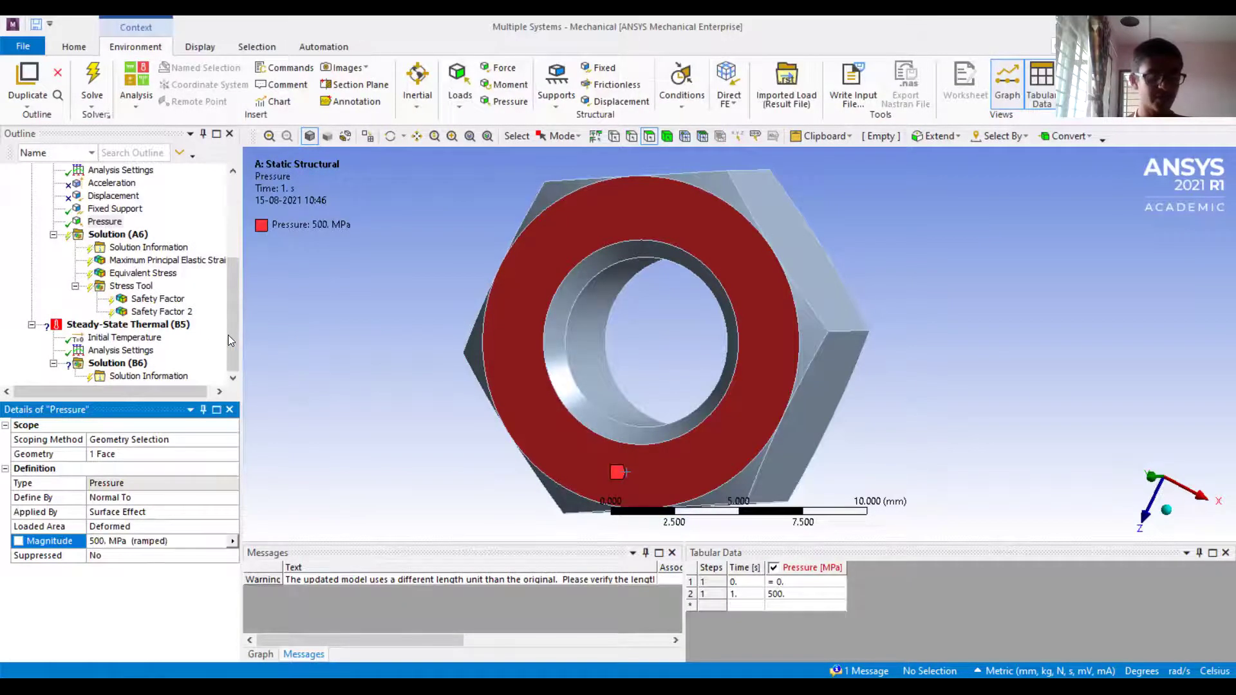
# Solve the static structural Solution (A6) with the 500 MPa pressure.
pyautogui.click(112, 235)
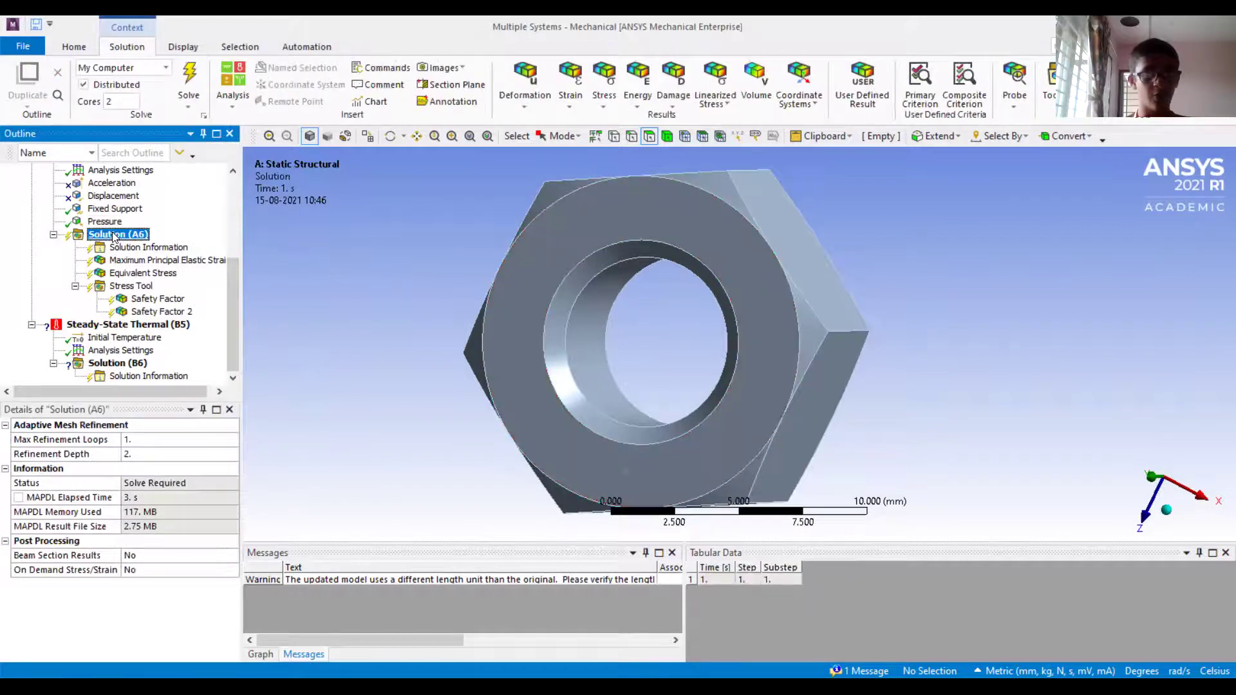
pyautogui.rightClick(113, 237)
pyautogui.click(154, 262)
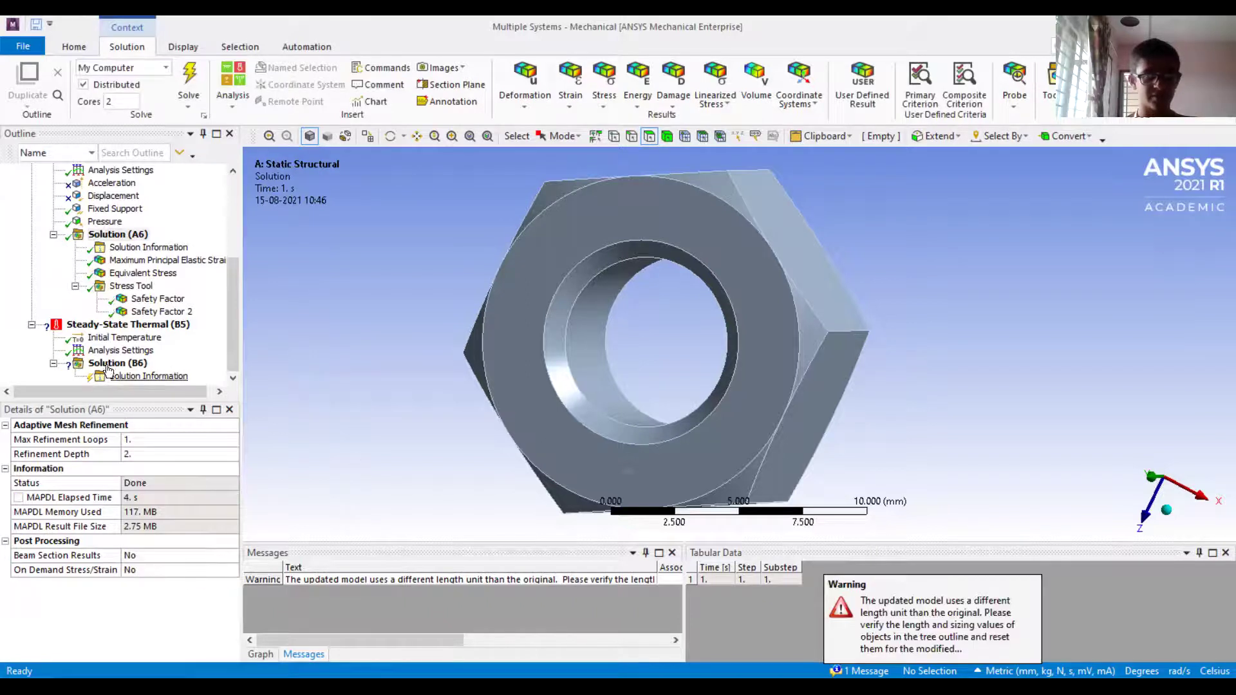
# Review the Equivalent Stress result and examine the Safety Factor 2 legend and contours around the minimum marker.
pyautogui.click(149, 273)
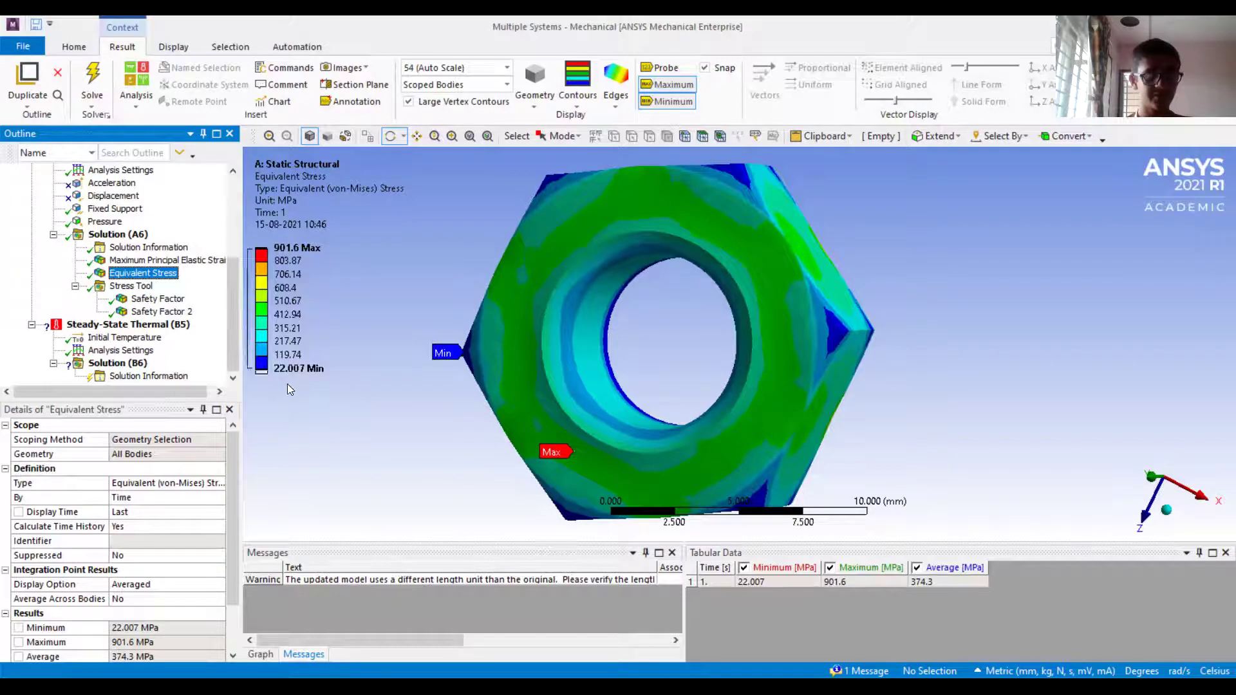
pyautogui.click(150, 313)
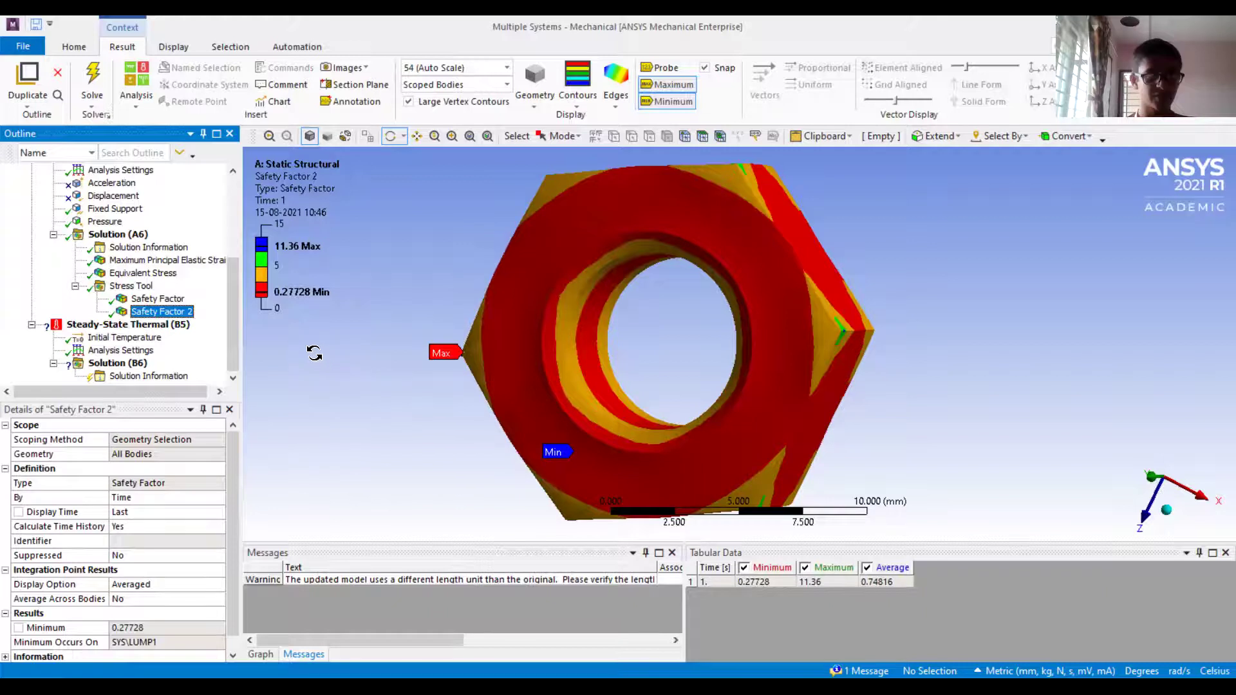
pyautogui.click(284, 308)
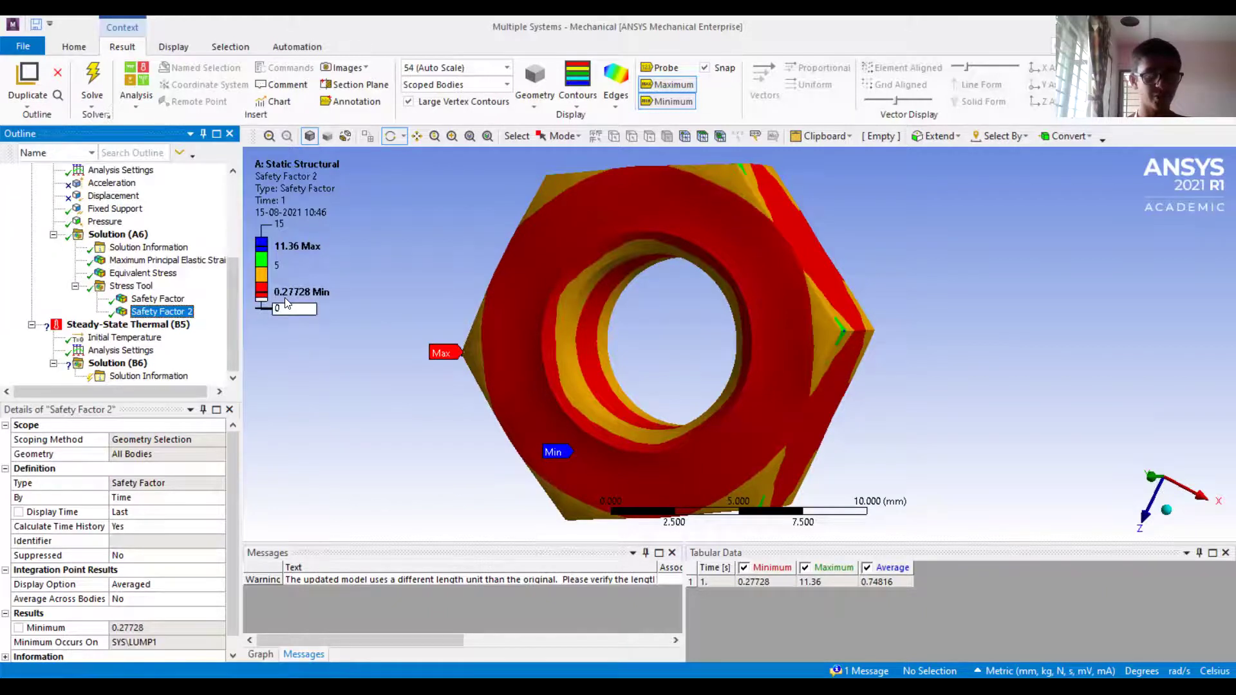
pyautogui.press('Return')
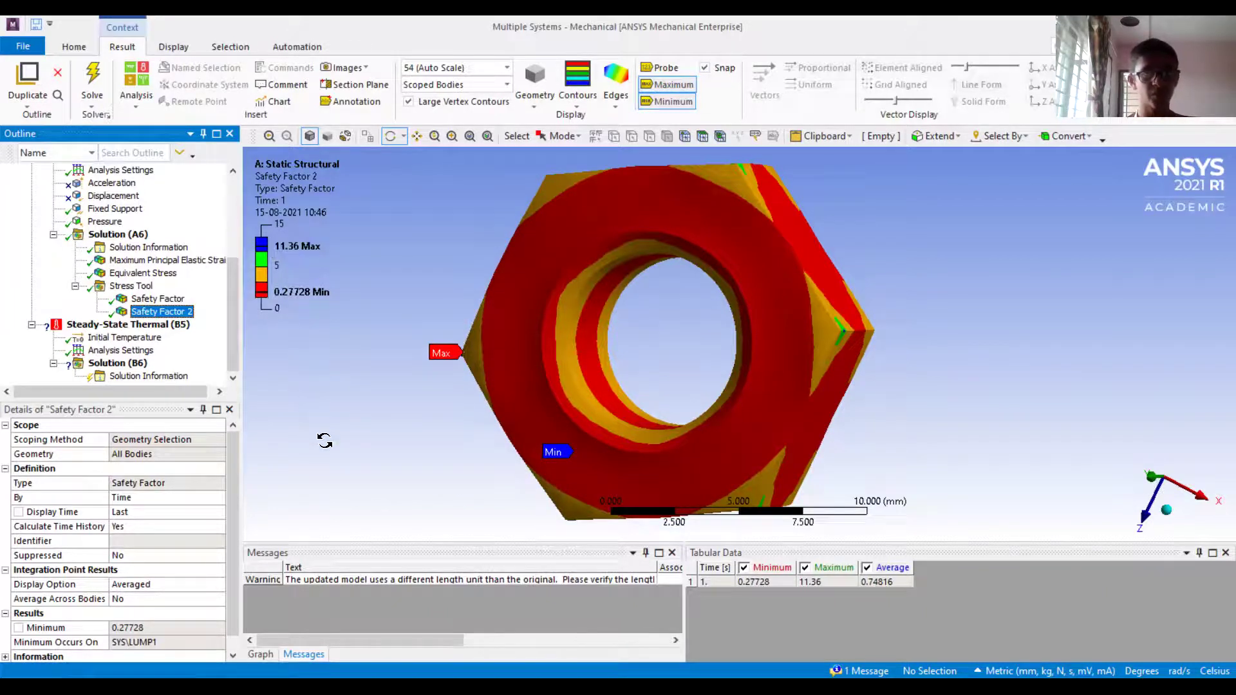
pyautogui.click(263, 297)
pyautogui.moveTo(435, 493); pyautogui.dragTo(640, 410)
pyautogui.moveTo(670, 463); pyautogui.dragTo(585, 350)
pyautogui.scroll(3, 627, 370)
pyautogui.scroll(3, 657, 384)
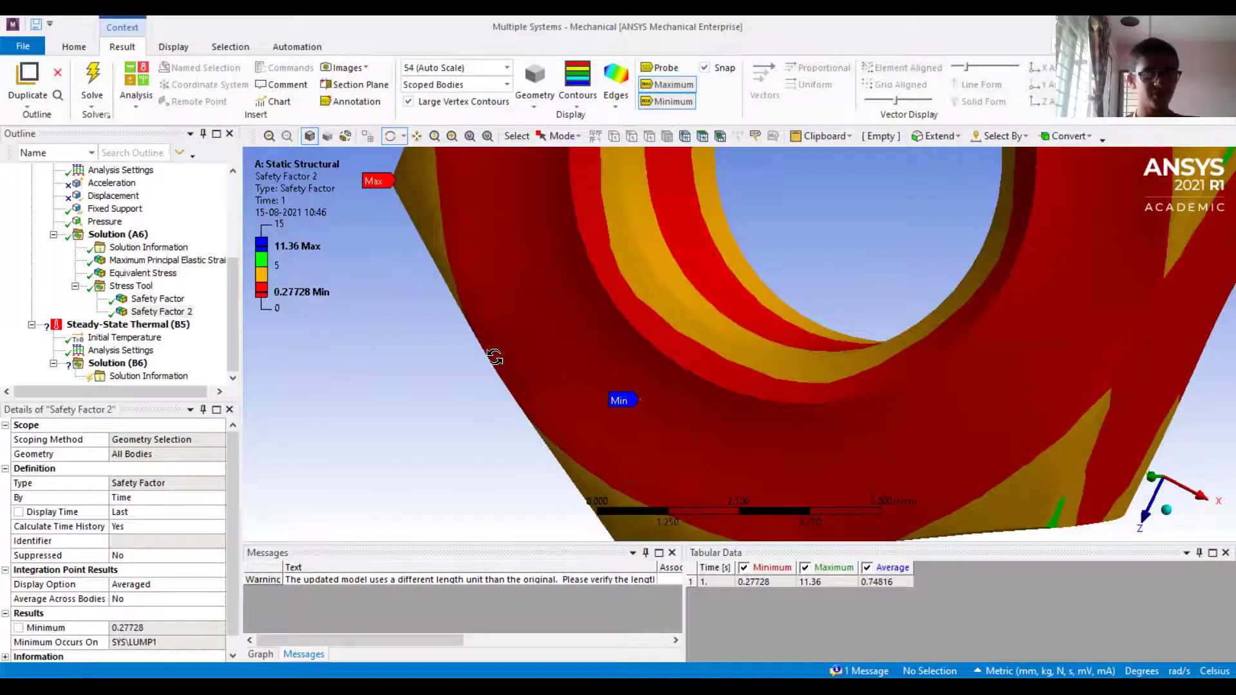
pyautogui.moveTo(833, 261); pyautogui.dragTo(566, 384)
pyautogui.scroll(3, 665, 361)
pyautogui.press('F7')
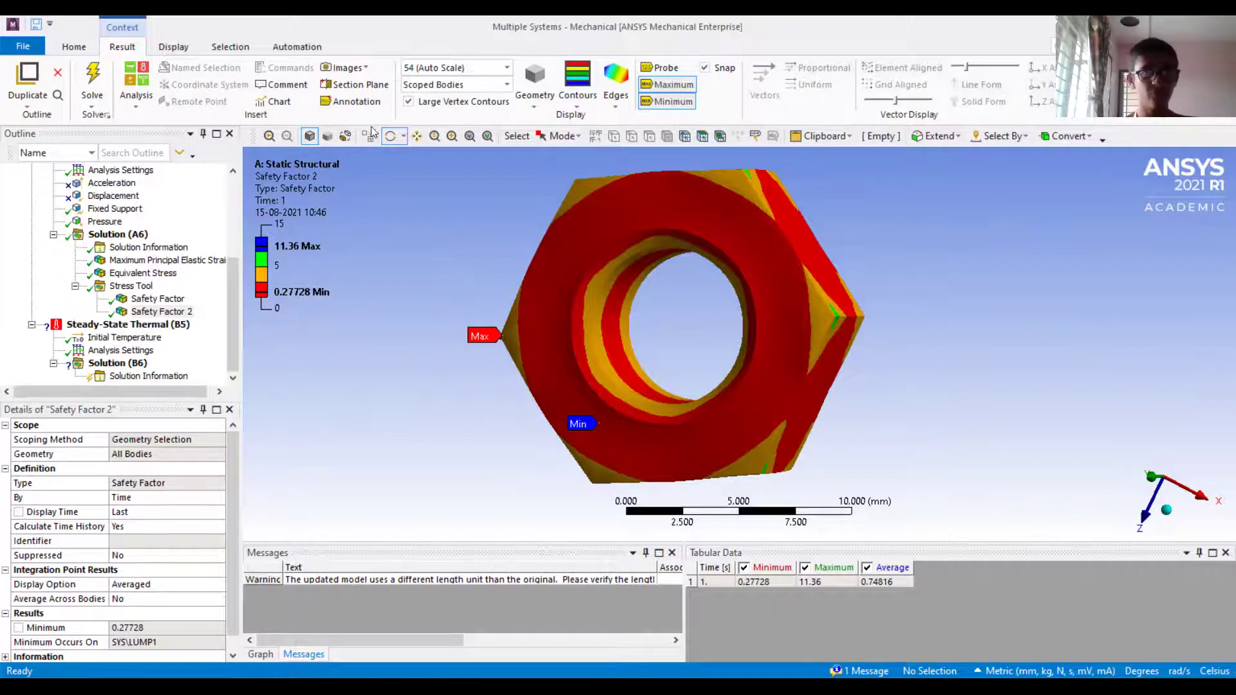
# Create a section plane that cuts the Safety Factor 2 plot diagonally through the nut and its hole.
pyautogui.click(364, 90)
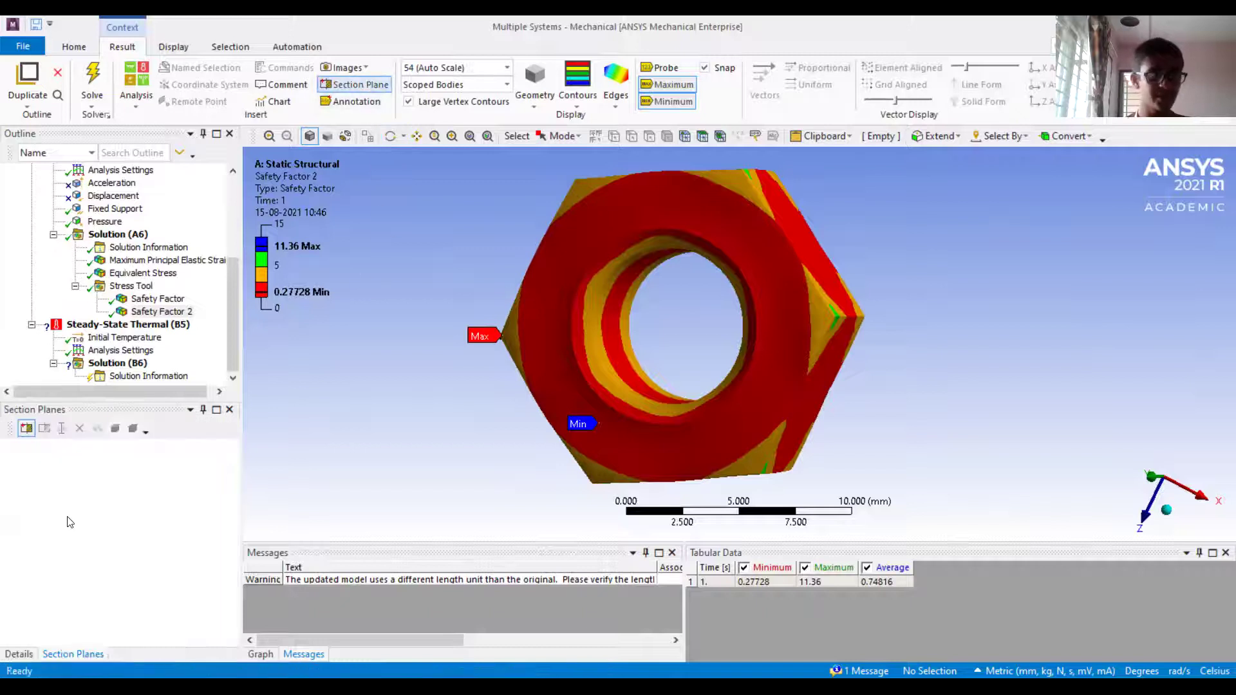
pyautogui.click(25, 429)
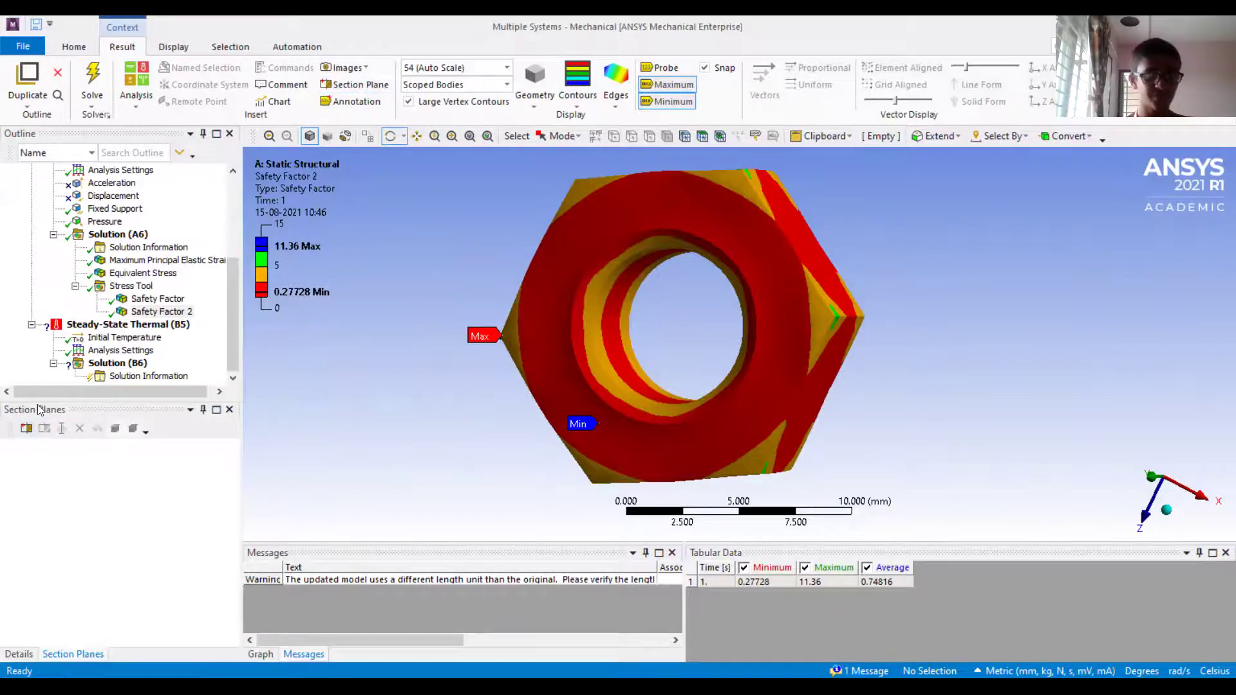
pyautogui.click(26, 428)
pyautogui.moveTo(859, 208); pyautogui.dragTo(439, 477)
# Examine the Safety Factor 2 contours on the cut faces and inside the hole of the sectioned nut.
pyautogui.moveTo(704, 207); pyautogui.dragTo(925, 399)
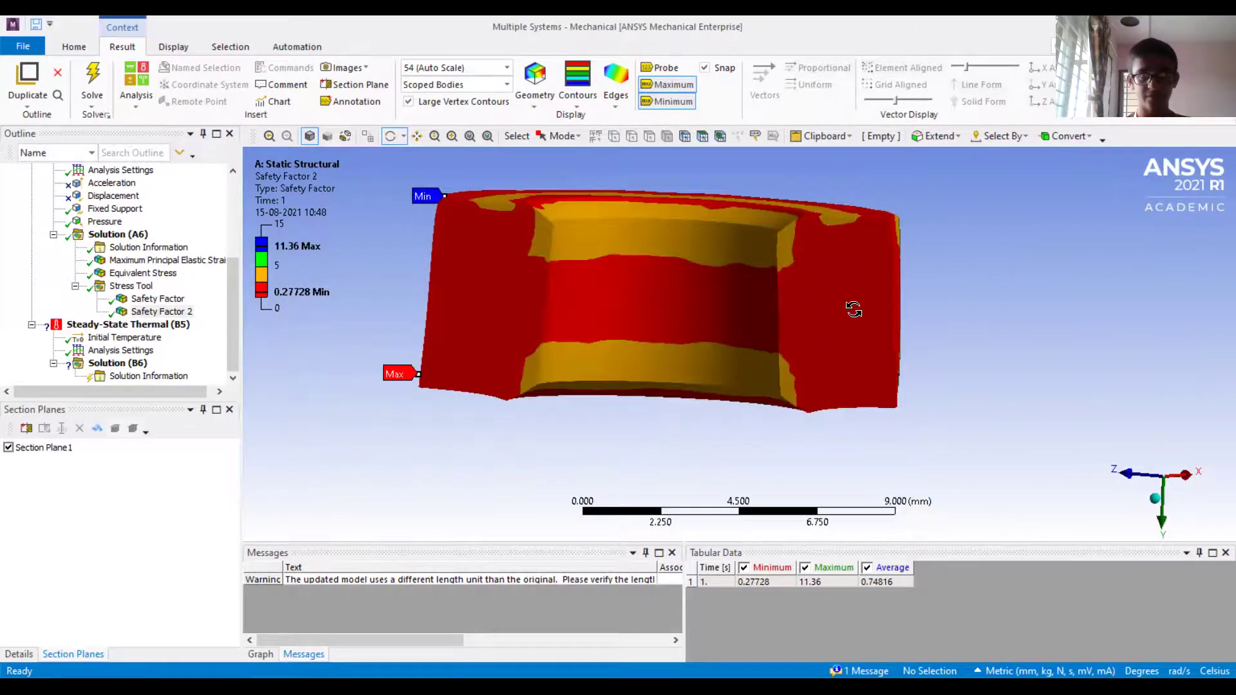
pyautogui.scroll(3, 837, 325)
pyautogui.click(310, 312)
pyautogui.click(304, 325)
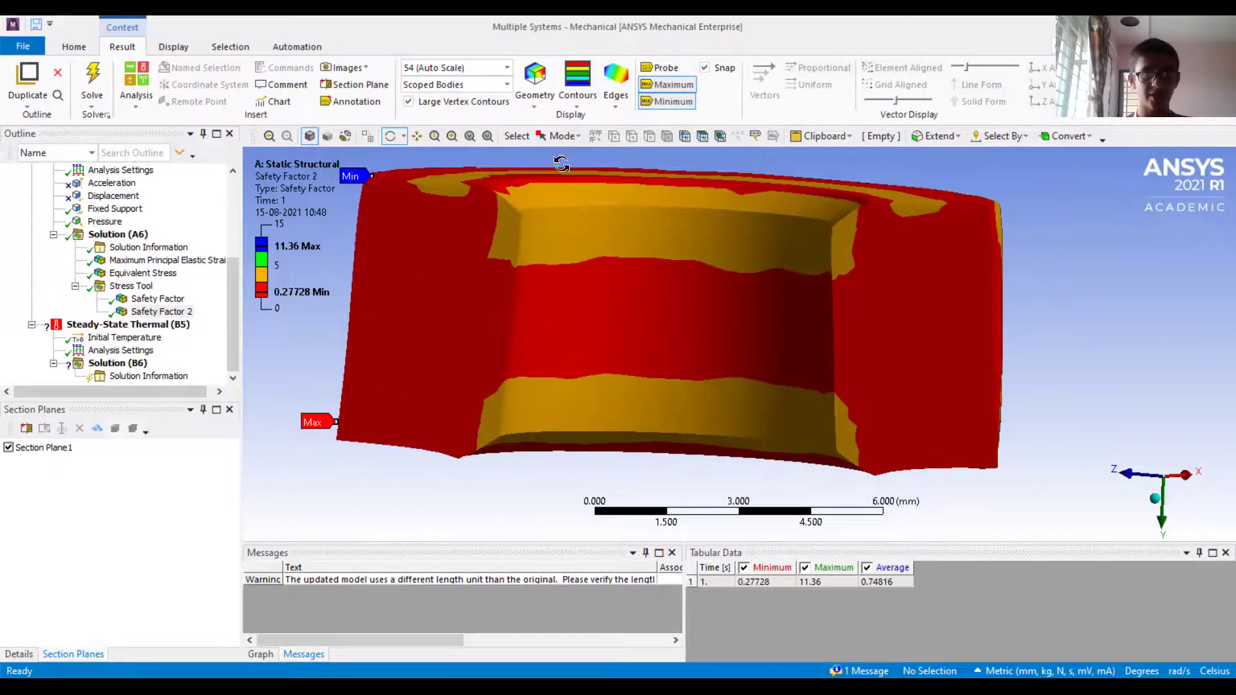
# Probe the Safety Factor 2 result at one point in the yellow contour band on the sectioned nut's upper annular face.
pyautogui.click(662, 67)
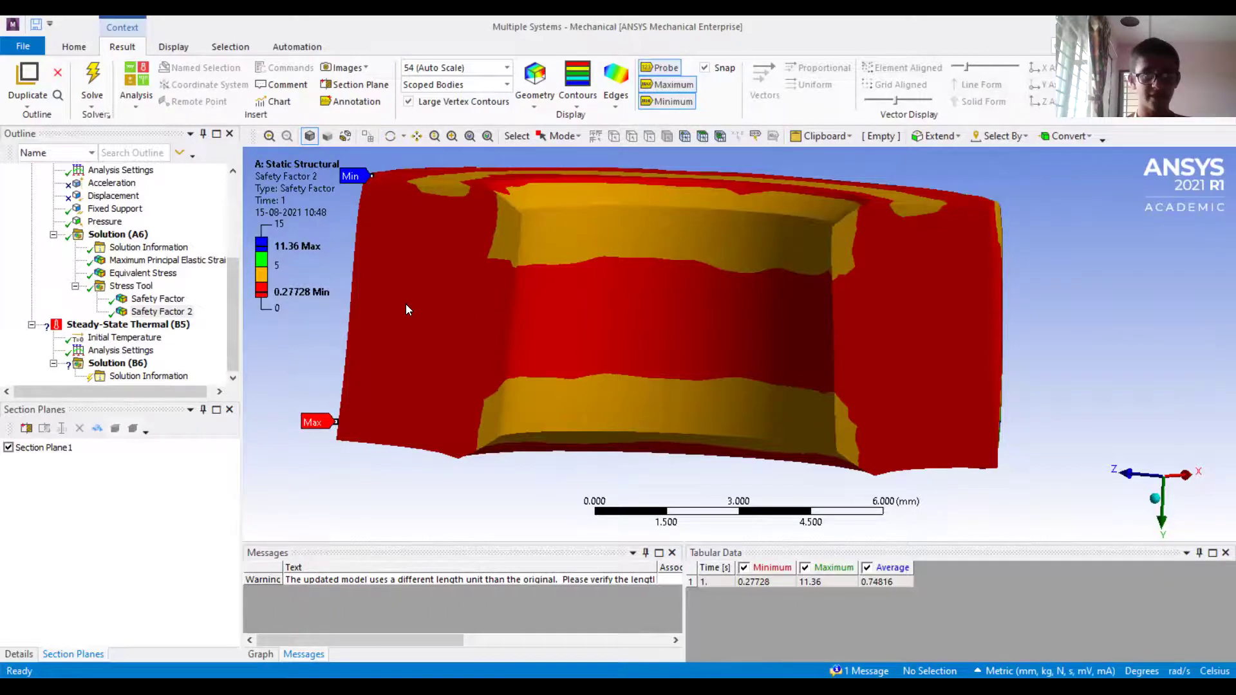
pyautogui.moveTo(426, 298); pyautogui.dragTo(420, 322, button='middle')
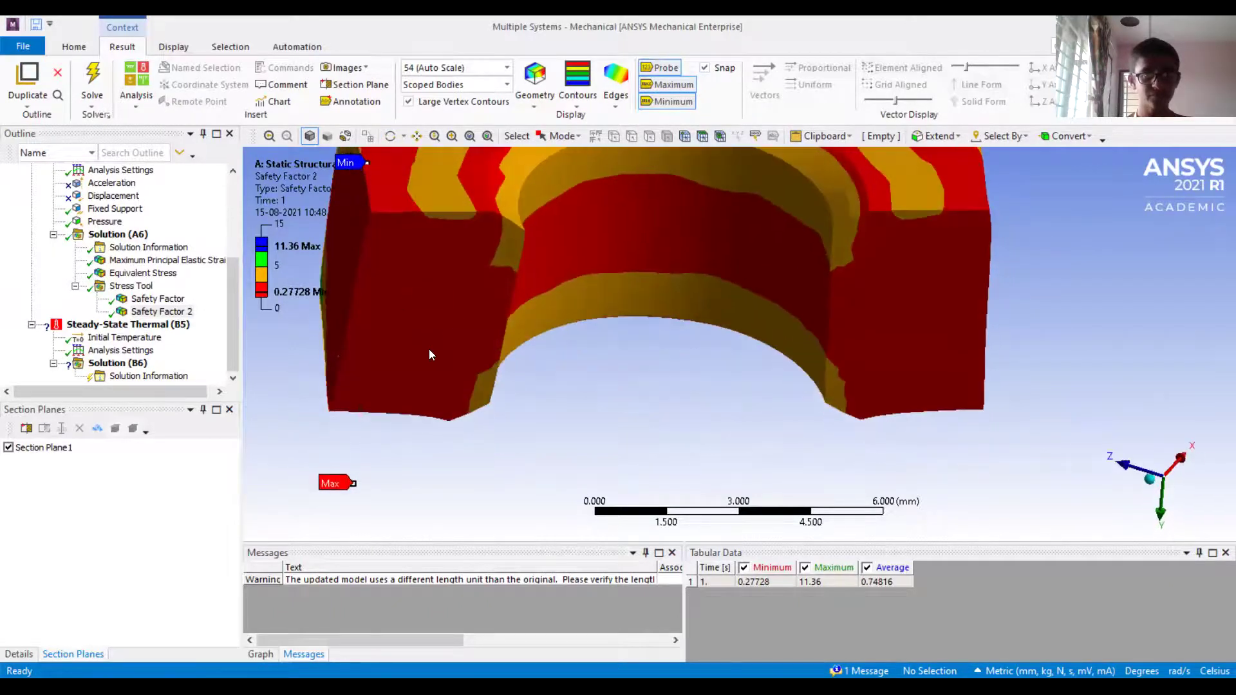
pyautogui.scroll(-2, 412, 341)
pyautogui.click(522, 219)
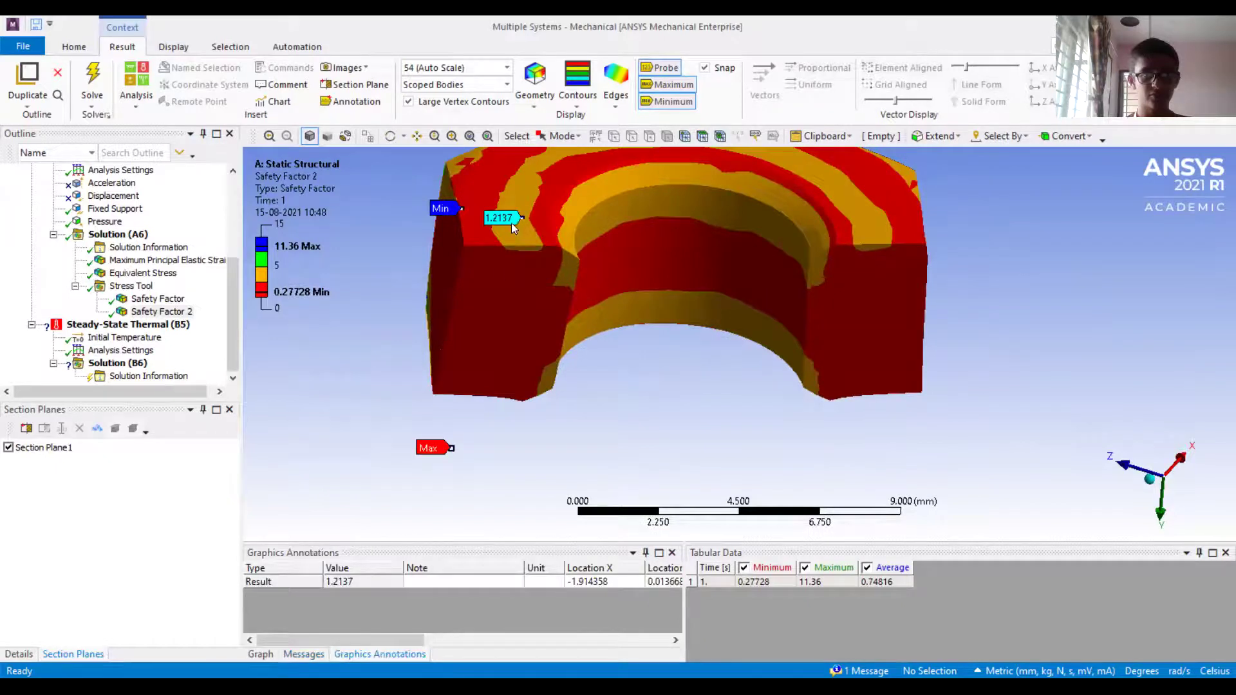
pyautogui.keyDown('ctrl'); pyautogui.moveTo(542, 246); pyautogui.dragTo(506, 277, button='middle'); pyautogui.keyUp('ctrl')
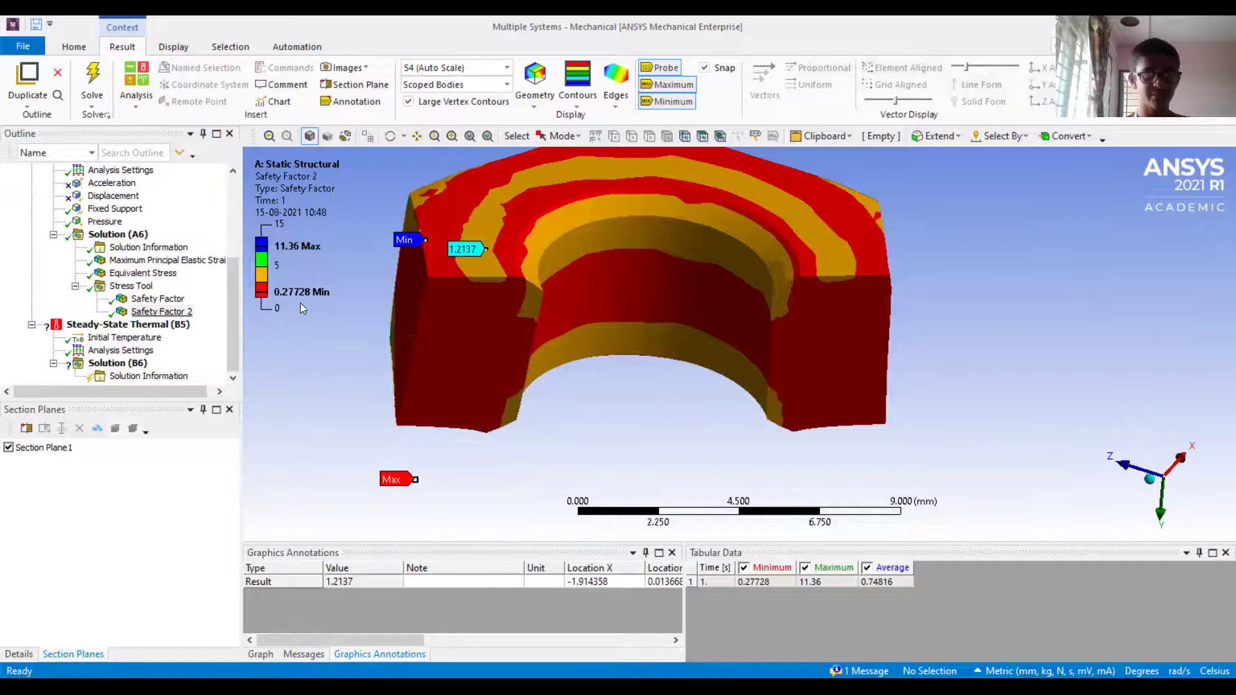
# Show the Equivalent Stress result and probe it at one point on each cut face and one on the upper annular face.
pyautogui.click(98, 275)
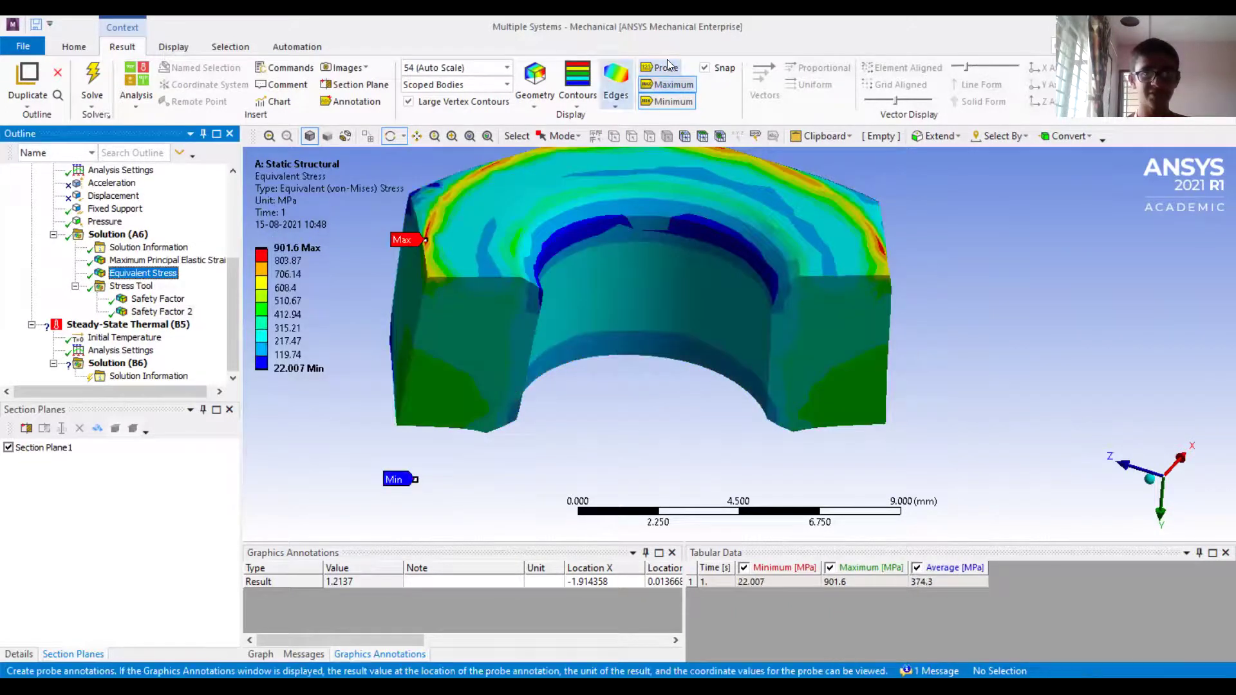
pyautogui.click(479, 341)
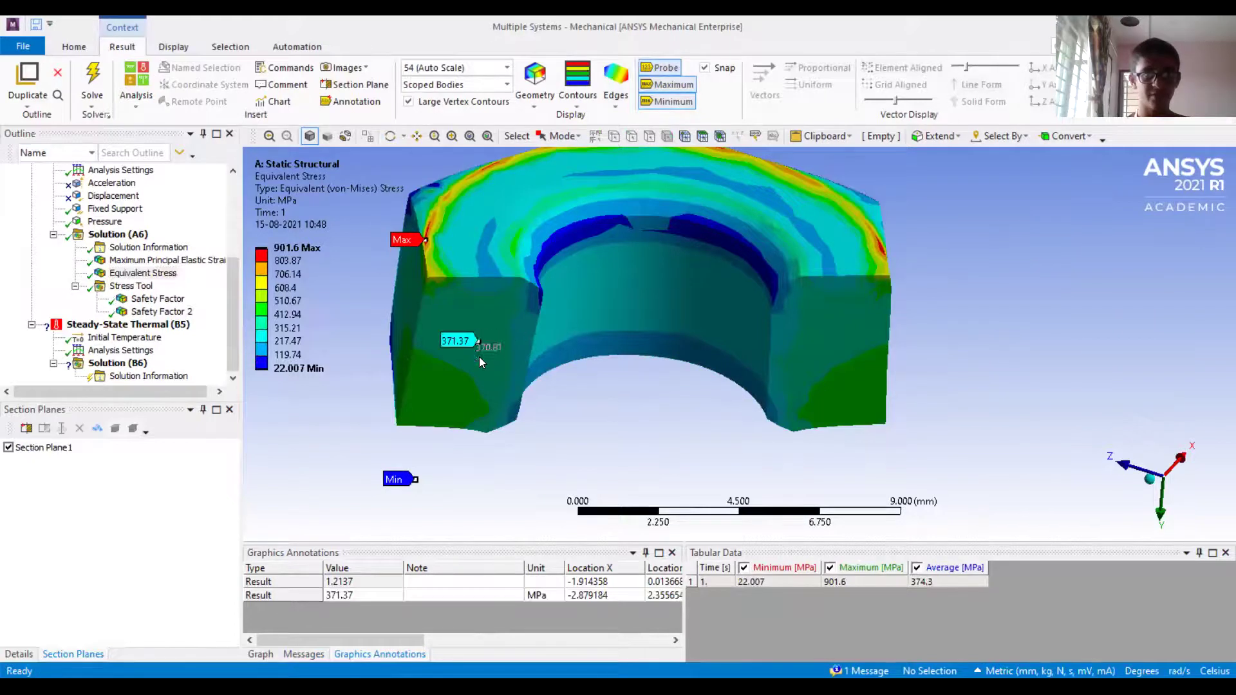
pyautogui.click(508, 196)
pyautogui.click(840, 350)
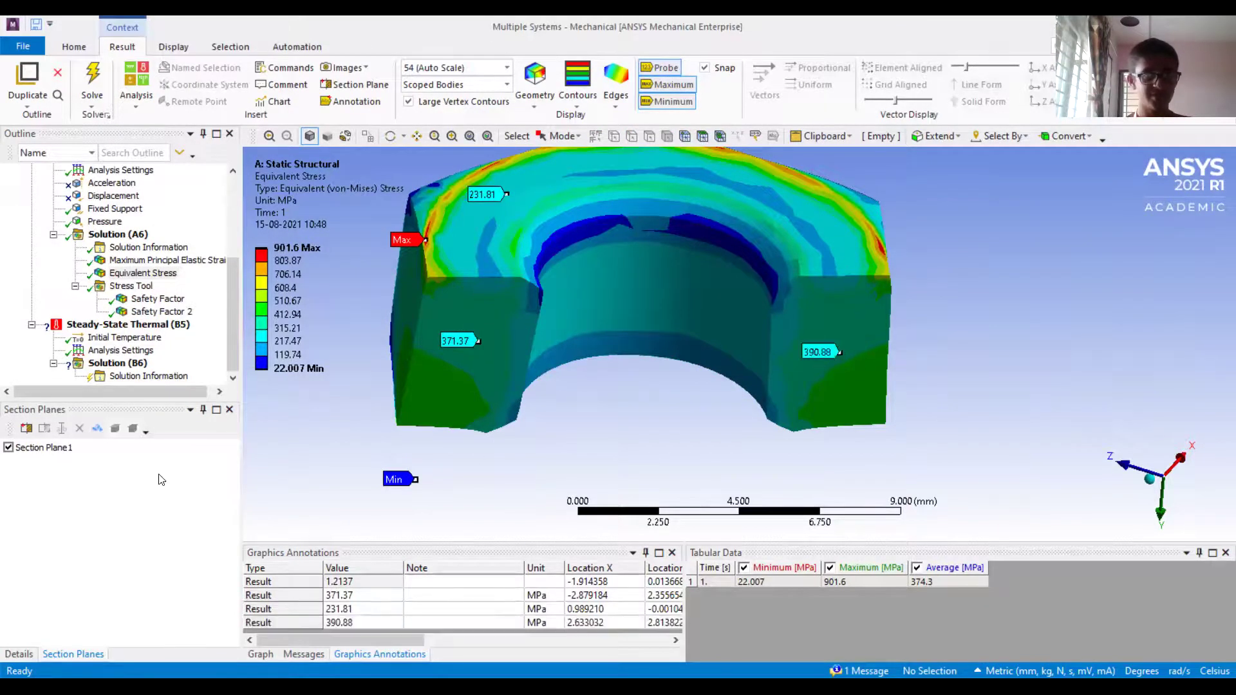
# Turn off Section Plane1 and view the Equivalent Stress contours on the whole nut.
pyautogui.click(8, 447)
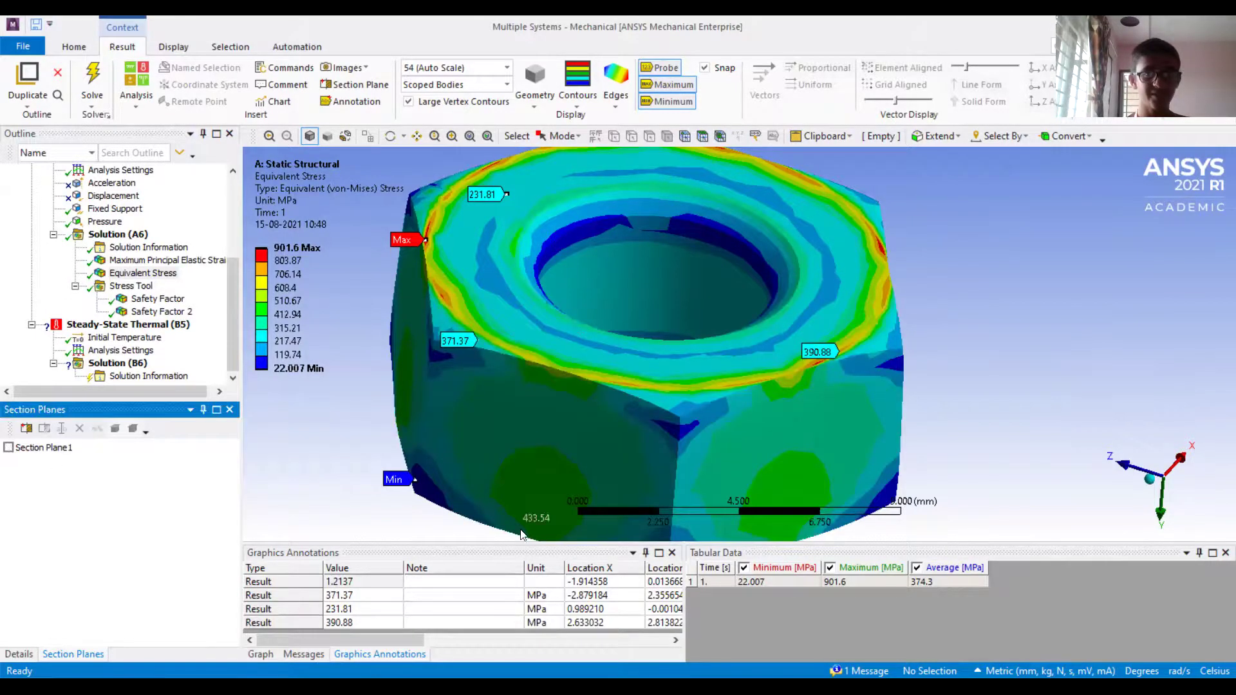
pyautogui.scroll(-2, 581, 341)
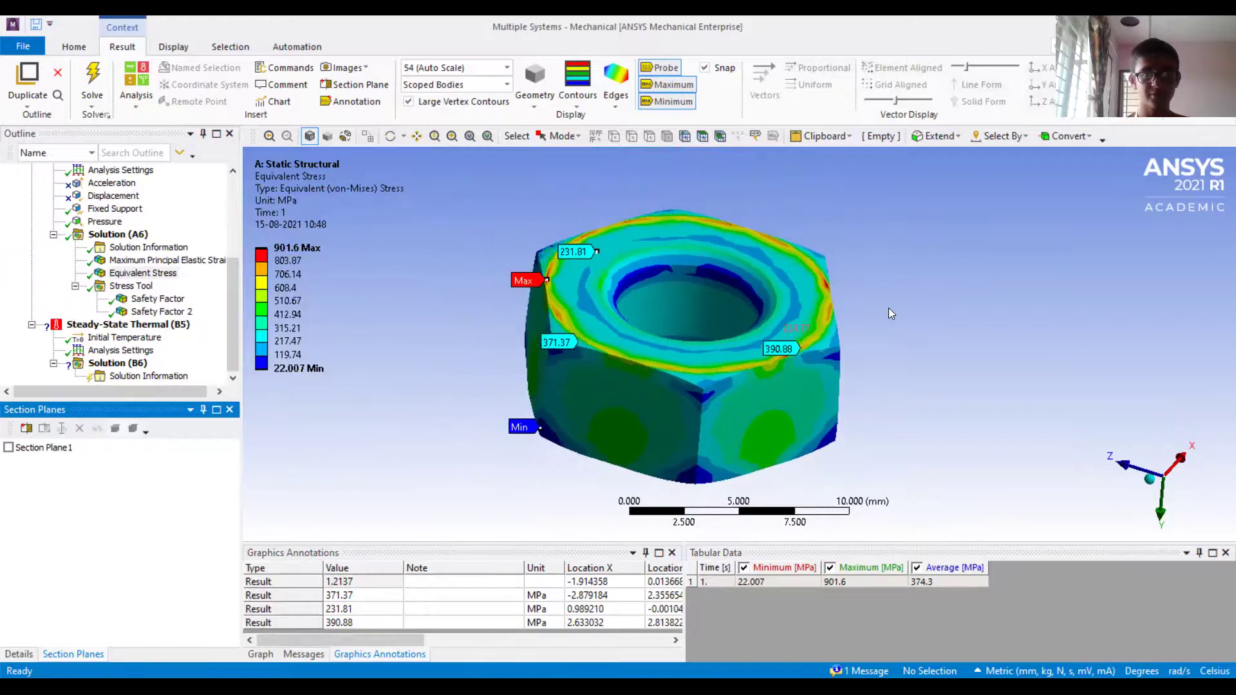
pyautogui.moveTo(879, 293); pyautogui.dragTo(834, 317, button='middle')
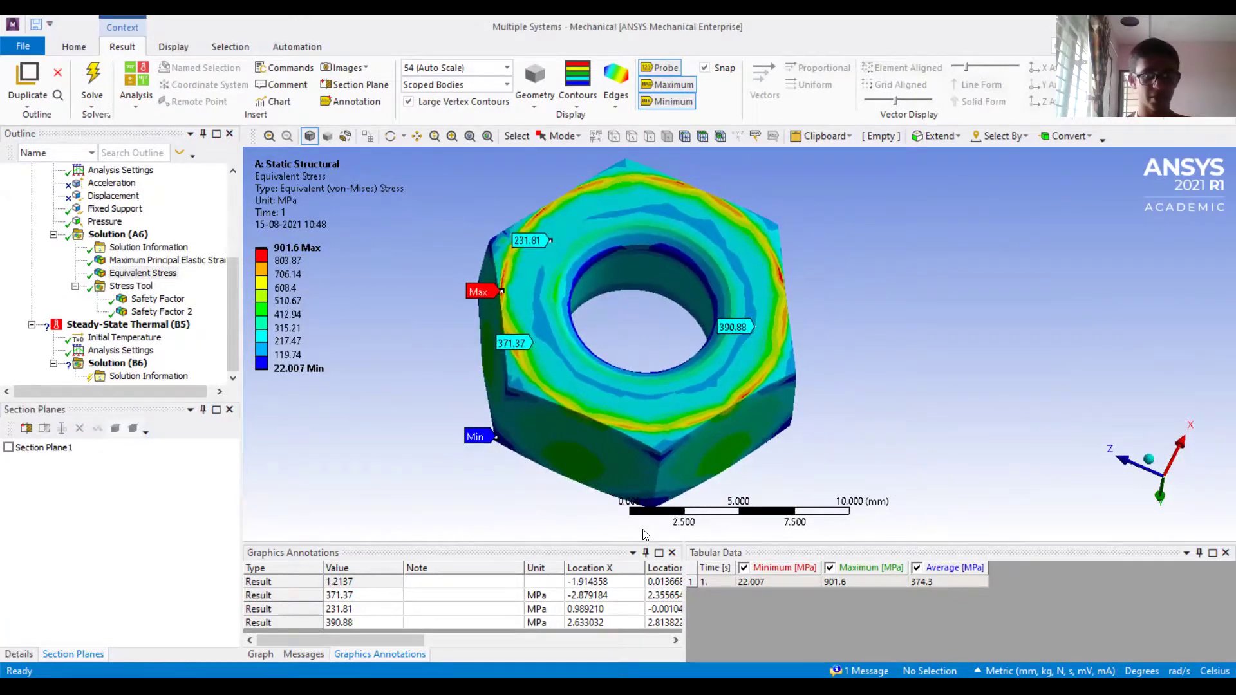